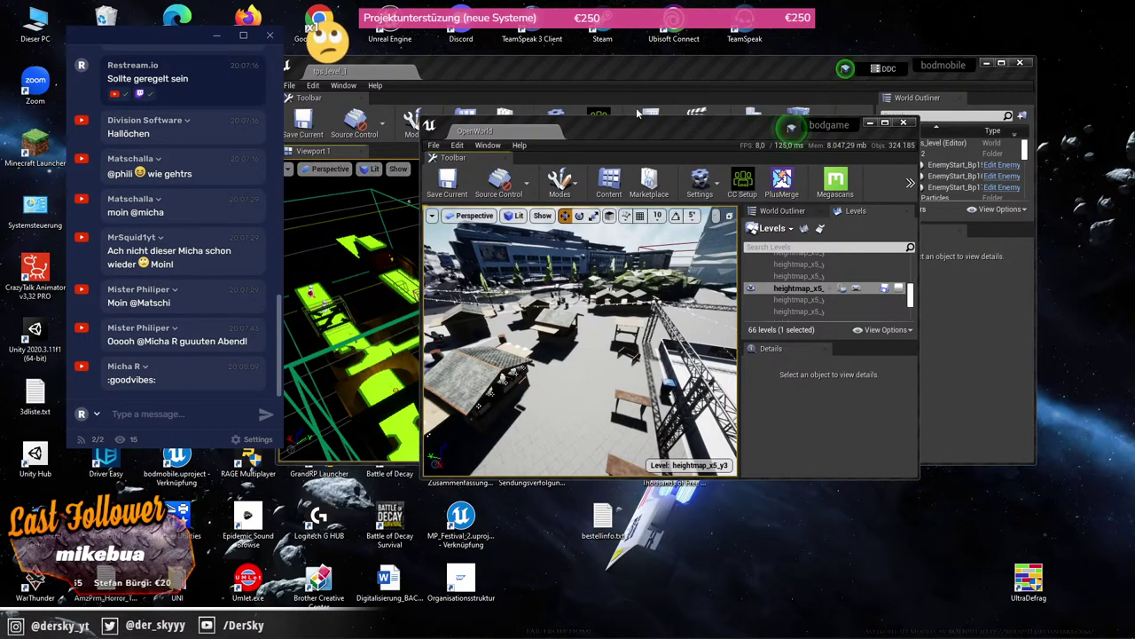
Step: Move the OpenWorld editor window down and left, exposing more of the tps_level viewport
mouse_move(644, 128)
mouse_down()
mouse_move(593, 266)
mouse_move(608, 171)
mouse_up()
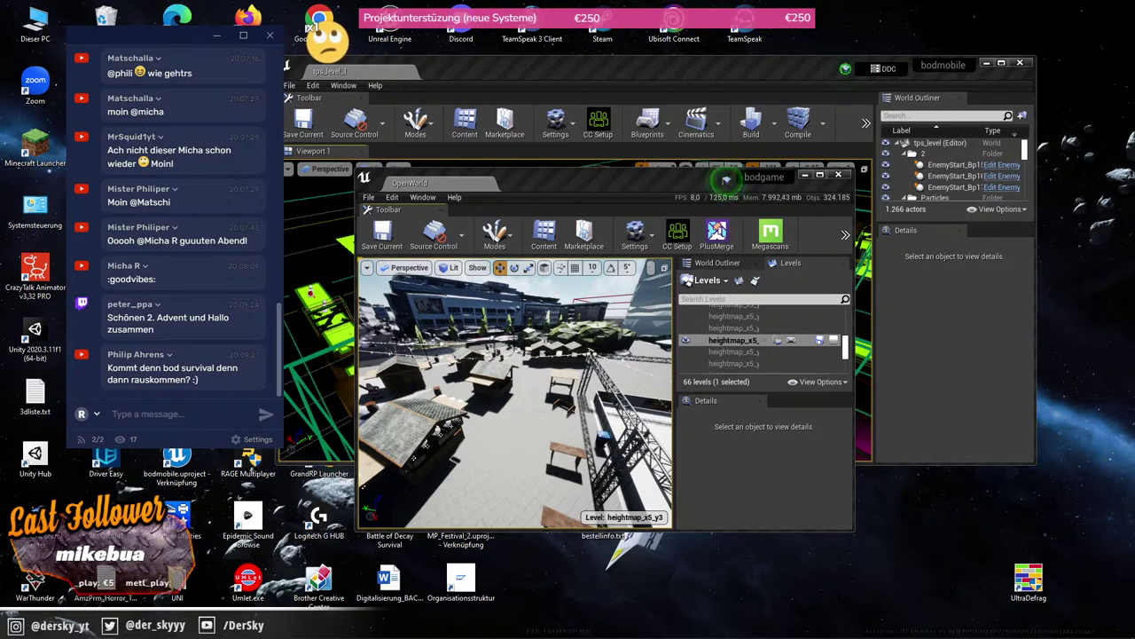
Step: Switch to YouTube, hide the chat overlay, and browse the MITGLIEDSCHAFT members-only posts
key(alt+Tab)
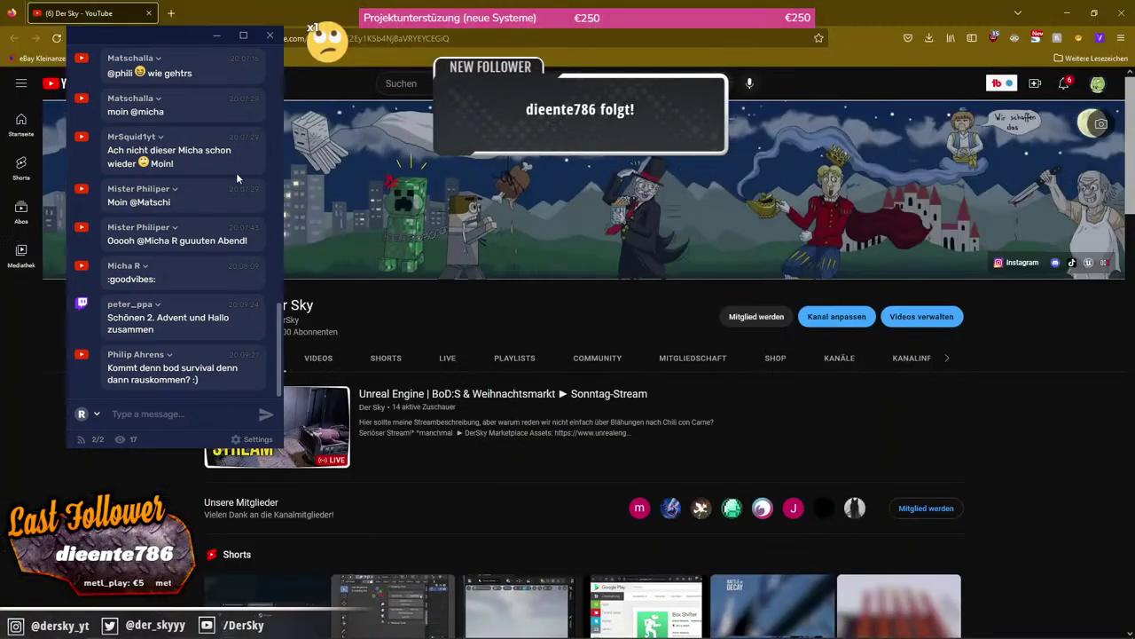
click(106, 37)
key(alt+Tab)
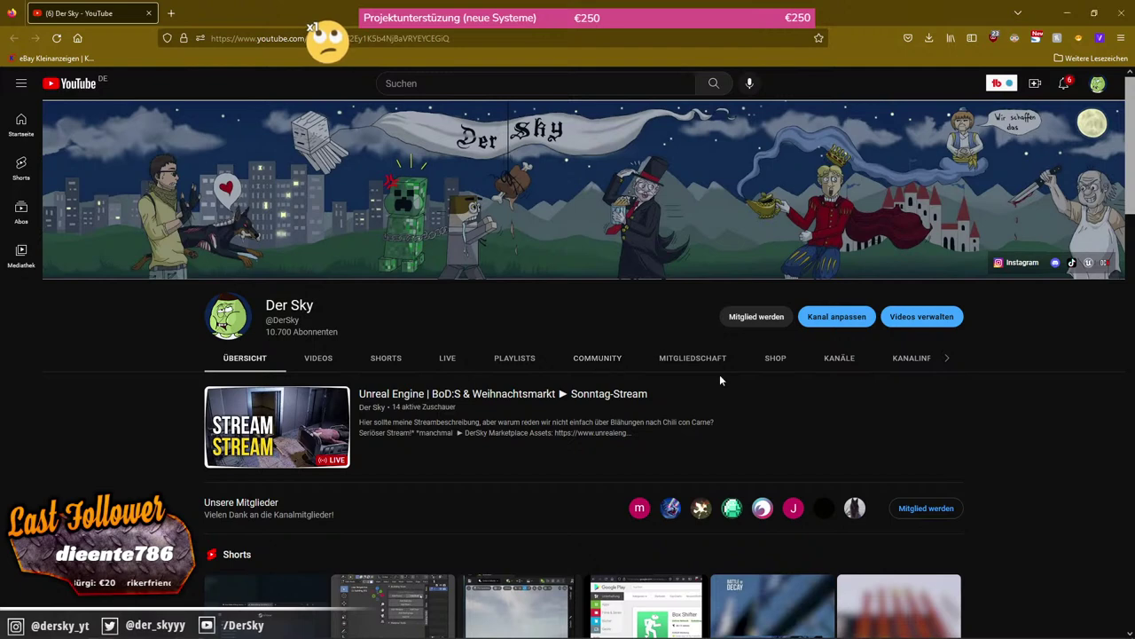
click(697, 360)
scroll(547, 432, down, 3)
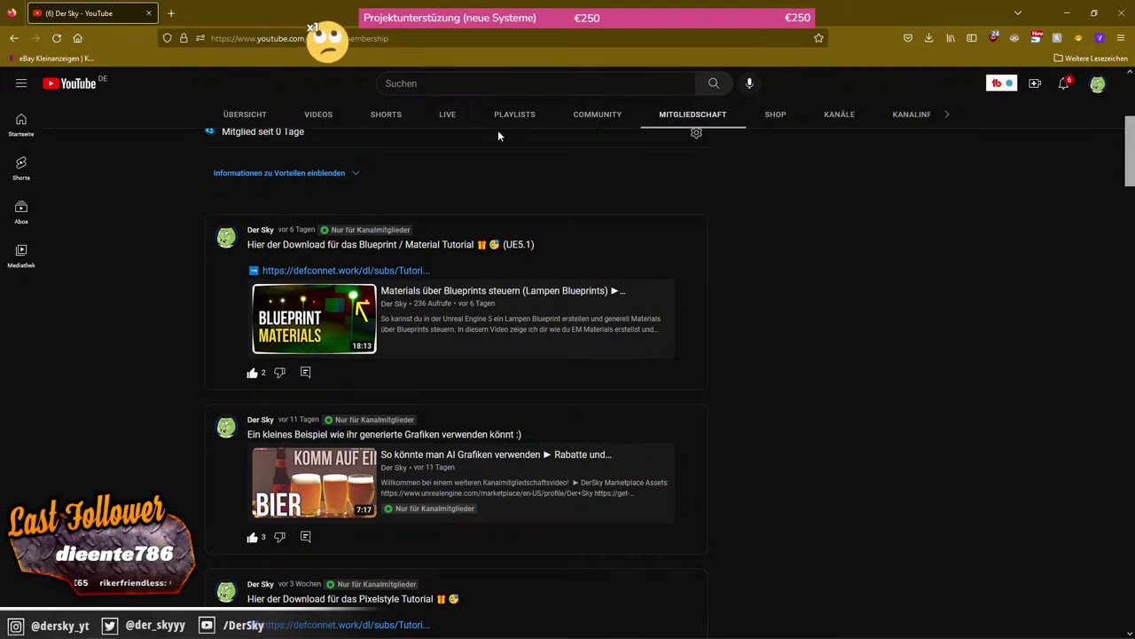
scroll(497, 129, up, 3)
Step: Close the browser, shift OpenWorld left, and bring tps_level to the front, placed slightly lower
click(148, 14)
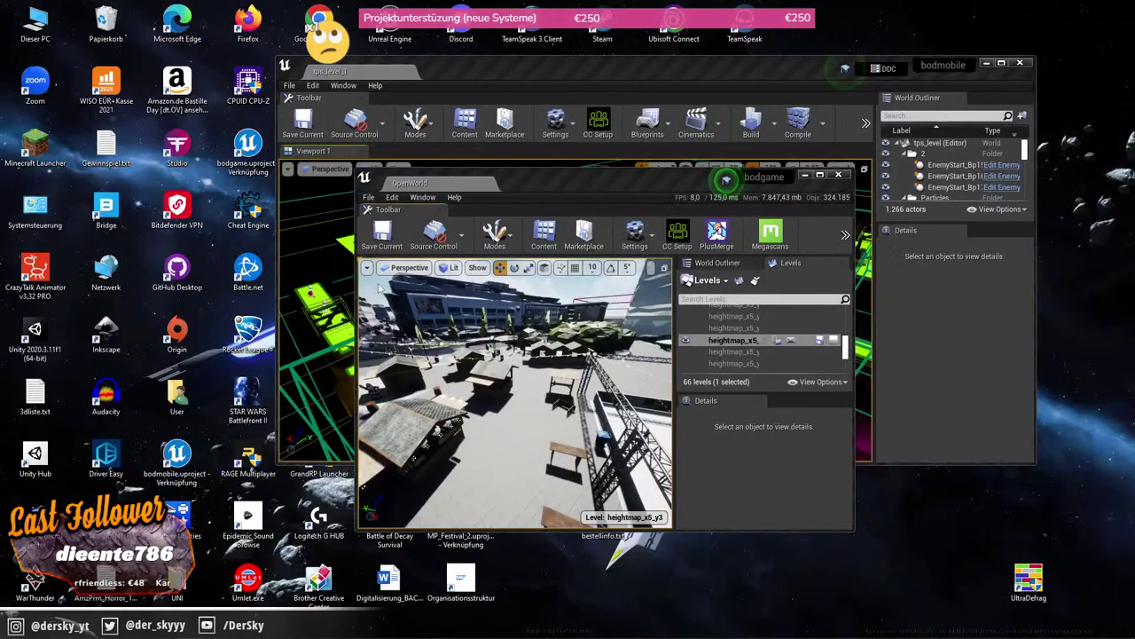
mouse_move(579, 193)
mouse_down()
mouse_move(470, 186)
mouse_move(519, 179)
mouse_move(510, 203)
mouse_up()
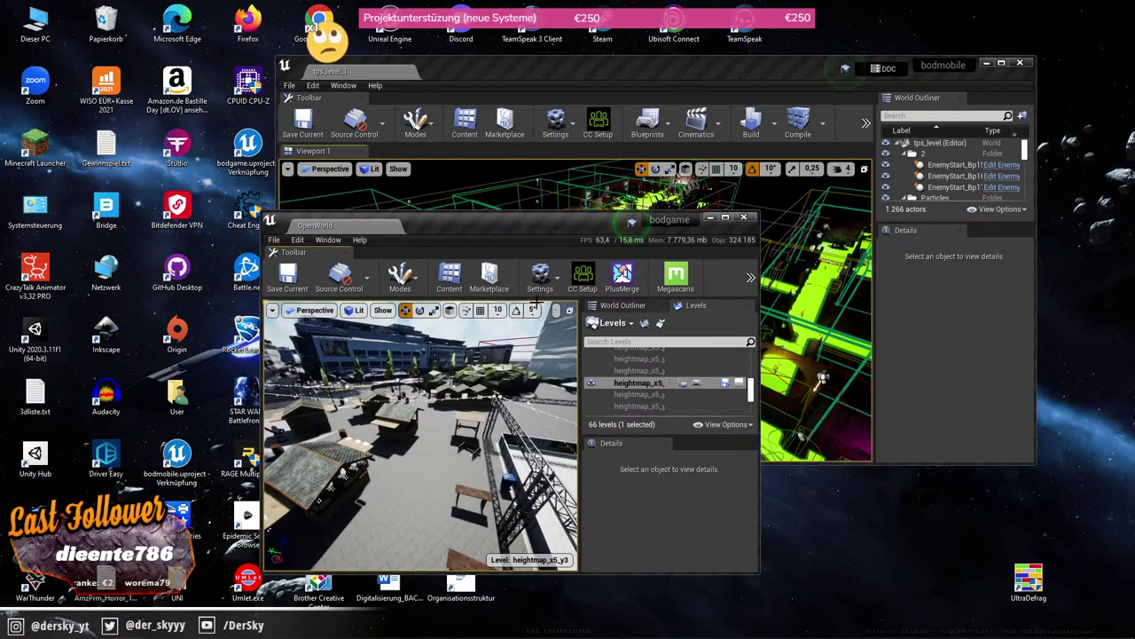
click(651, 71)
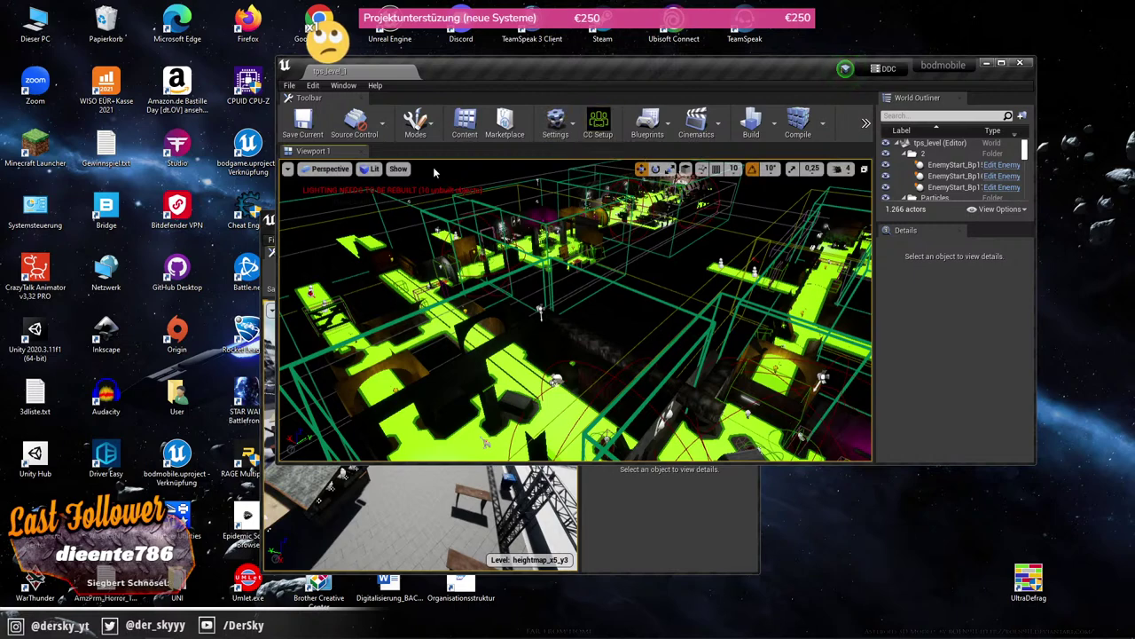
drag(465, 65, 476, 106)
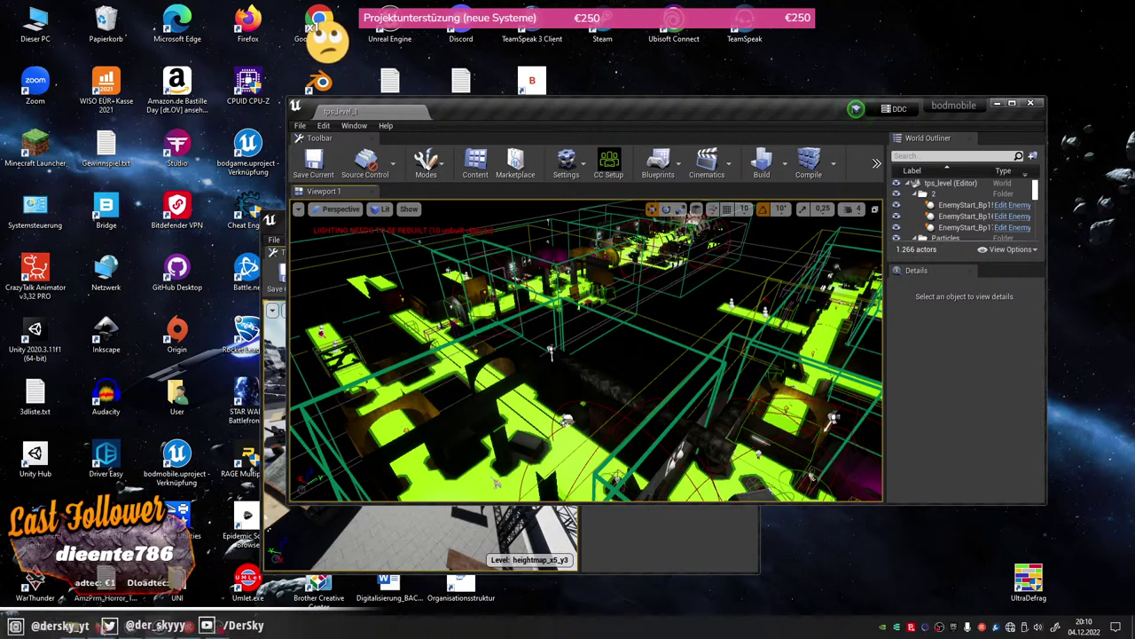
mouse_move(106, 628)
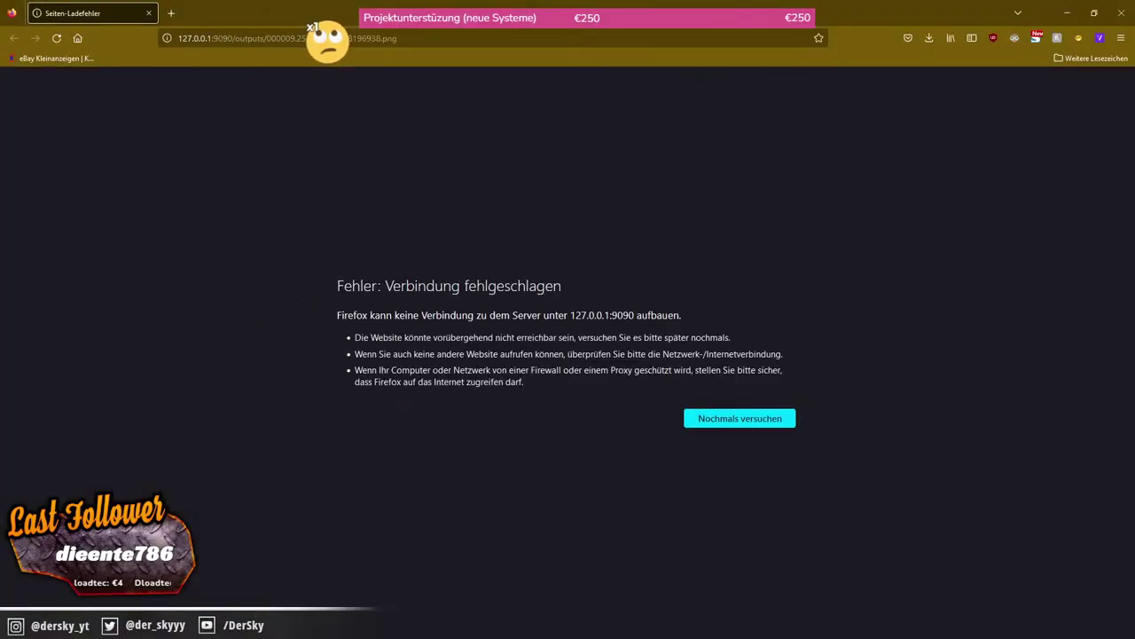
Step: Close the Firefox page showing the 127.0.0.1:9090 connection-failed error
click(1119, 12)
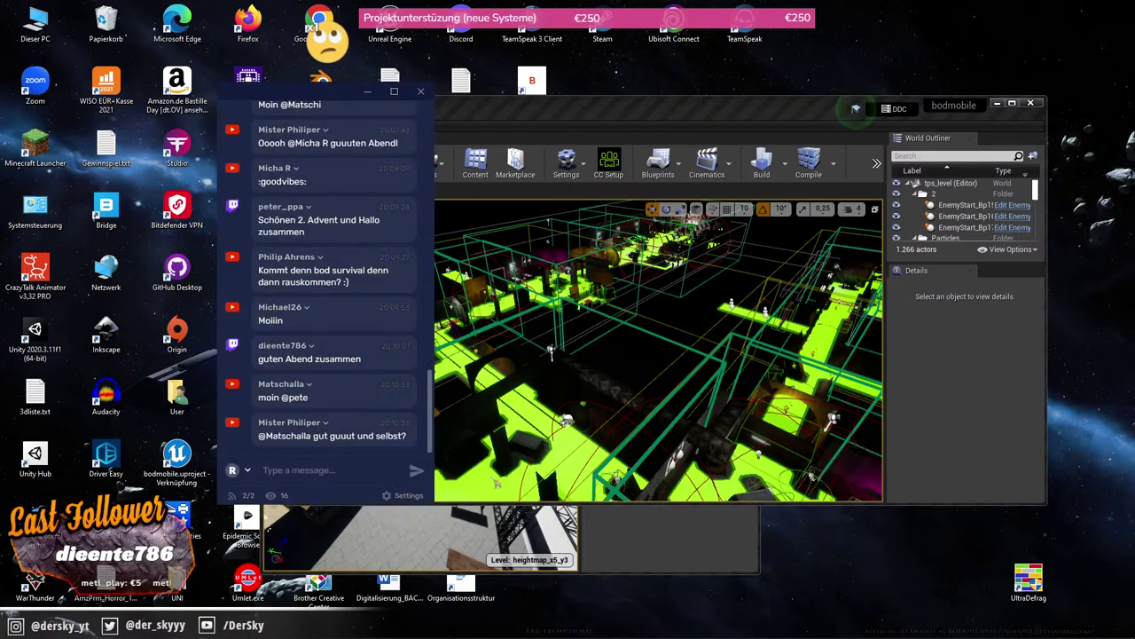
scroll(282, 275, up, 5)
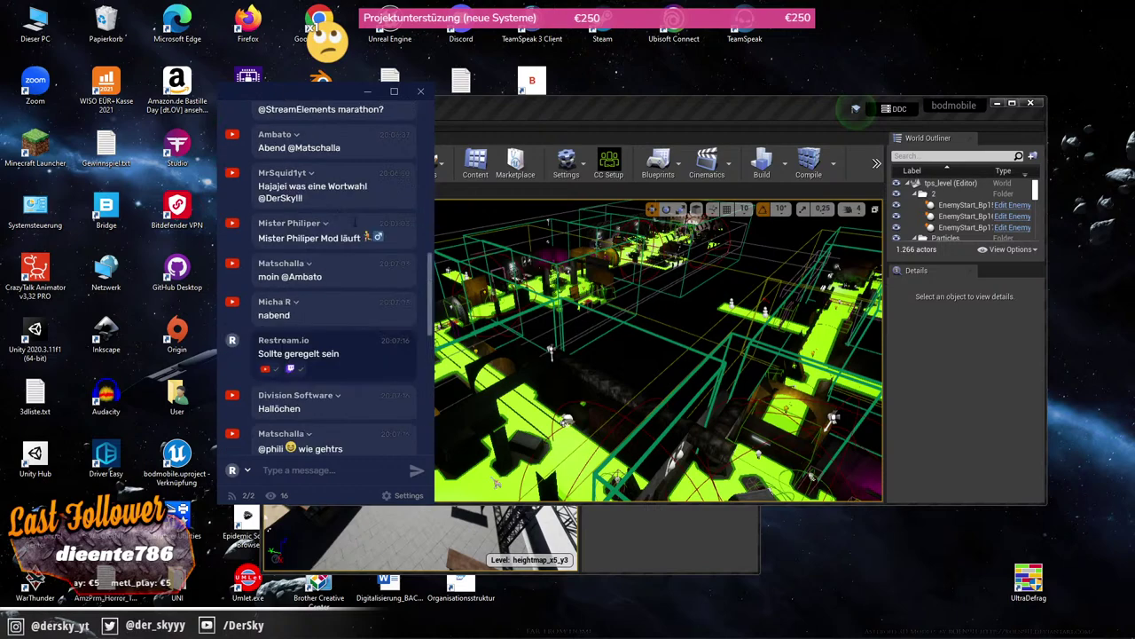
scroll(319, 249, up, 5)
scroll(355, 222, up, 5)
scroll(355, 222, down, 3)
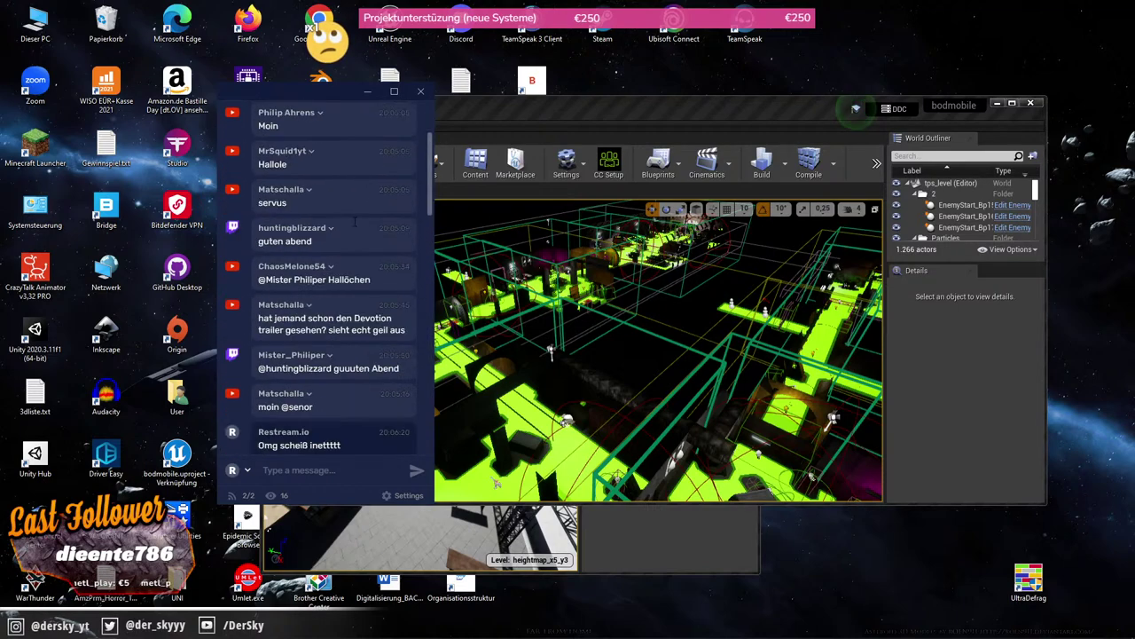
scroll(333, 263, down, 2)
scroll(333, 263, down, 2)
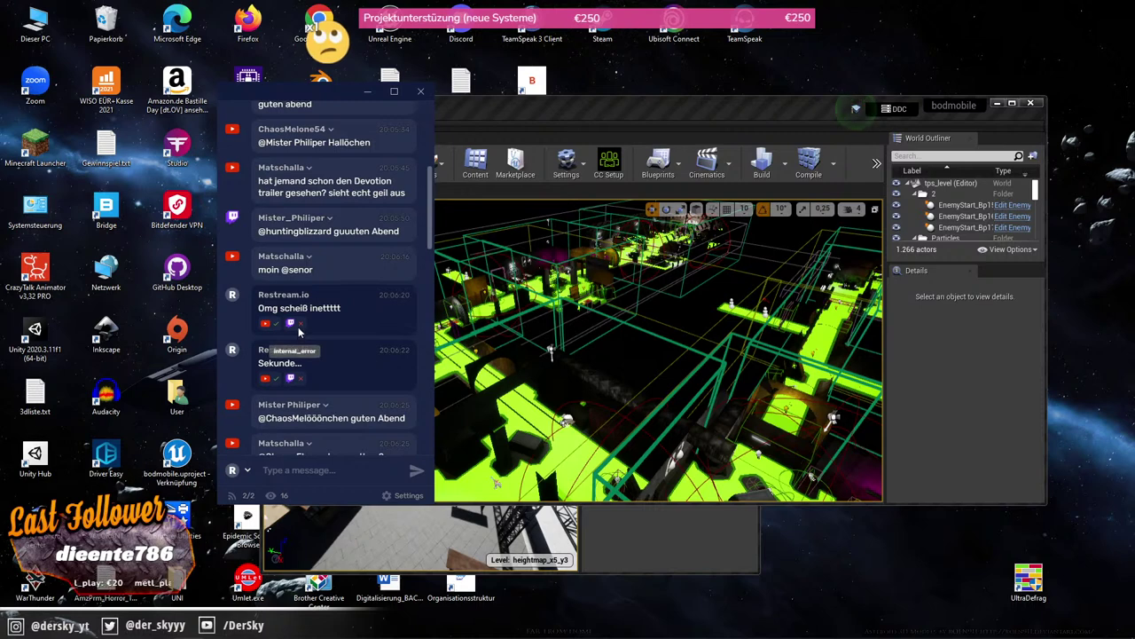
scroll(355, 355, down, 3)
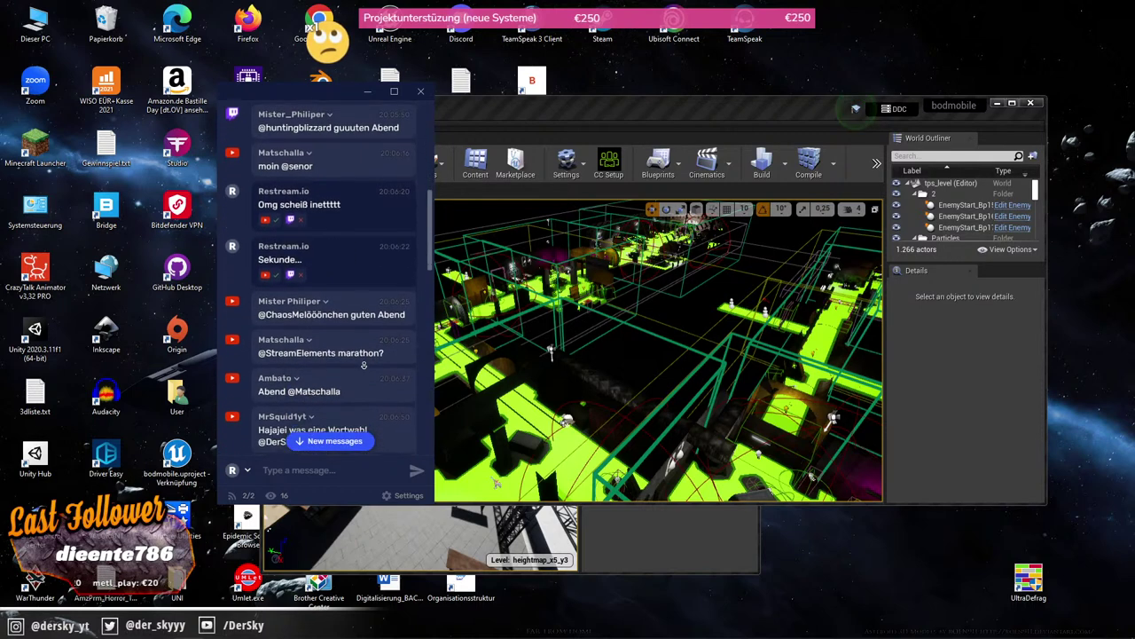
scroll(357, 371, down, 2)
scroll(351, 377, down, 3)
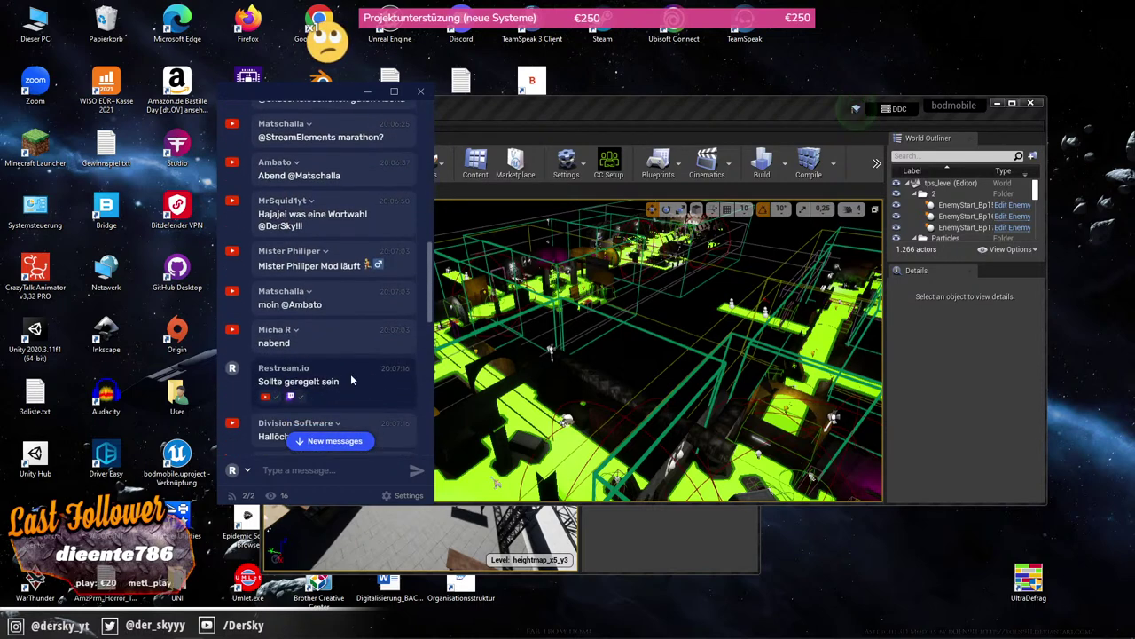
scroll(350, 379, down, 5)
scroll(350, 380, down, 3)
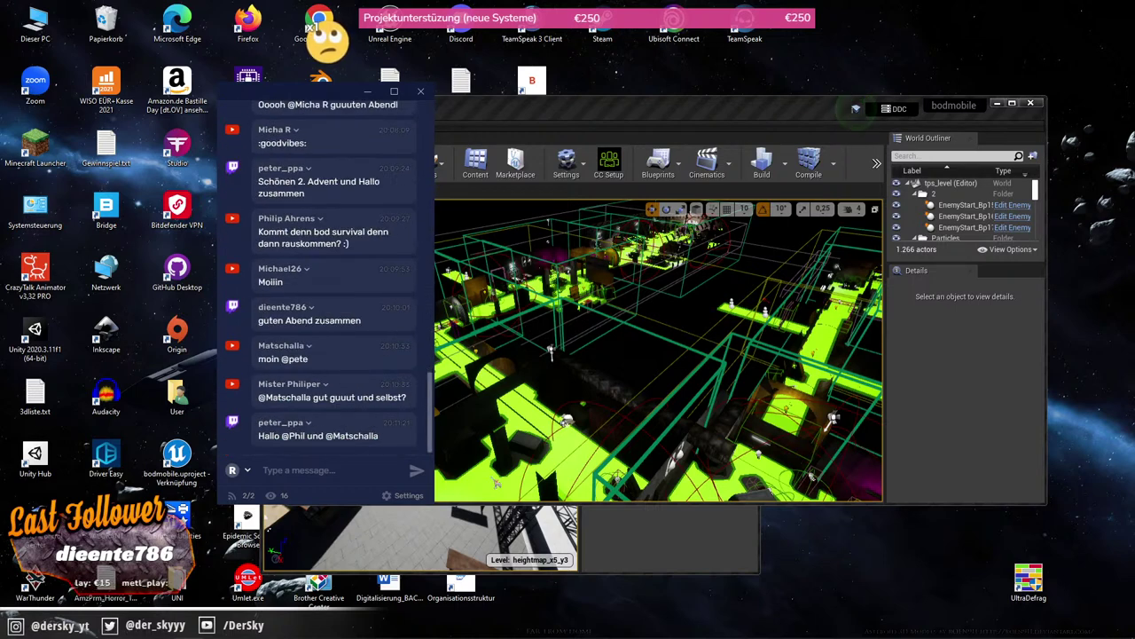
mouse_move(954, 627)
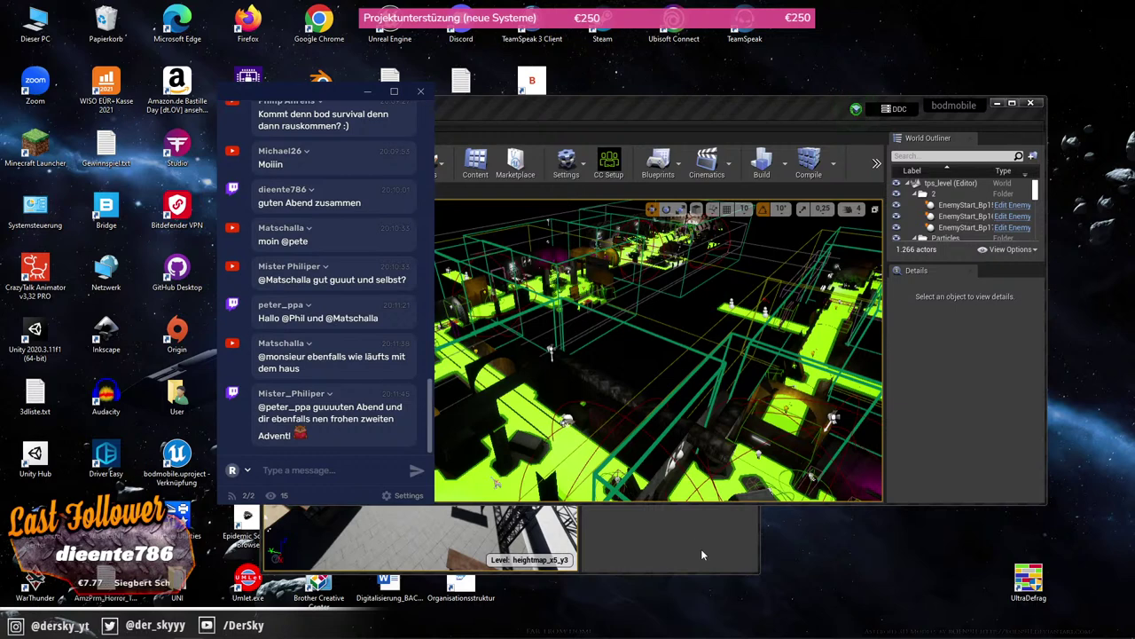
Step: Maximize the OpenWorld editor full screen and select the string lights above the ice rink
double_click(590, 96)
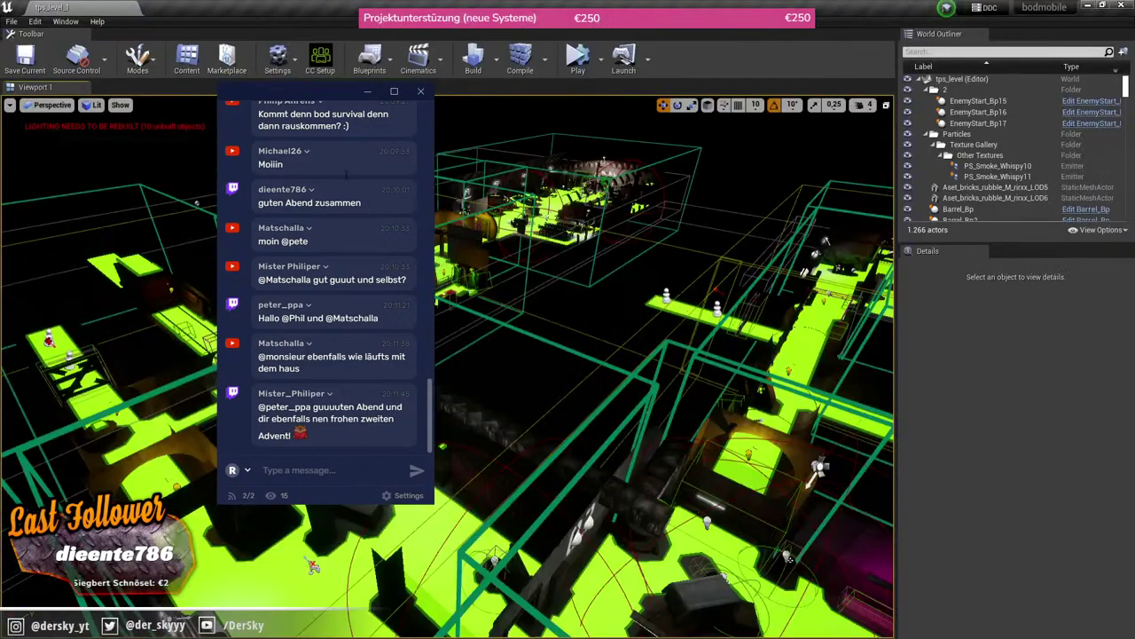
right_drag(532, 355, 533, 354)
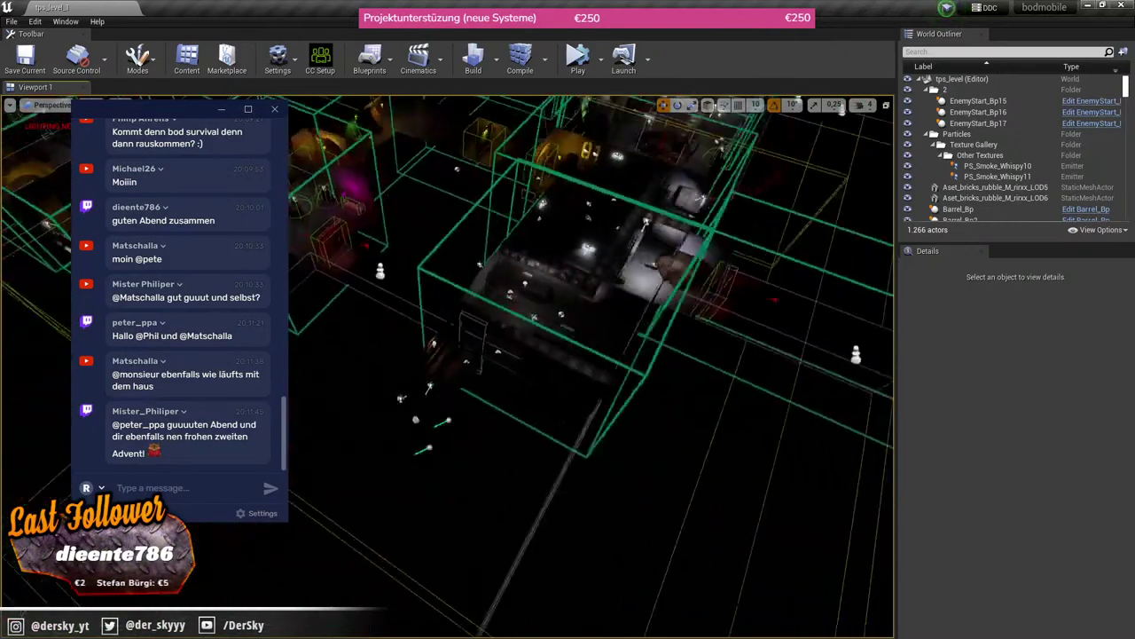
mouse_move(461, 232)
right_down()
mouse_move(413, 213)
mouse_move(388, 233)
right_up()
key(super+Down)
double_click(461, 233)
right_click(413, 213)
click(403, 297)
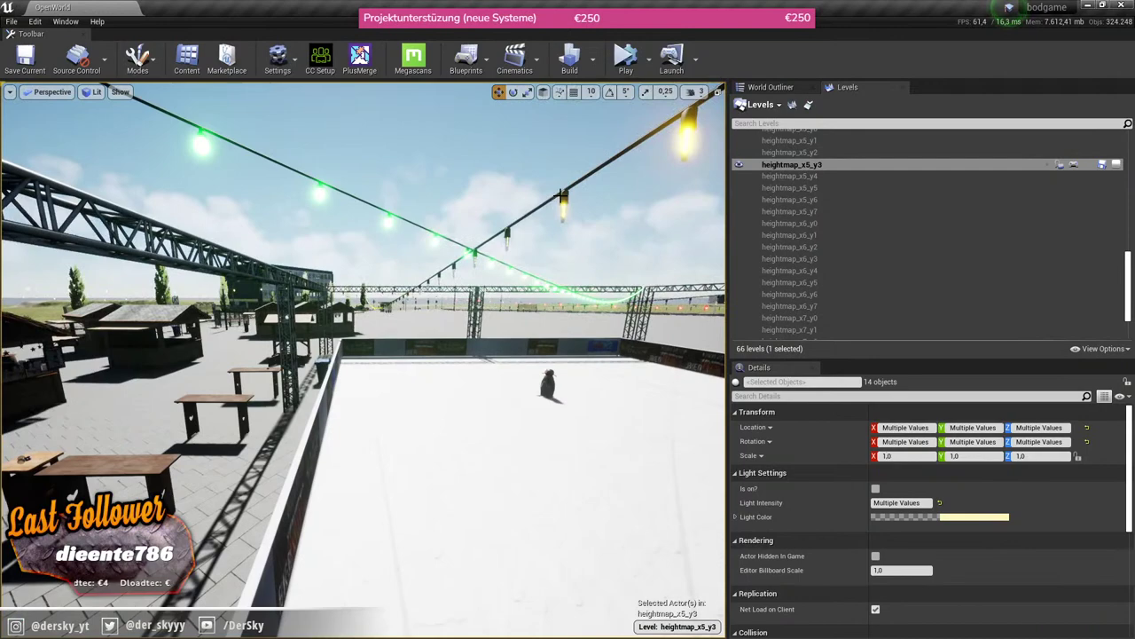
Step: Select BP_Sky, widen the 3D viewport, and fly the camera above the market and rink
click(561, 194)
click(307, 183)
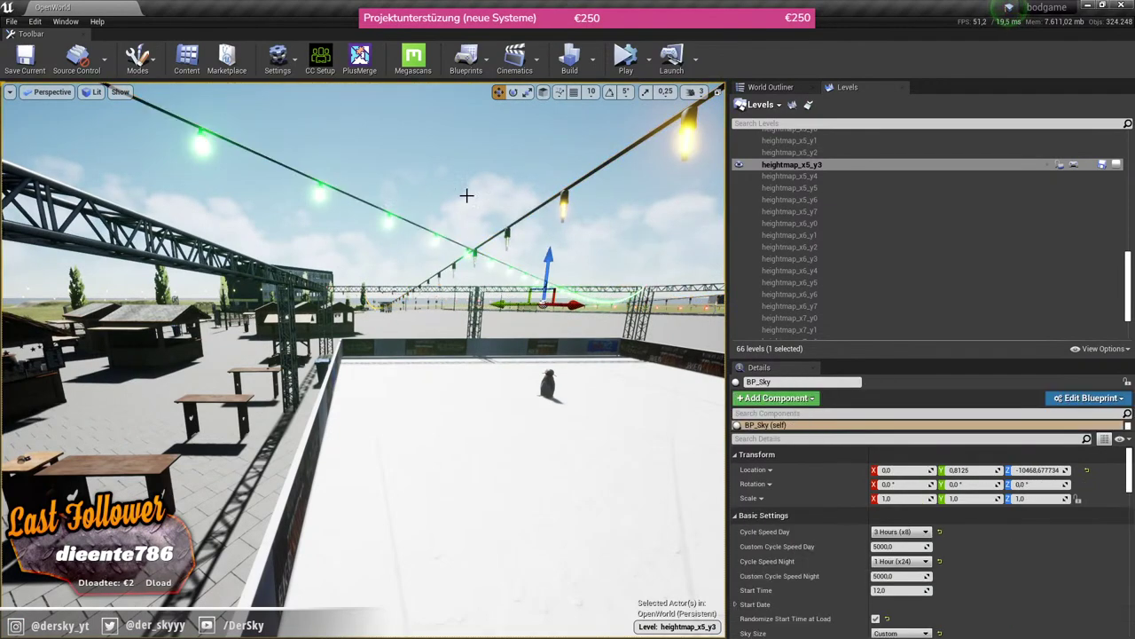
right_drag(466, 193, 467, 192)
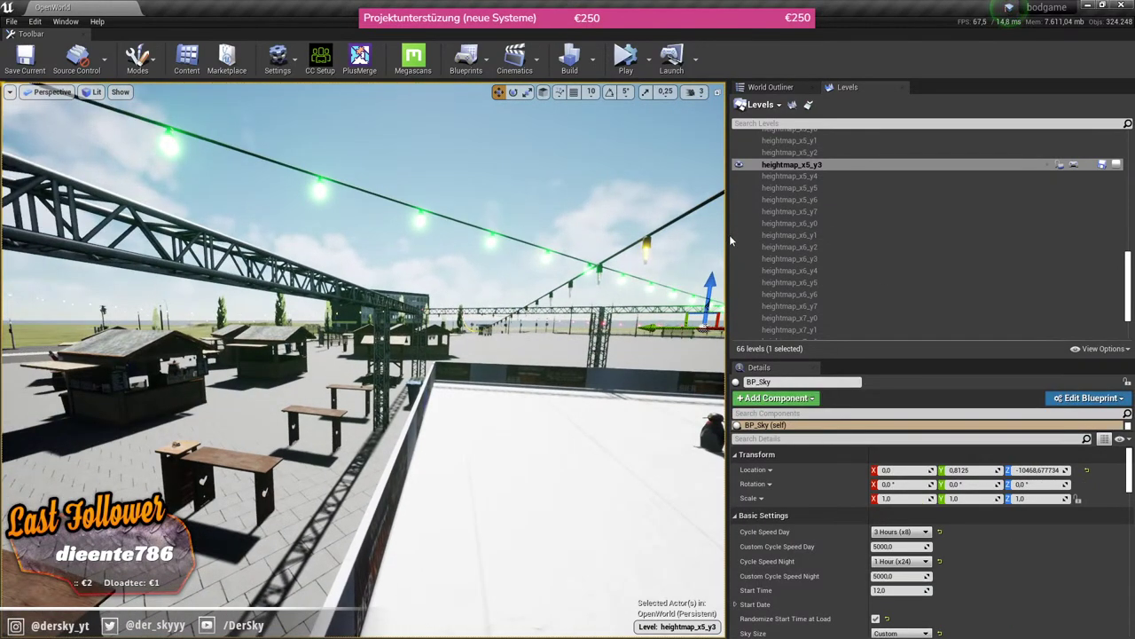
mouse_move(729, 236)
mouse_down()
mouse_move(914, 259)
mouse_move(891, 275)
mouse_up()
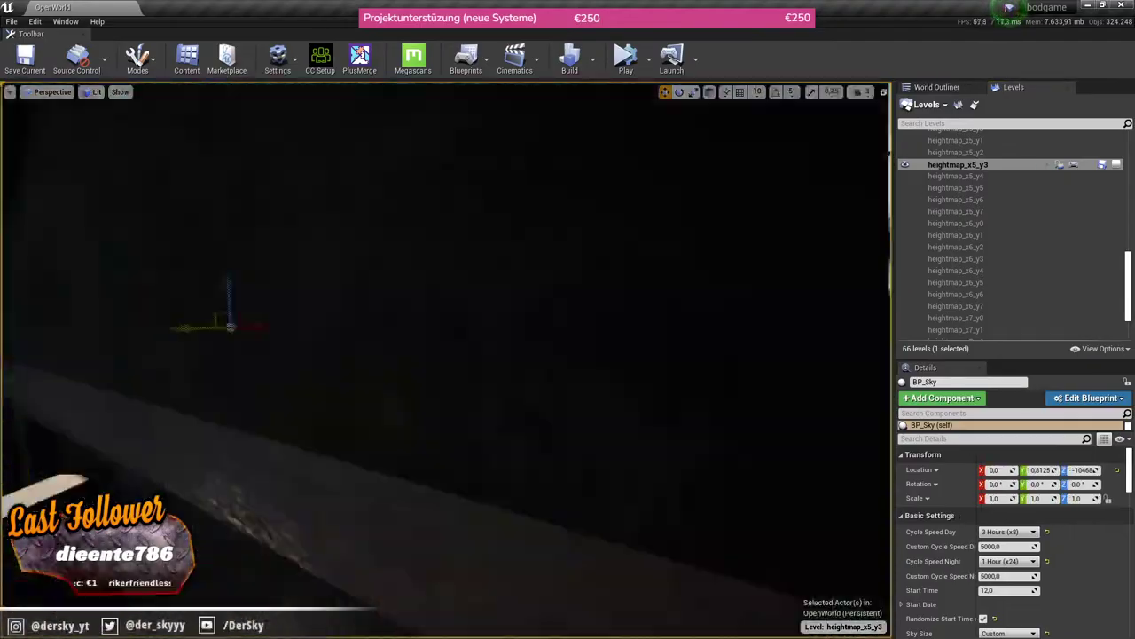
right_drag(466, 192, 467, 192)
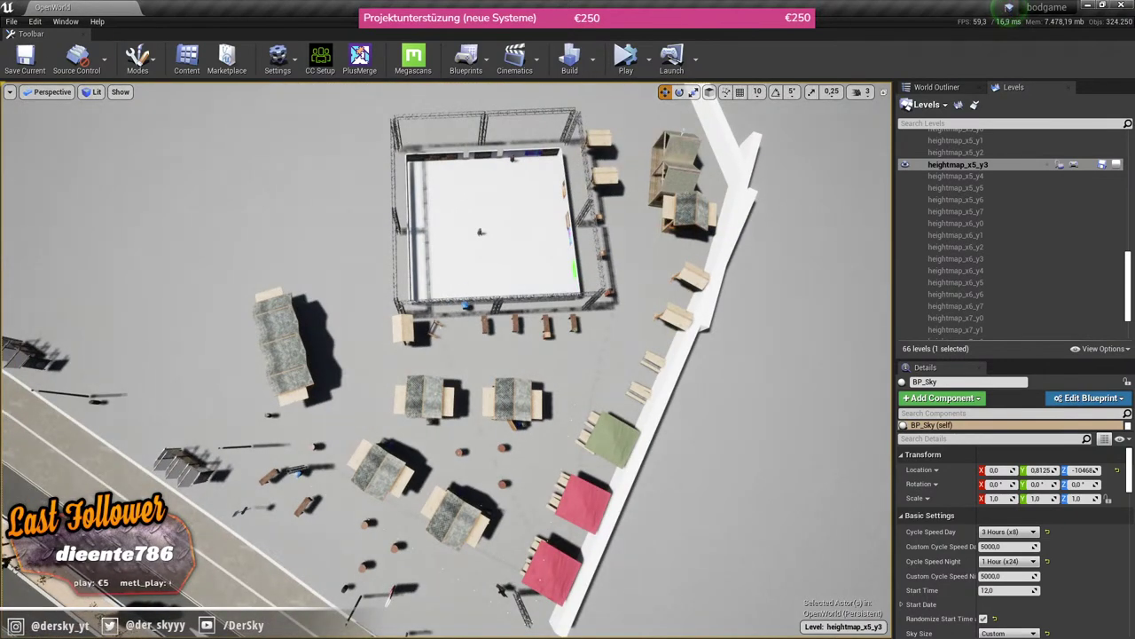
Step: Scroll up in the stream chat and restore the OpenWorld editor to a smaller window
key(alt+Tab)
scroll(347, 189, up, 5)
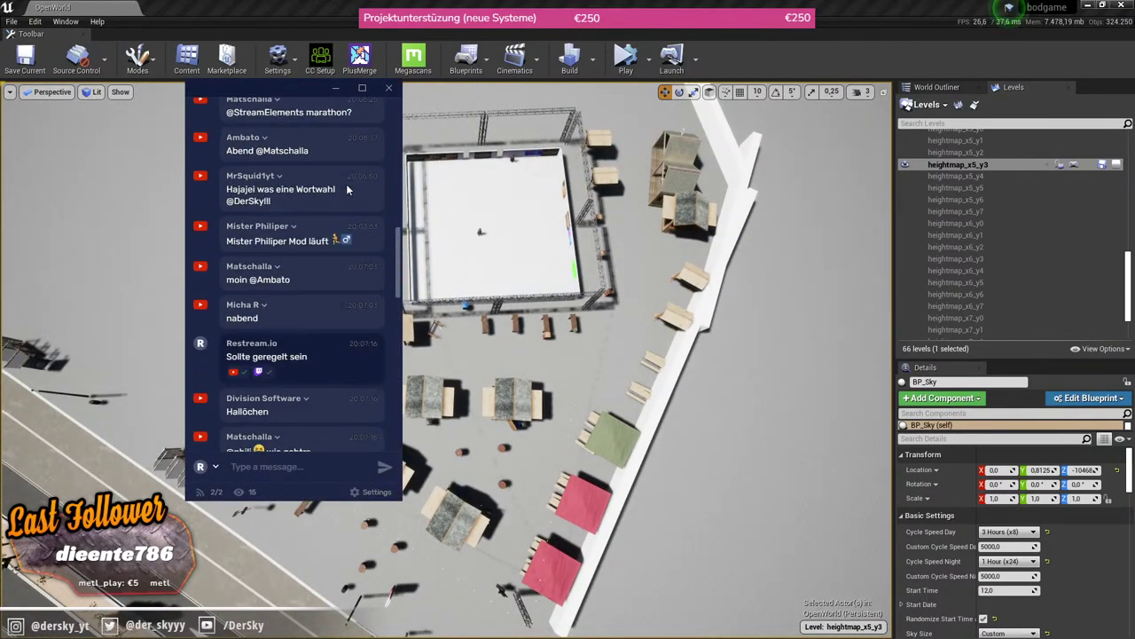
scroll(347, 189, up, 5)
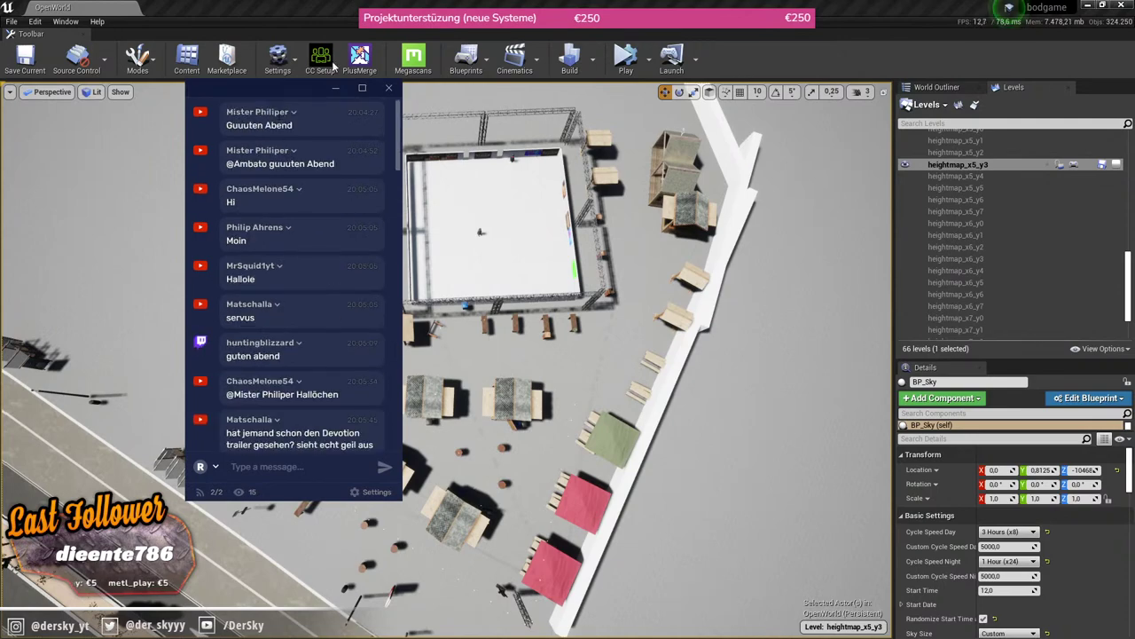
key(super+Down)
Step: Move OpenWorld aside, maximize the tps_level editor, and drag the chat window out of the way
drag(671, 118, 422, 49)
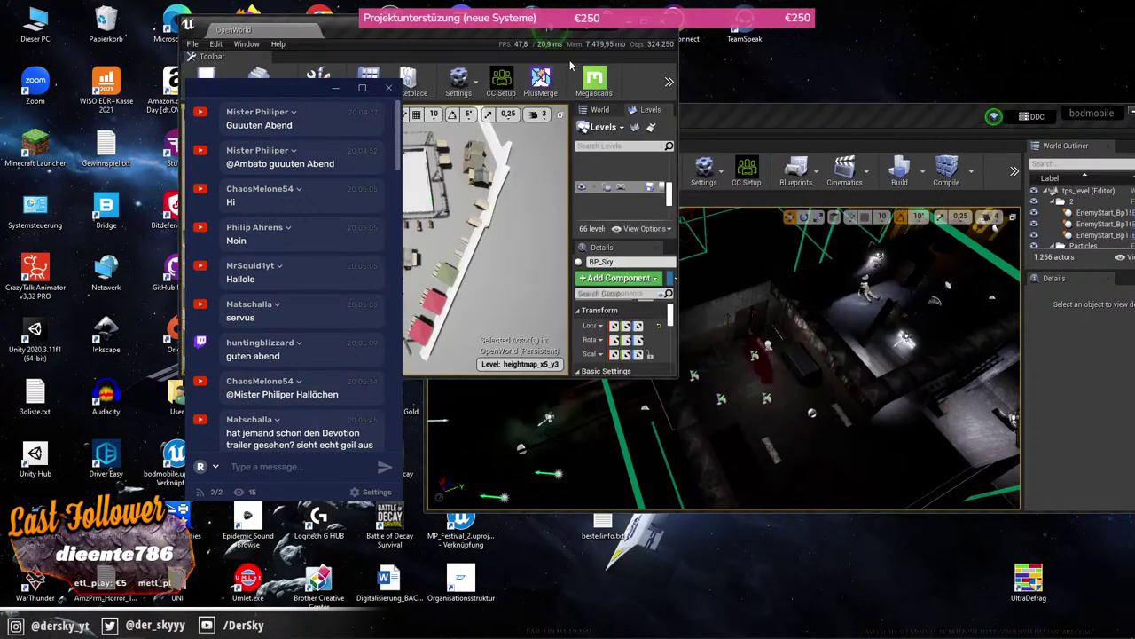
click(647, 117)
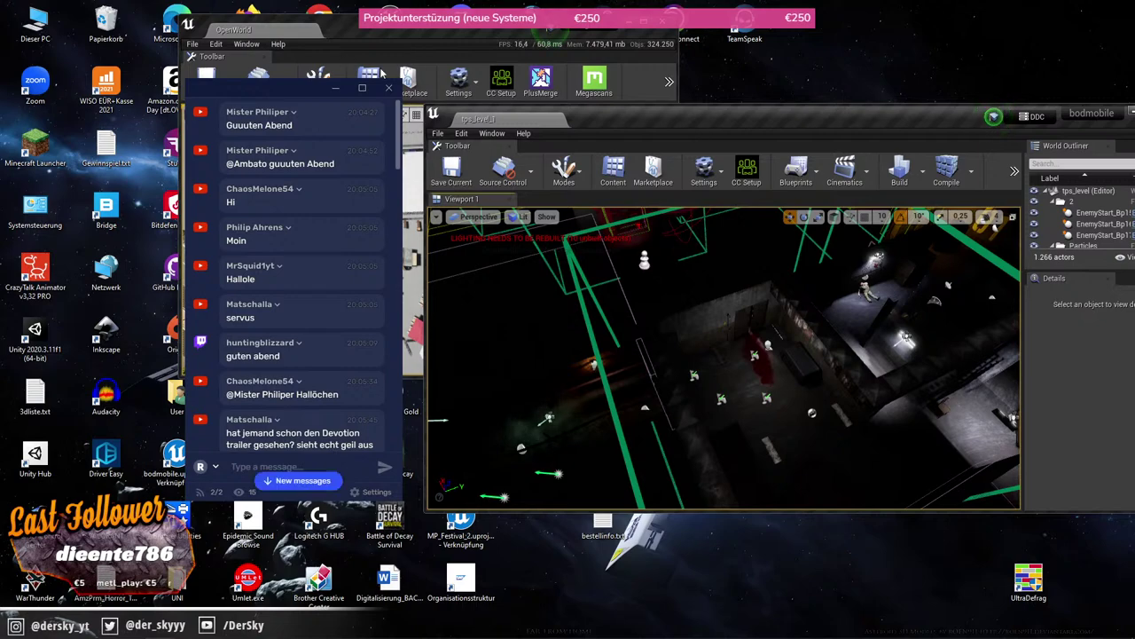
double_click(809, 131)
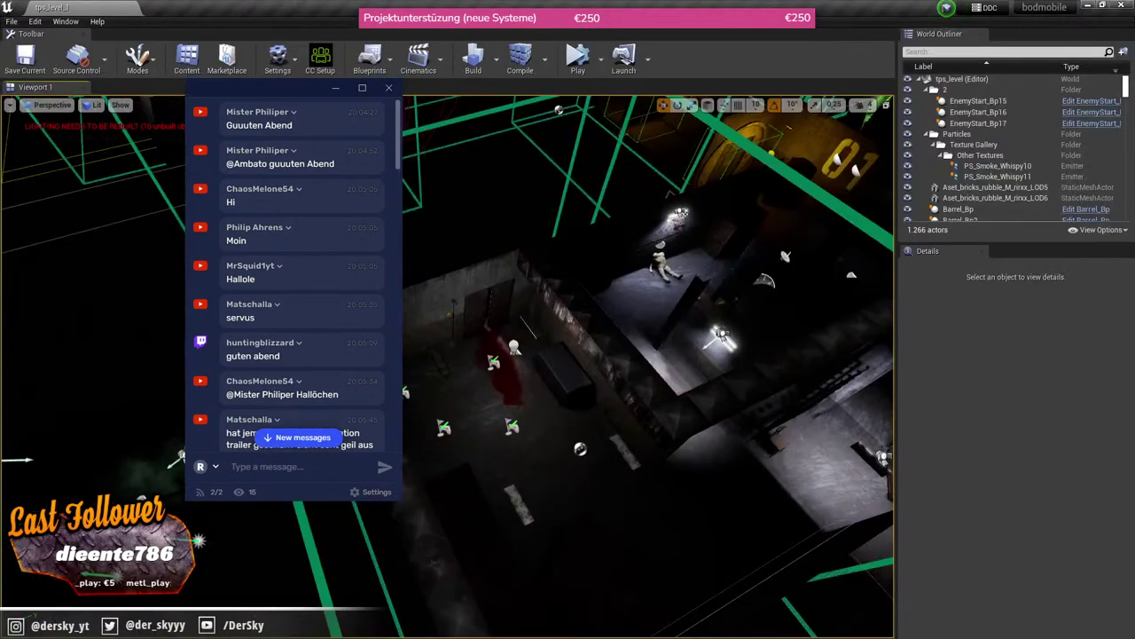
right_drag(809, 131, 80, 226)
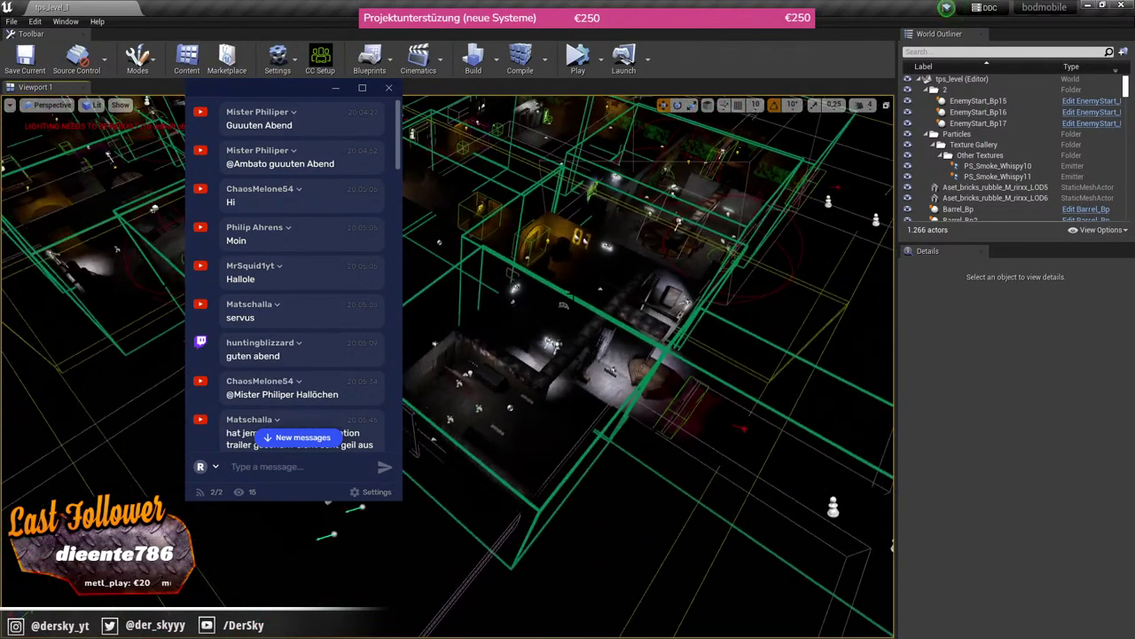
drag(274, 94, 260, 94)
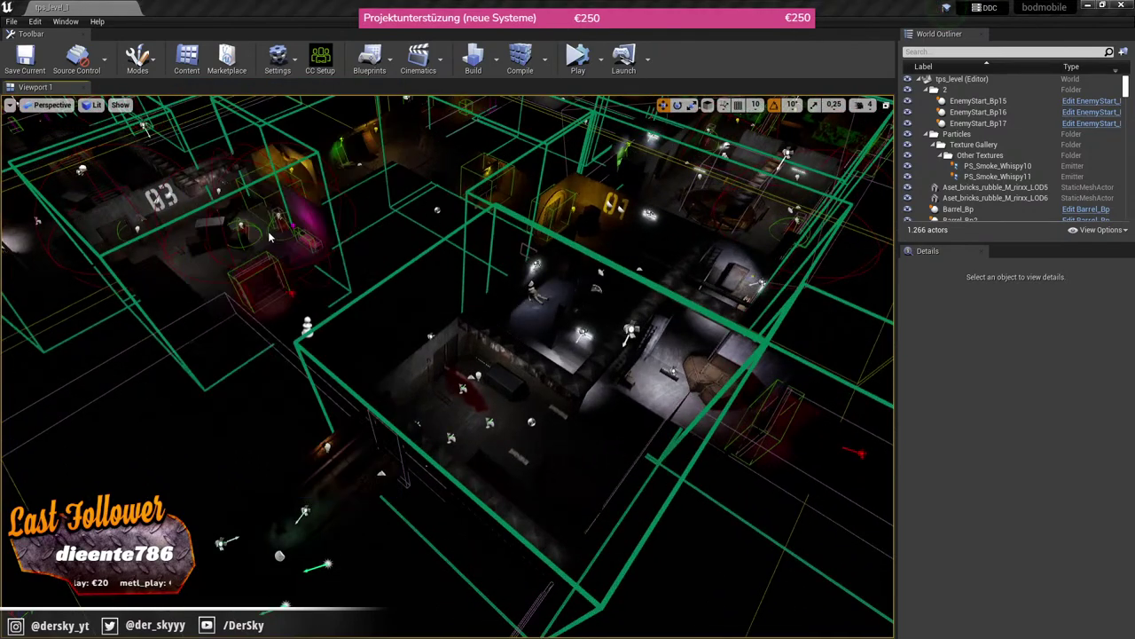
Step: Fly past the blood-stained room and round gate door, then switch to the bodgame OpenWorld editor
right_drag(259, 94, 259, 94)
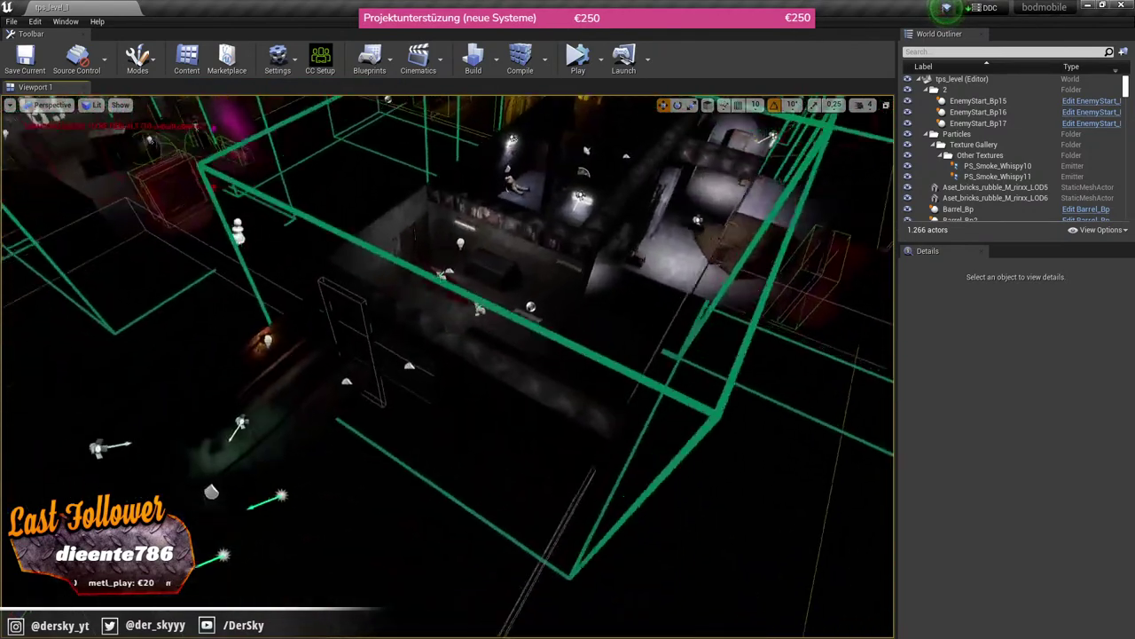
right_drag(669, 119, 669, 120)
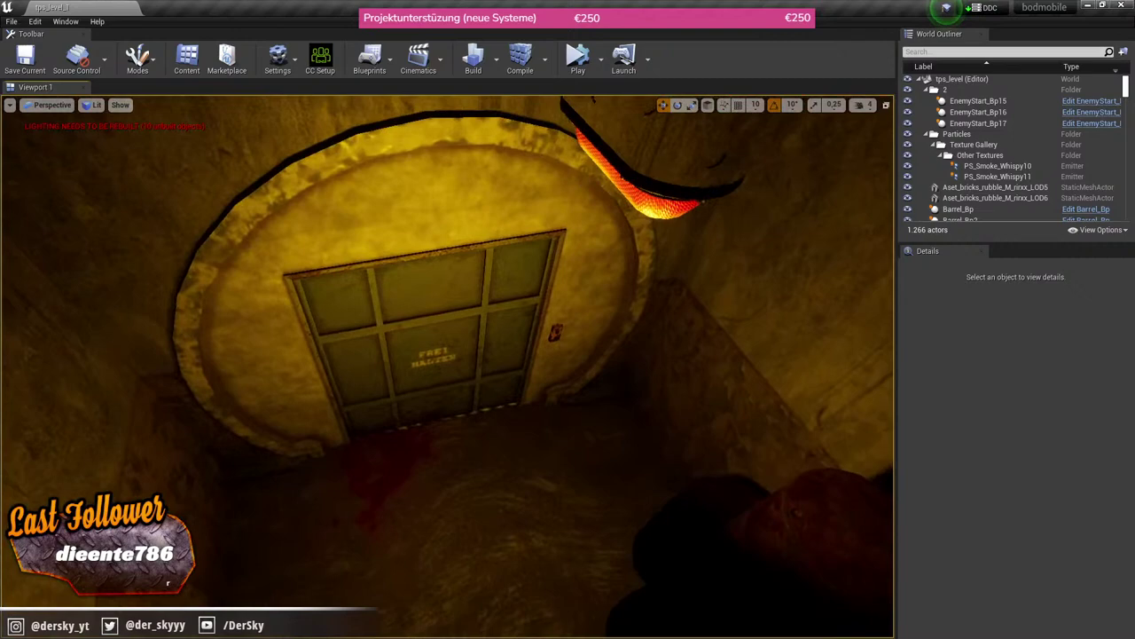
right_drag(393, 322, 393, 322)
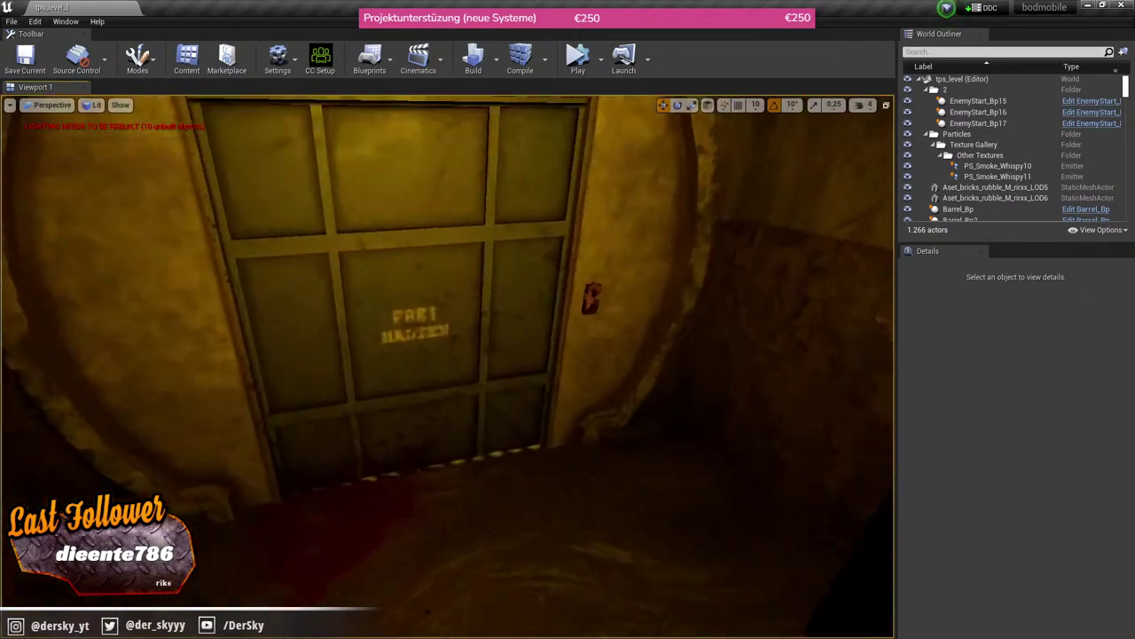
scroll(436, 312, down, 5)
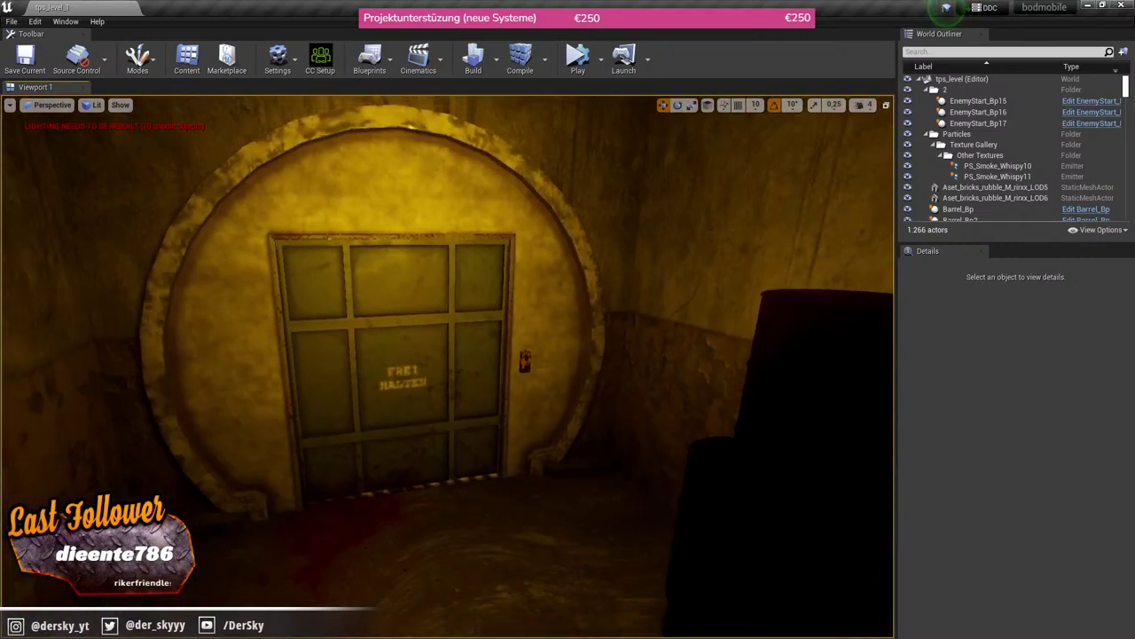
click(436, 313)
mouse_move(436, 312)
right_down()
mouse_move(628, 110)
mouse_move(153, 337)
right_up()
key(Escape)
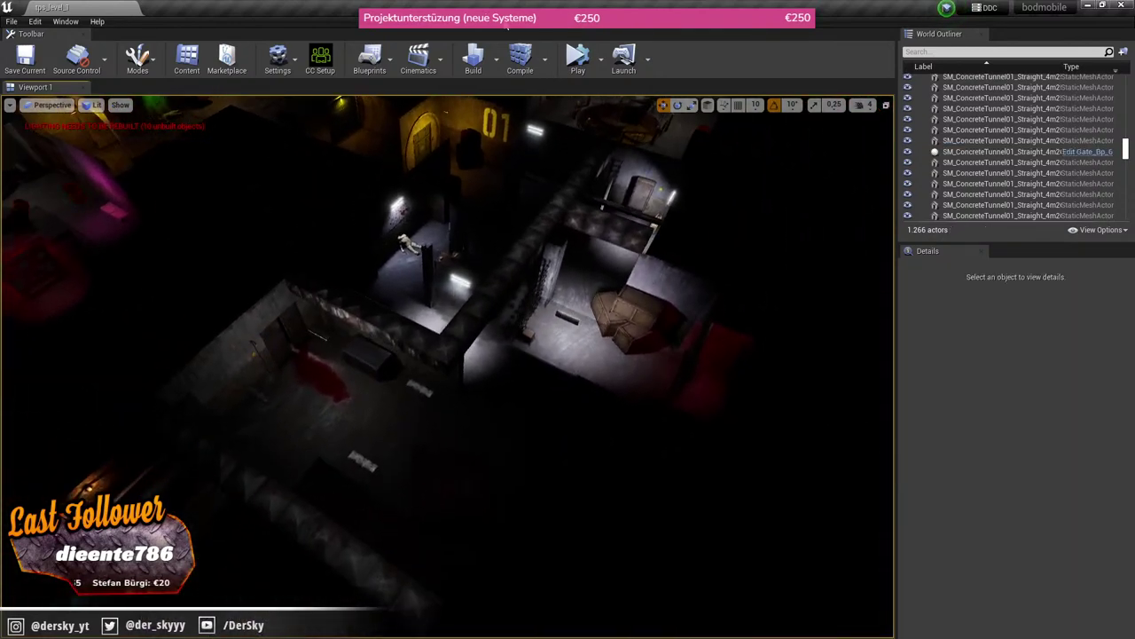
key(alt+Tab)
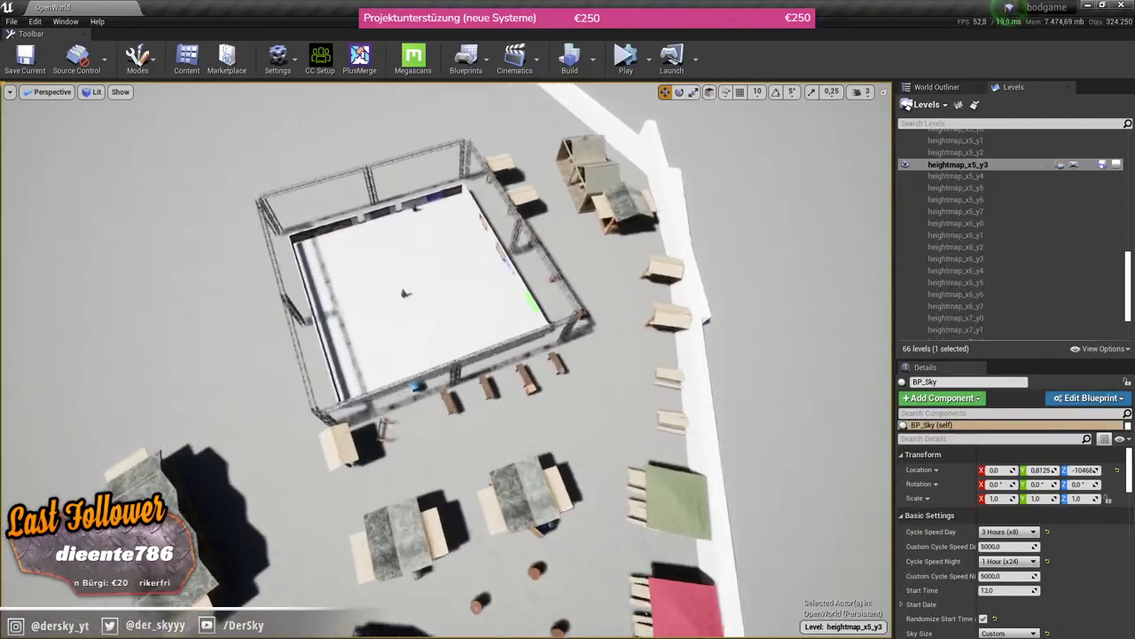
Step: Shrink the bodgame editor, maximize tps_level again, and fly down to an angled view of the rooms
right_drag(443, 354, 444, 354)
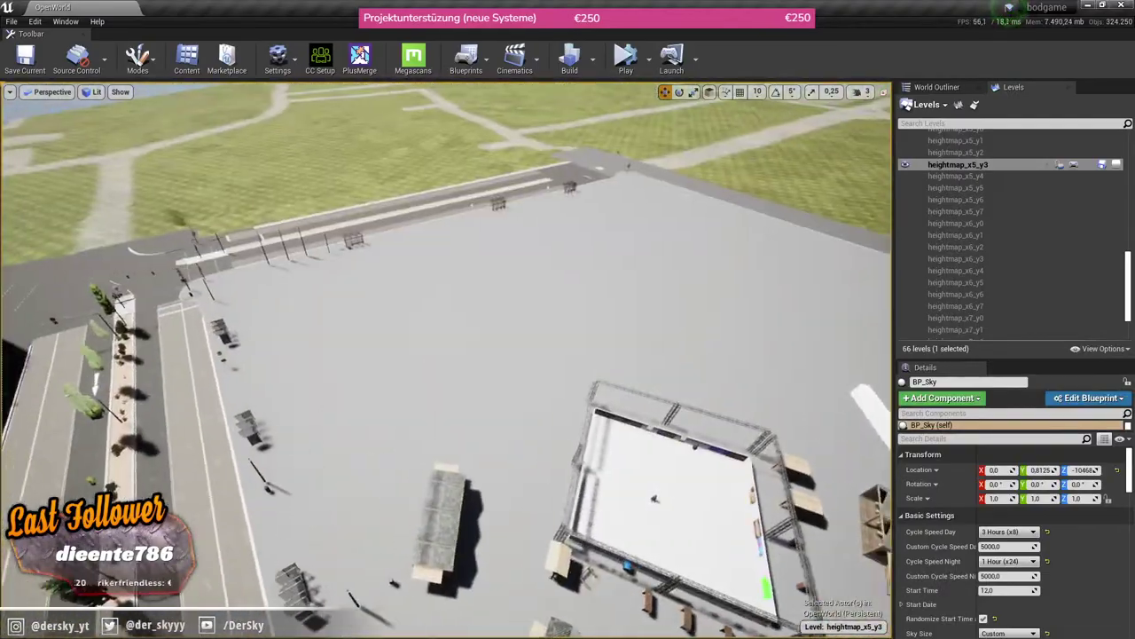
right_drag(653, 499, 408, 287)
key(super+Down)
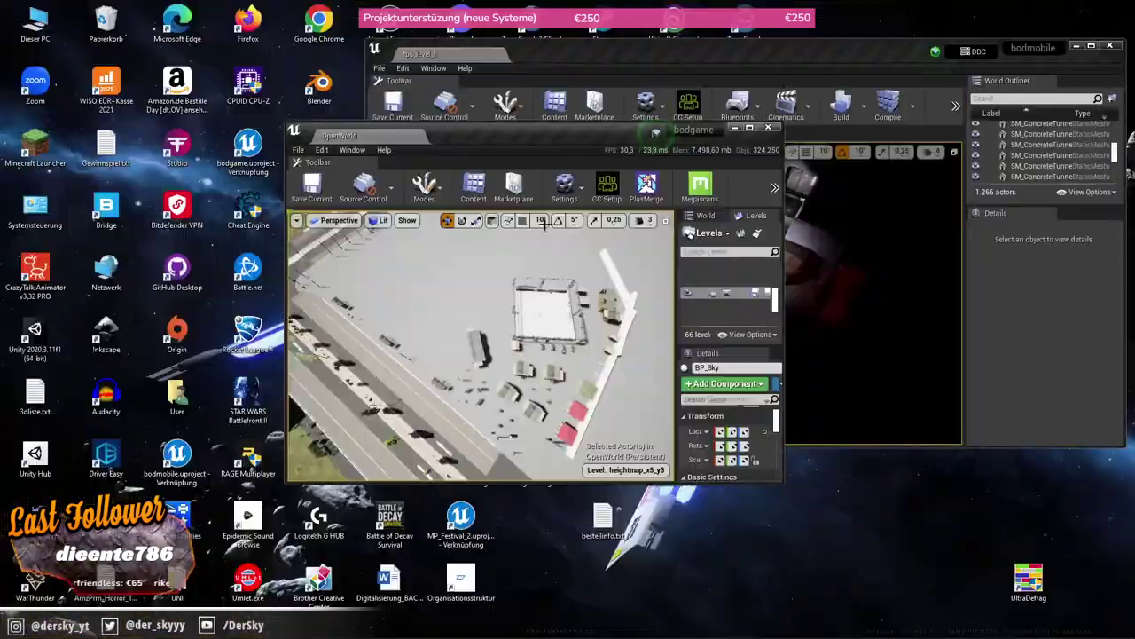
double_click(598, 52)
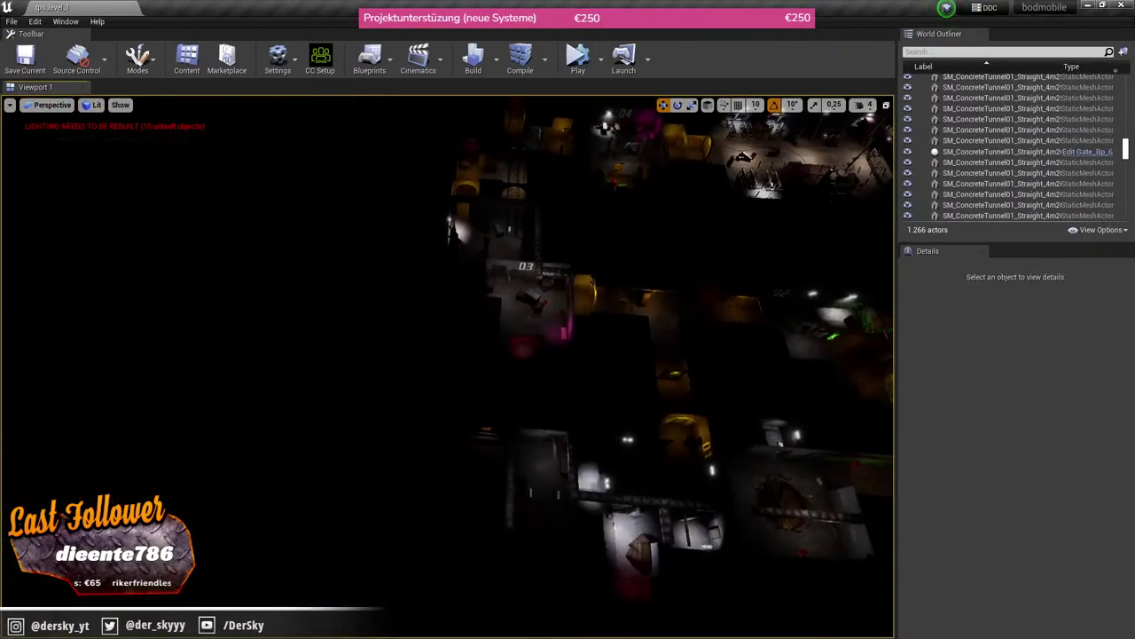
right_drag(444, 355, 444, 355)
Step: Bring up the stream chat, nudge it lower and left, and scroll through its messages
key(alt+Tab)
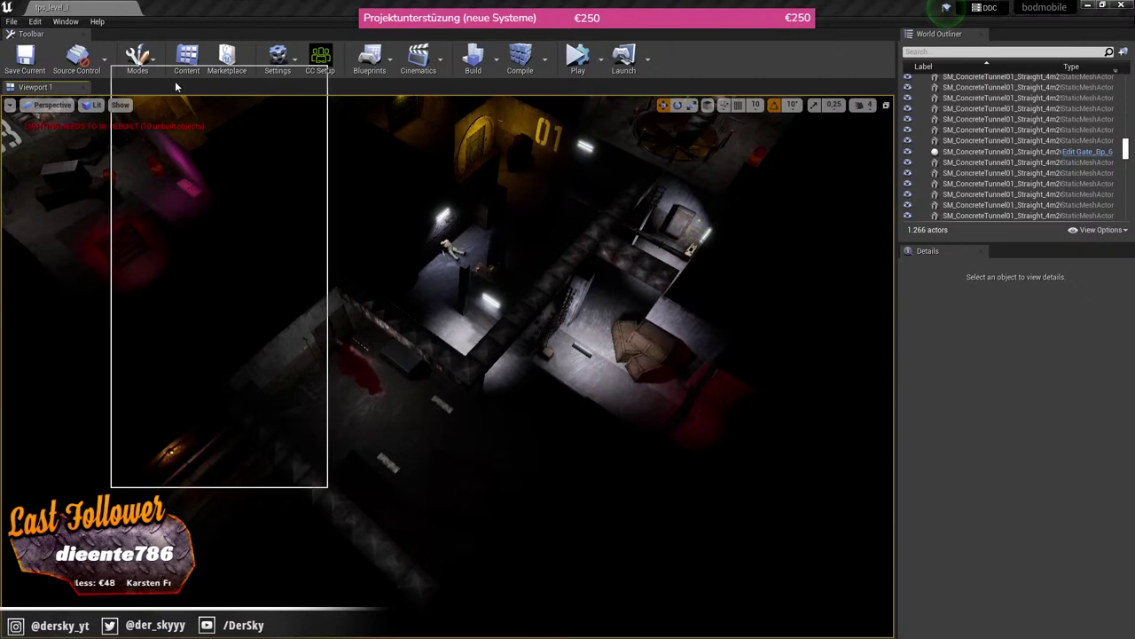
drag(115, 104, 94, 131)
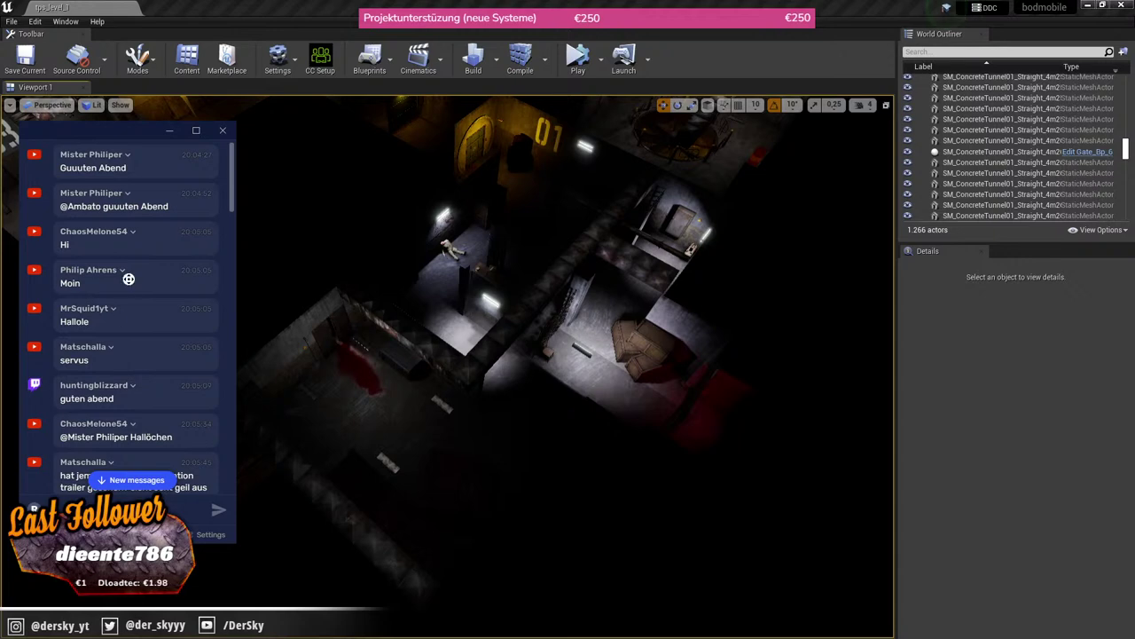
scroll(127, 277, down, 1)
scroll(128, 294, down, 2)
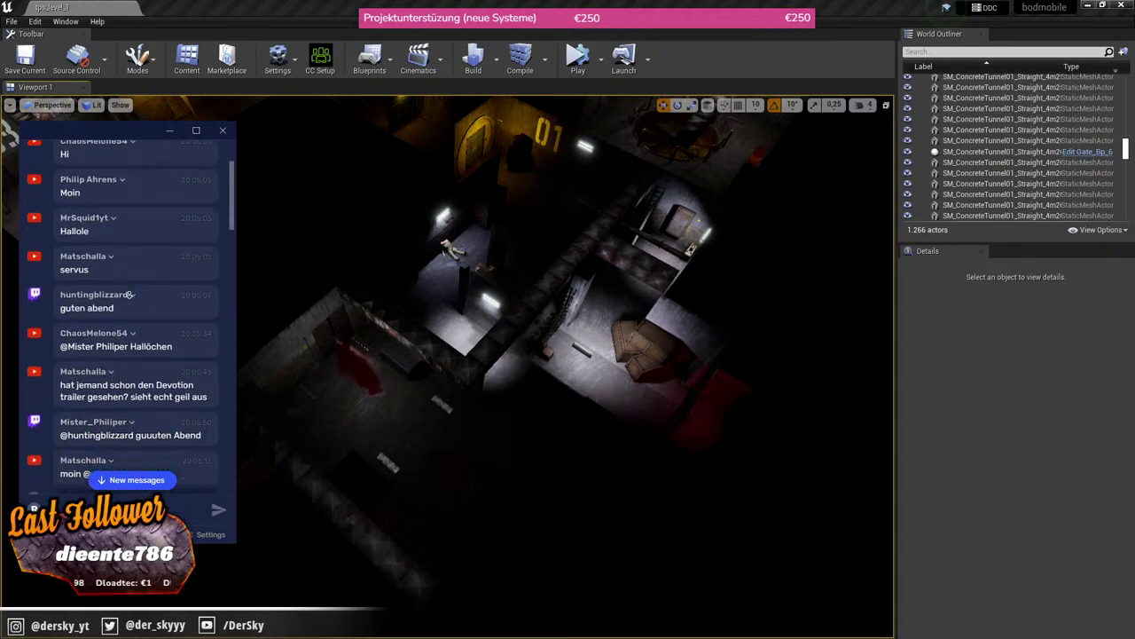
scroll(128, 295, down, 2)
scroll(129, 294, down, 2)
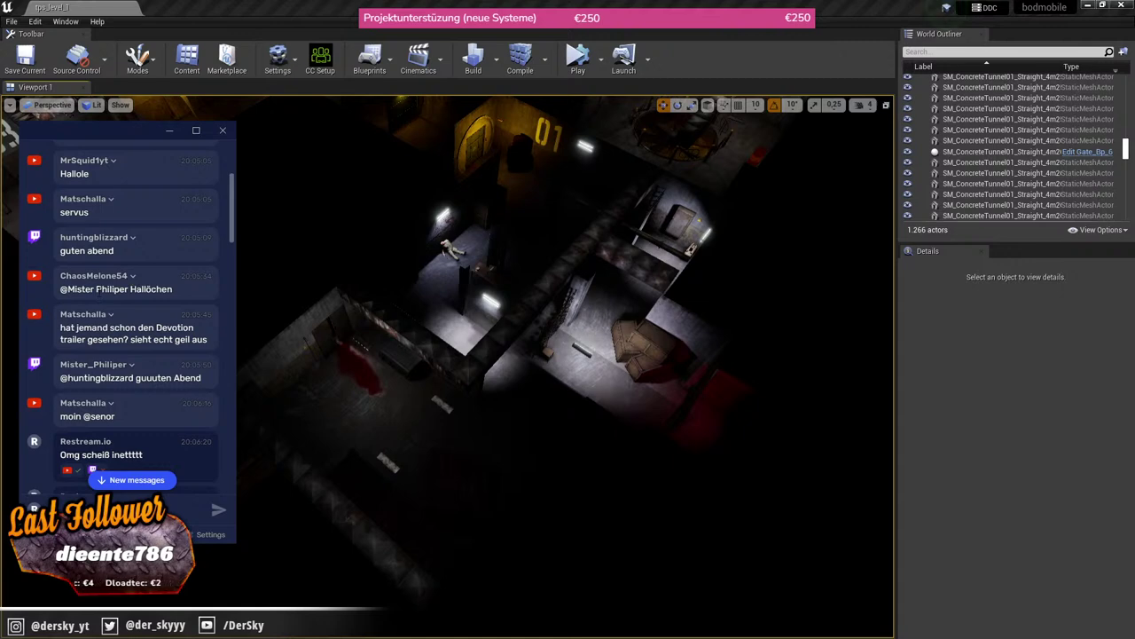
Step: Scroll the Restream Chat down to its latest messages
scroll(134, 200, down, 1)
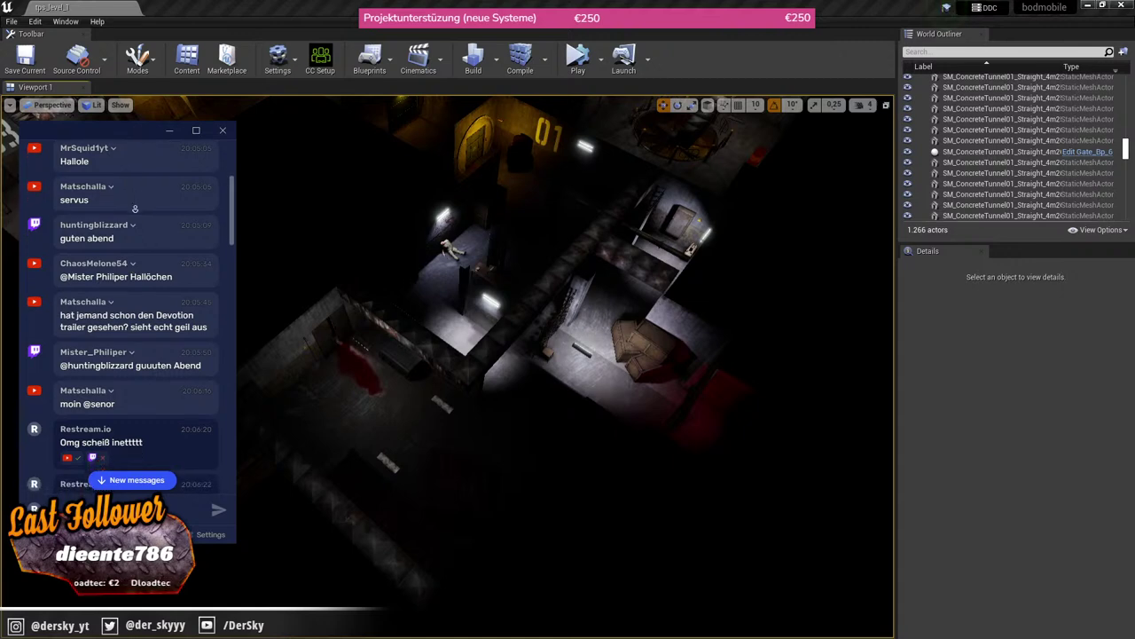
scroll(133, 209, up, 1)
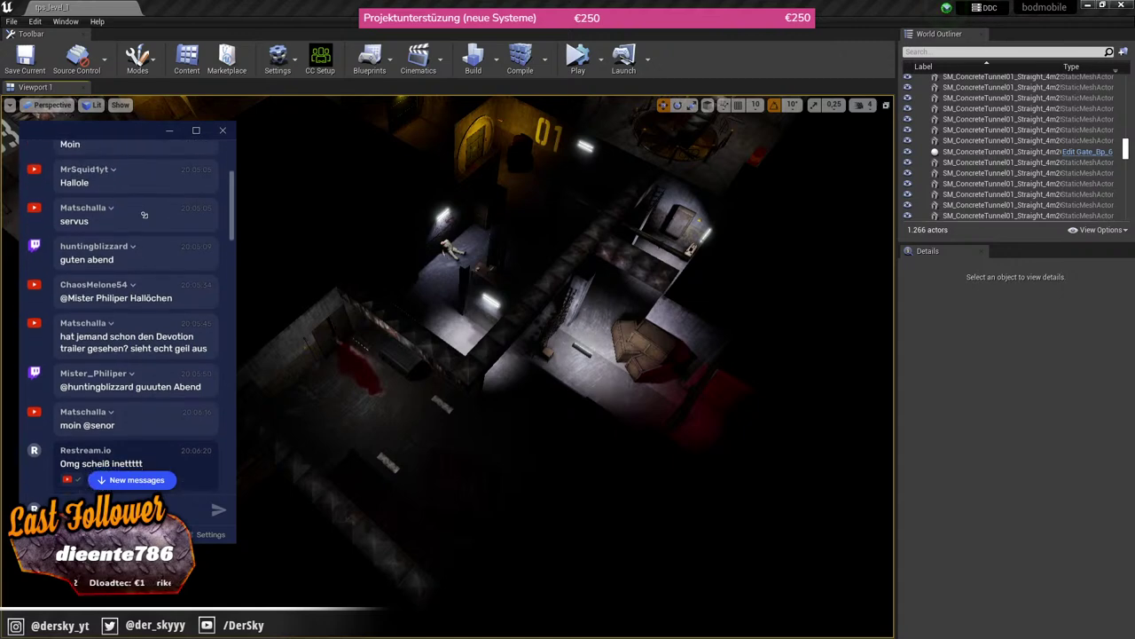
scroll(137, 209, down, 1)
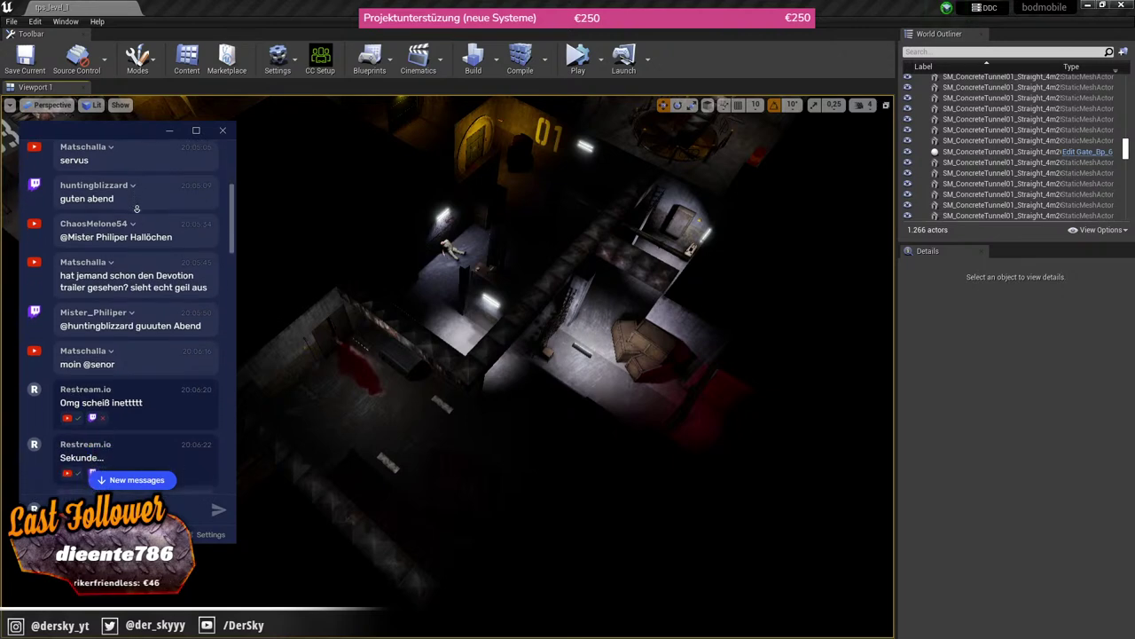
scroll(137, 217, down, 5)
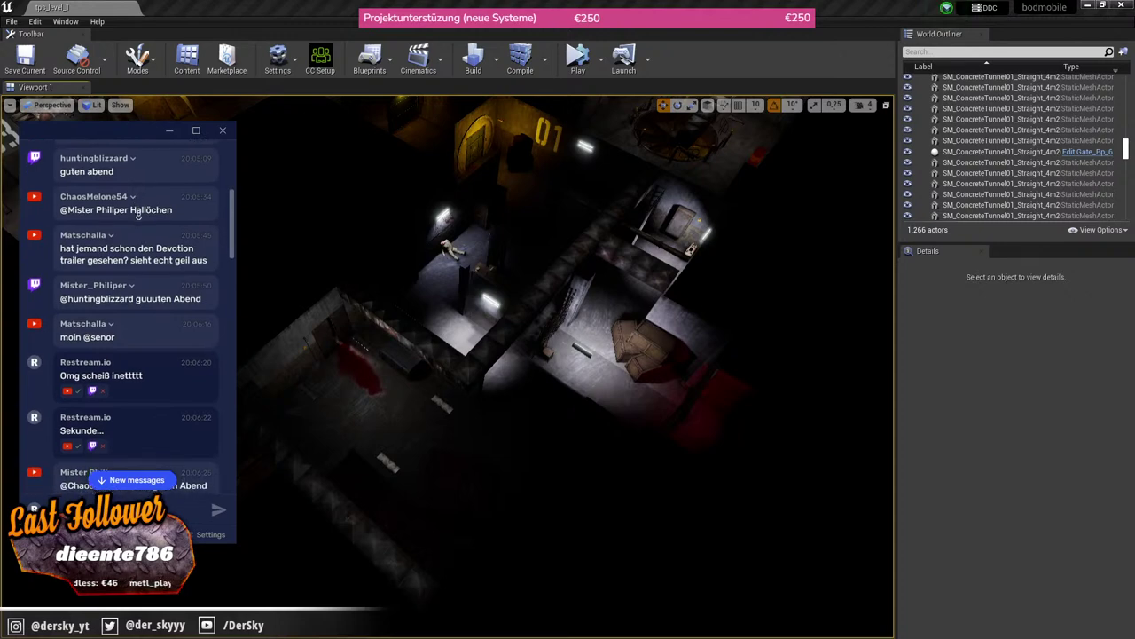
scroll(139, 226, down, 1)
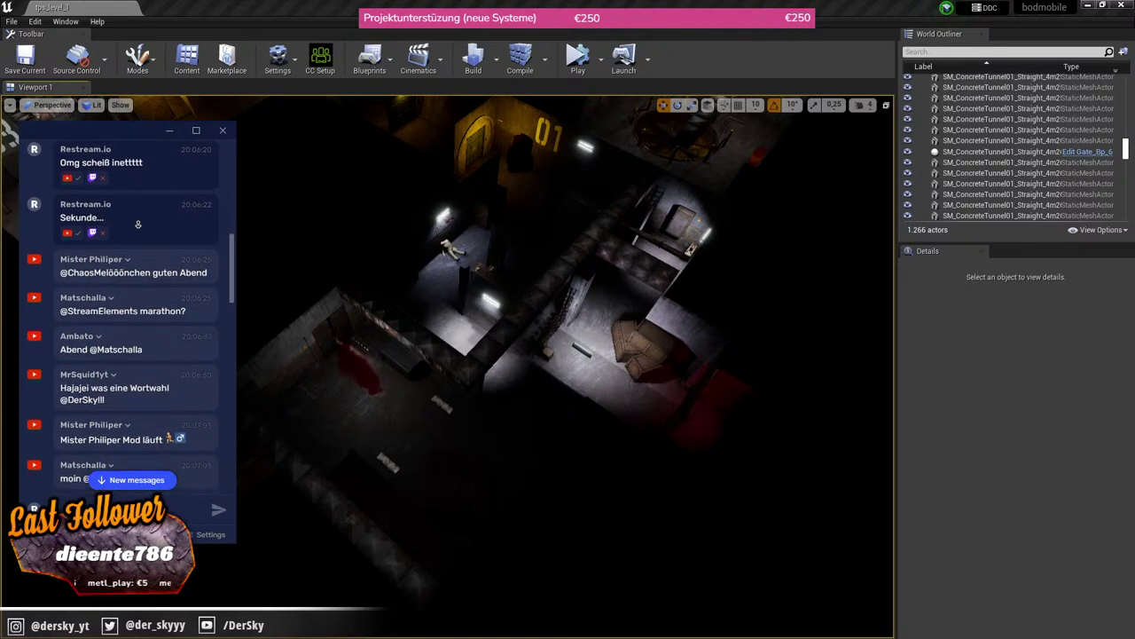
scroll(140, 226, down, 1)
scroll(137, 222, down, 1)
scroll(137, 221, down, 1)
scroll(138, 221, down, 1)
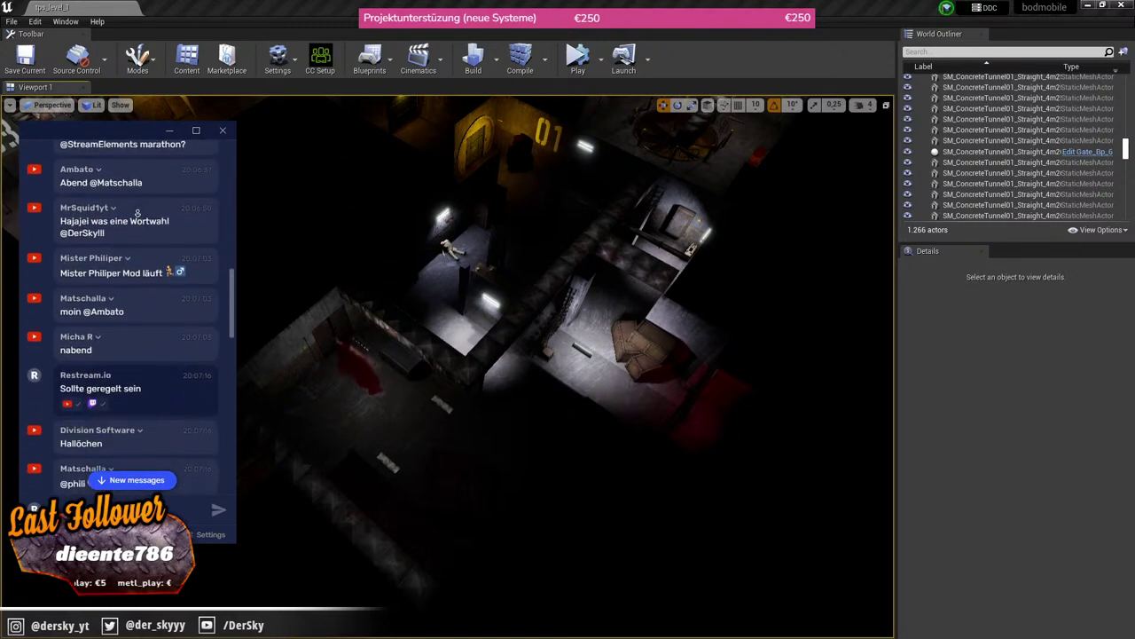
scroll(137, 219, down, 1)
scroll(137, 214, down, 1)
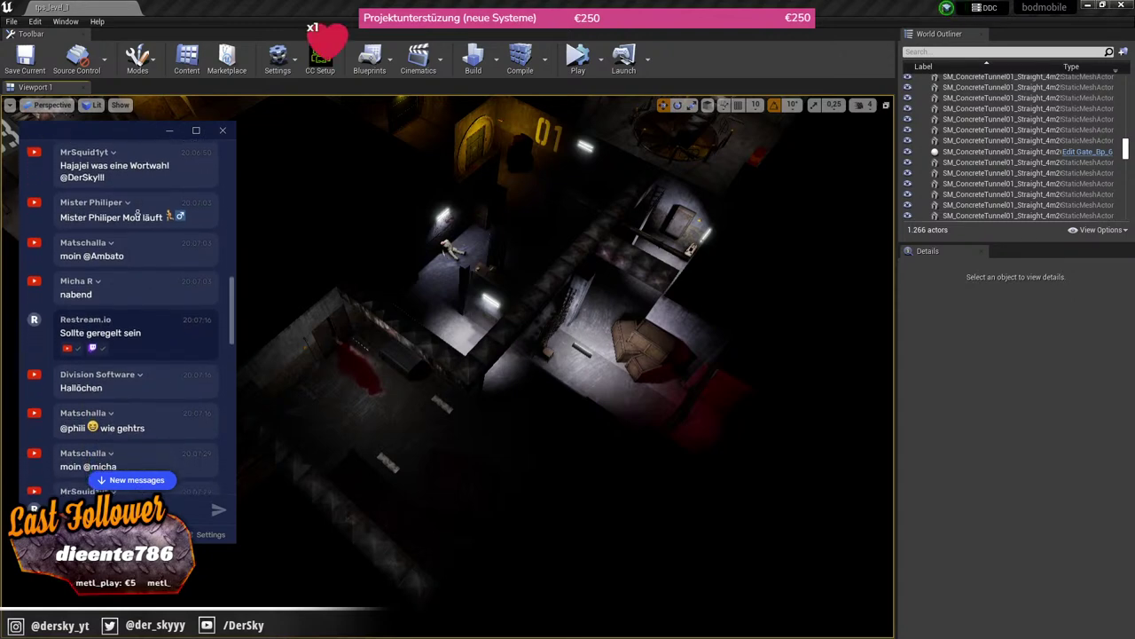
scroll(138, 214, down, 1)
scroll(138, 215, down, 1)
scroll(139, 214, down, 1)
scroll(139, 215, down, 1)
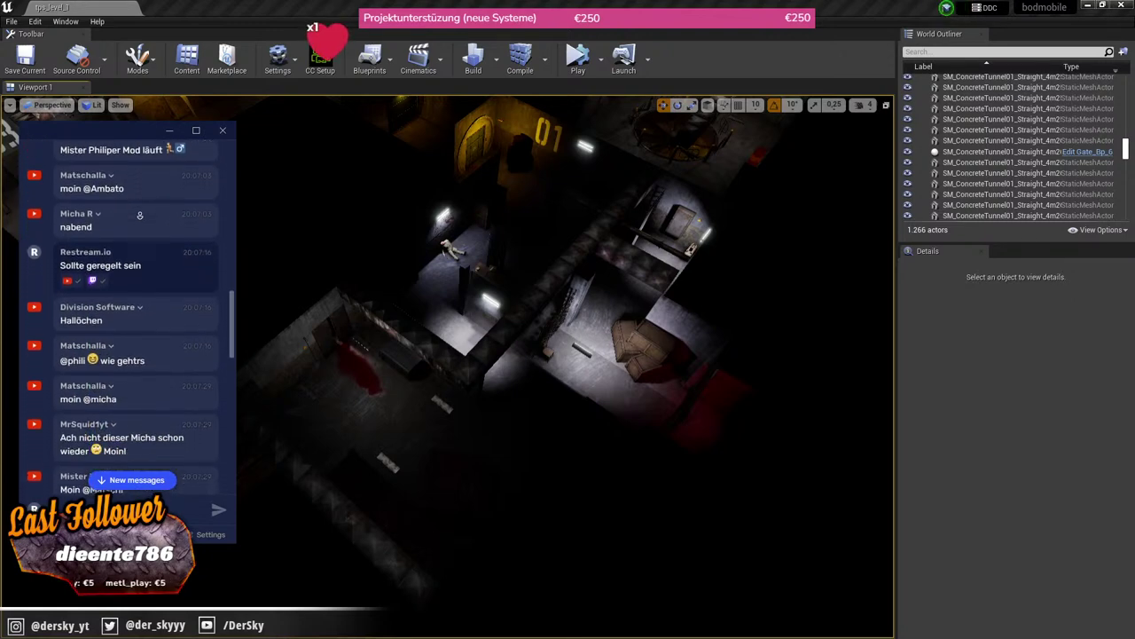
scroll(141, 218, down, 1)
scroll(144, 221, down, 1)
scroll(146, 225, down, 1)
scroll(146, 224, down, 1)
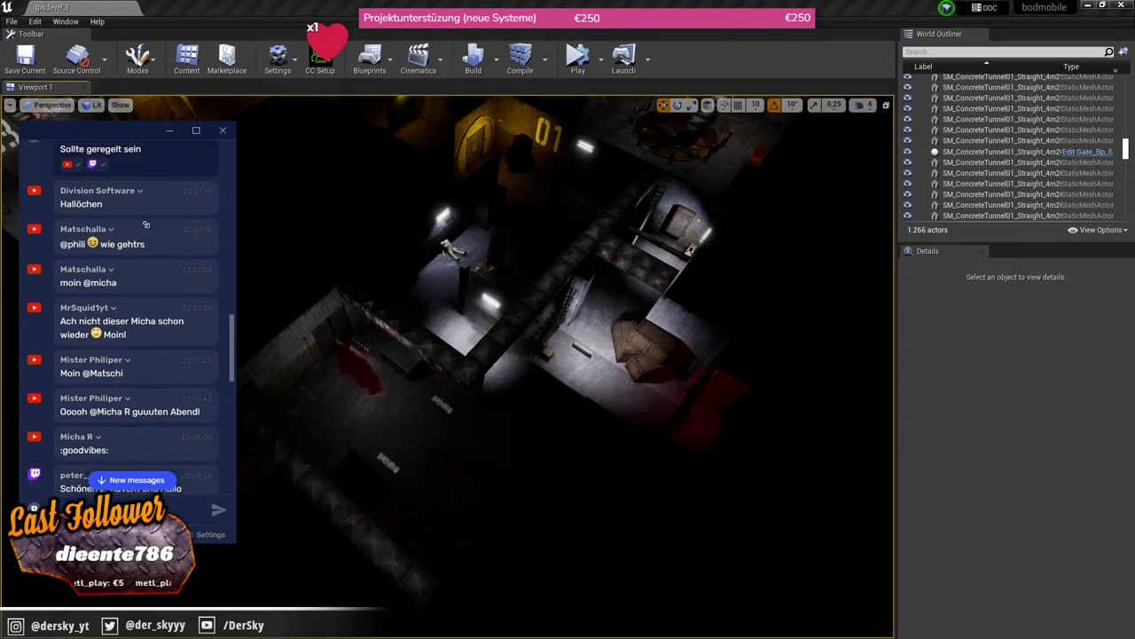
scroll(146, 225, down, 1)
scroll(146, 225, down, 1)
scroll(146, 224, down, 1)
scroll(146, 224, down, 1)
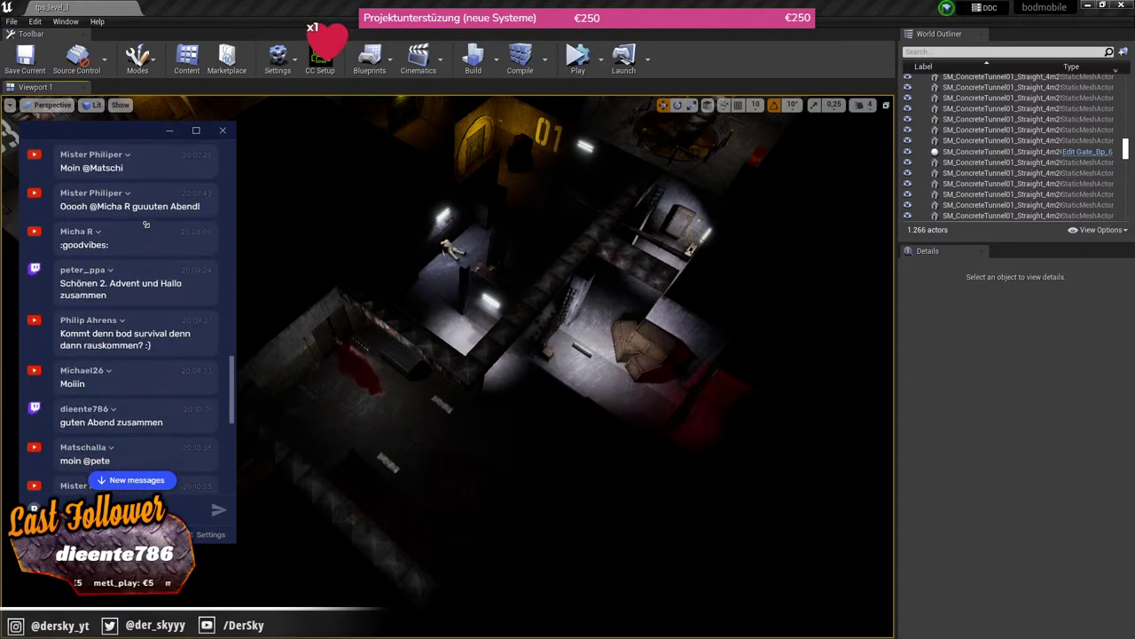
scroll(146, 222, down, 1)
scroll(145, 218, down, 1)
scroll(143, 213, down, 1)
scroll(143, 212, down, 1)
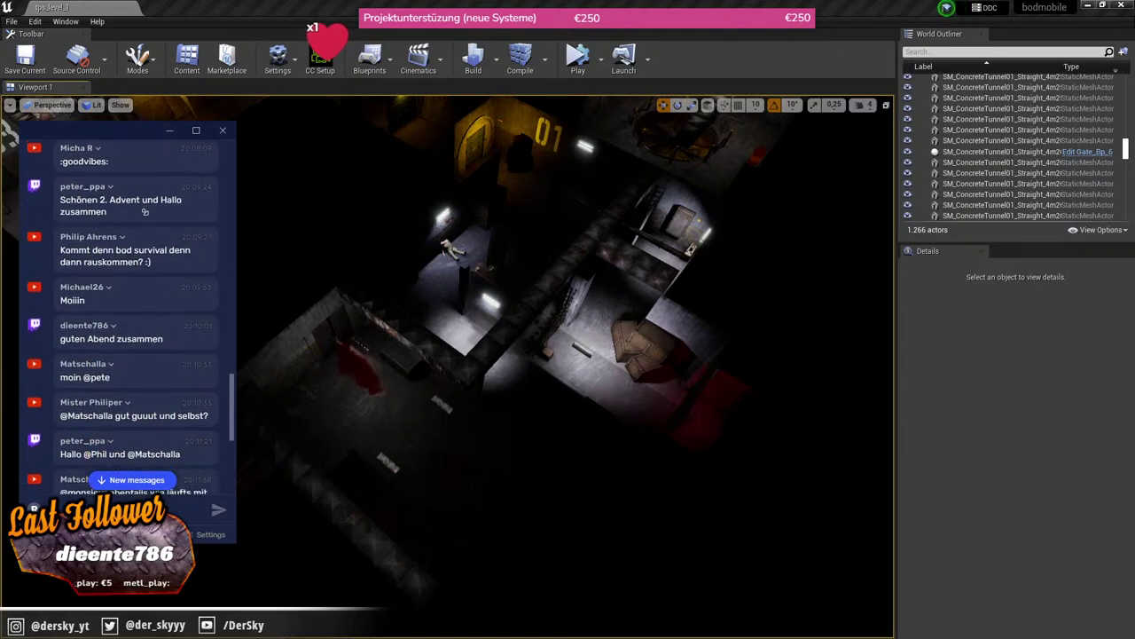
scroll(144, 212, down, 1)
scroll(145, 211, down, 1)
scroll(145, 212, down, 1)
scroll(145, 211, down, 1)
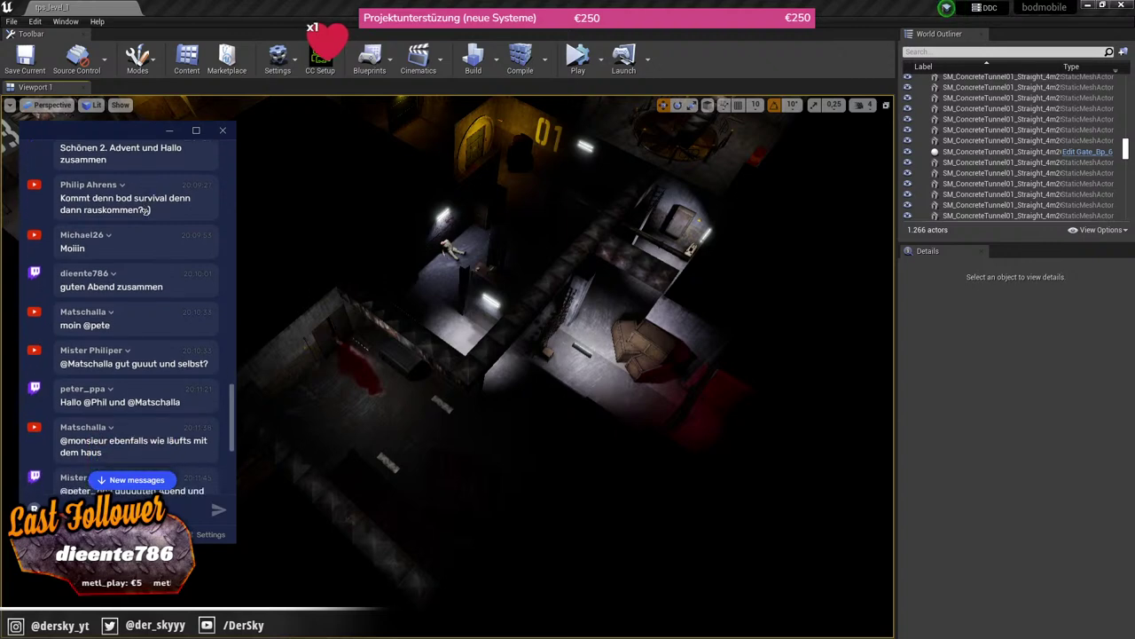
scroll(144, 213, down, 1)
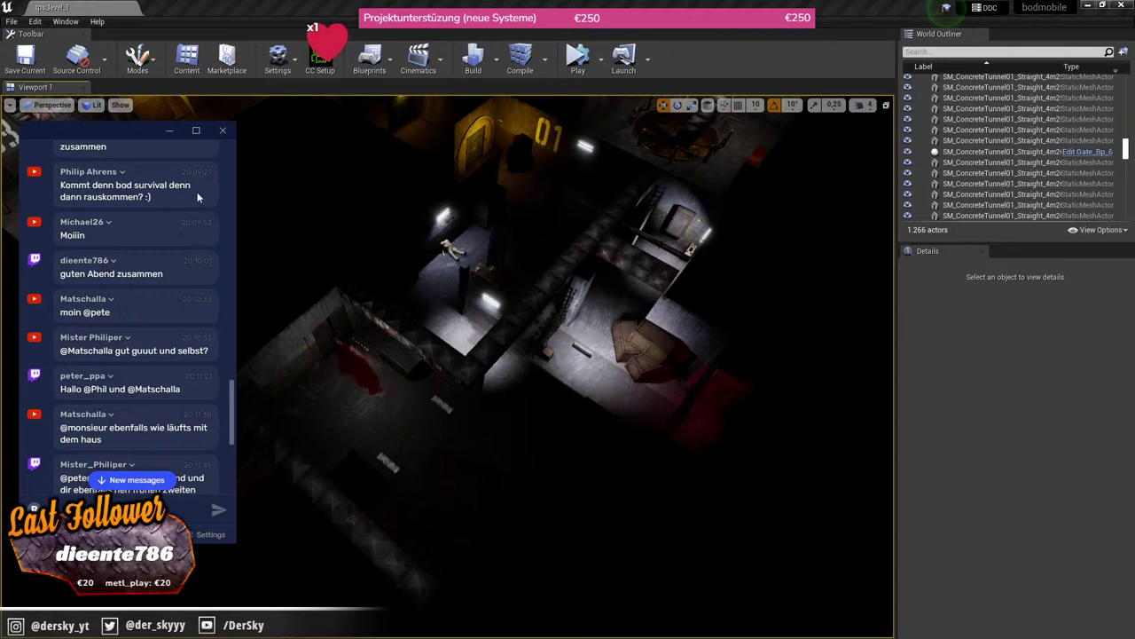
Step: Select the bod survival release question, then highlight 'import Morph Targets aktivieren'
double_click(104, 196)
triple_click(104, 196)
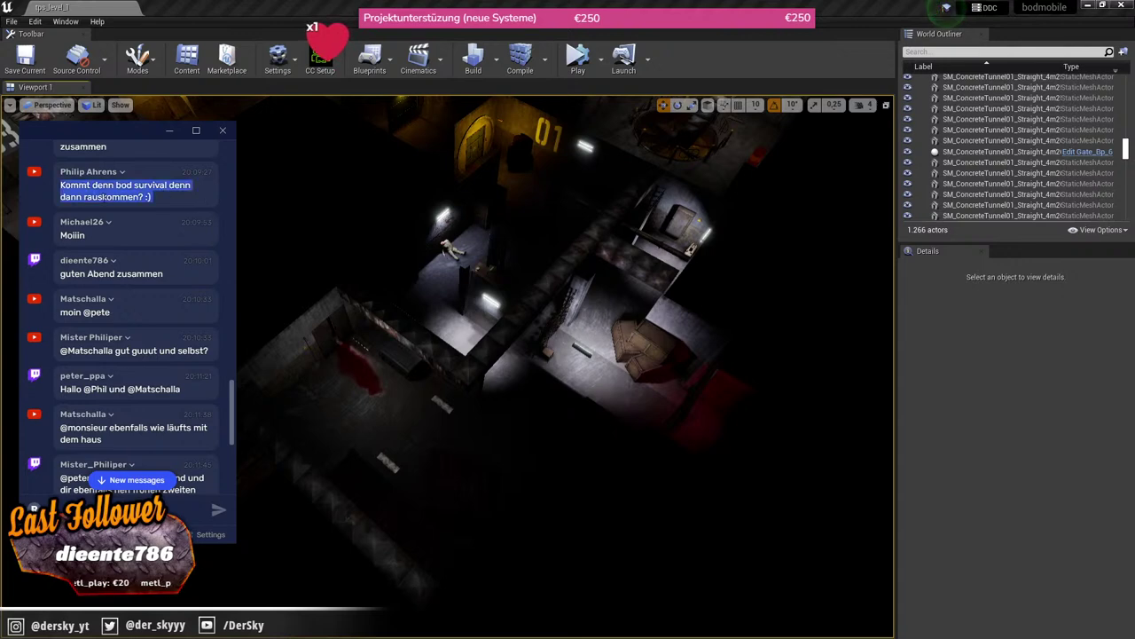
click(131, 199)
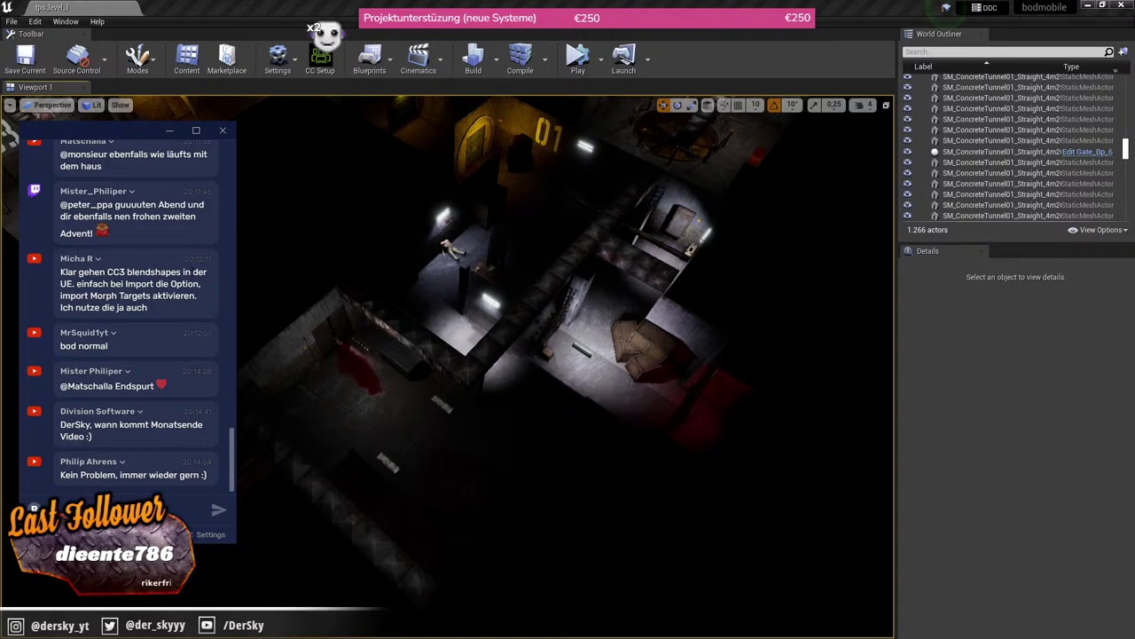
drag(71, 295, 193, 296)
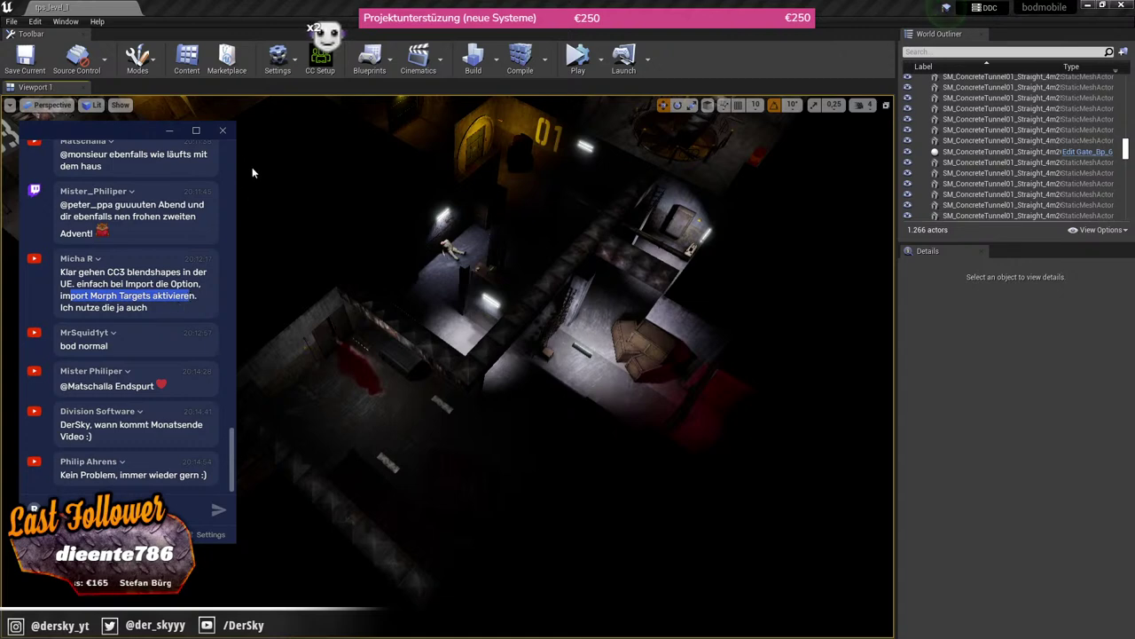
Step: Bring the level editor forward, open Content > CC_Characters at male_char_1, and pause the music
click(193, 88)
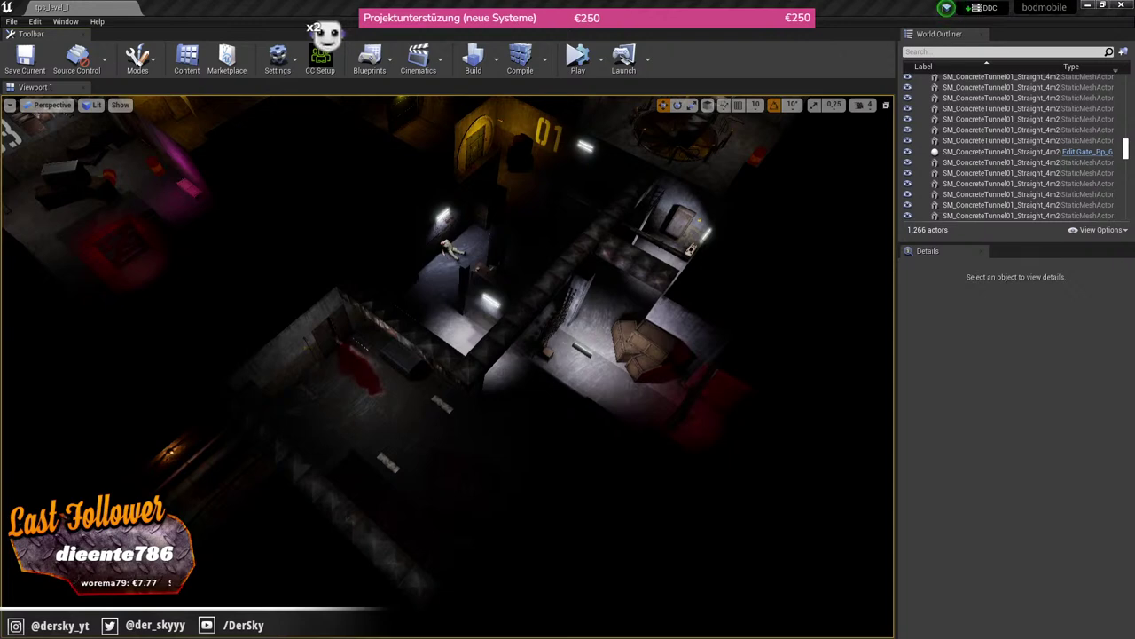
click(186, 58)
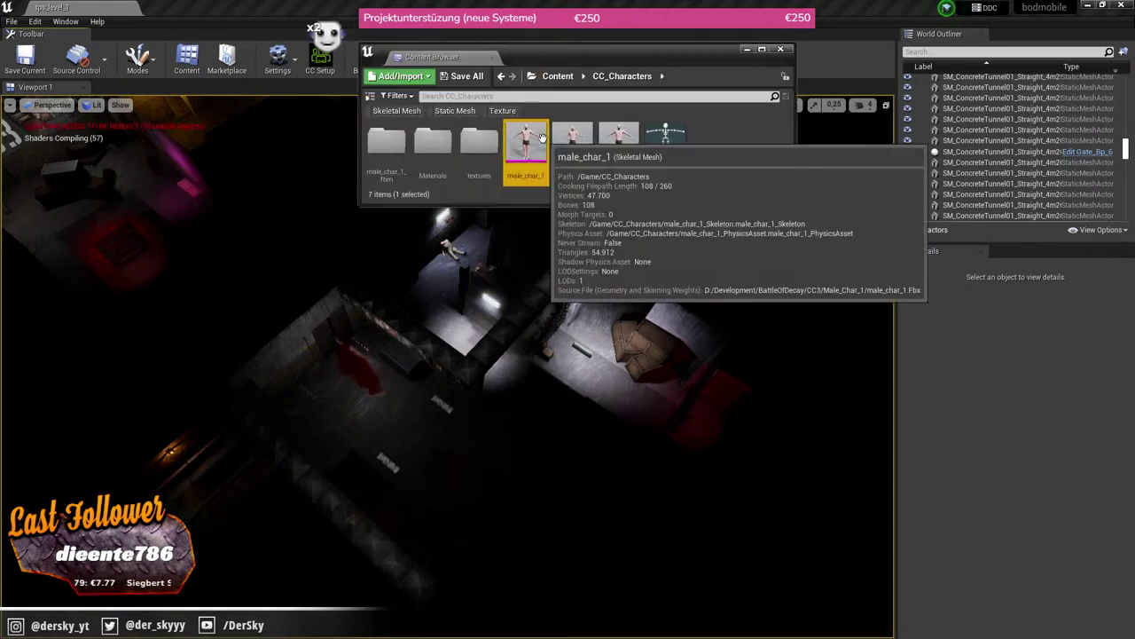
right_click(523, 140)
key(Escape)
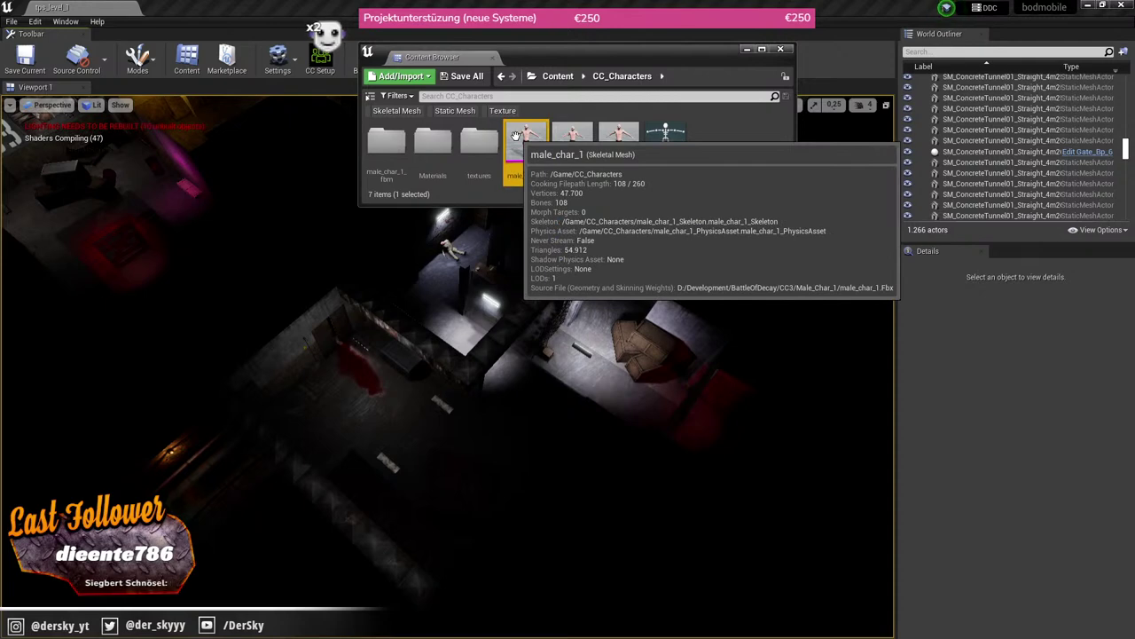
key(XF86AudioLowerVolume)
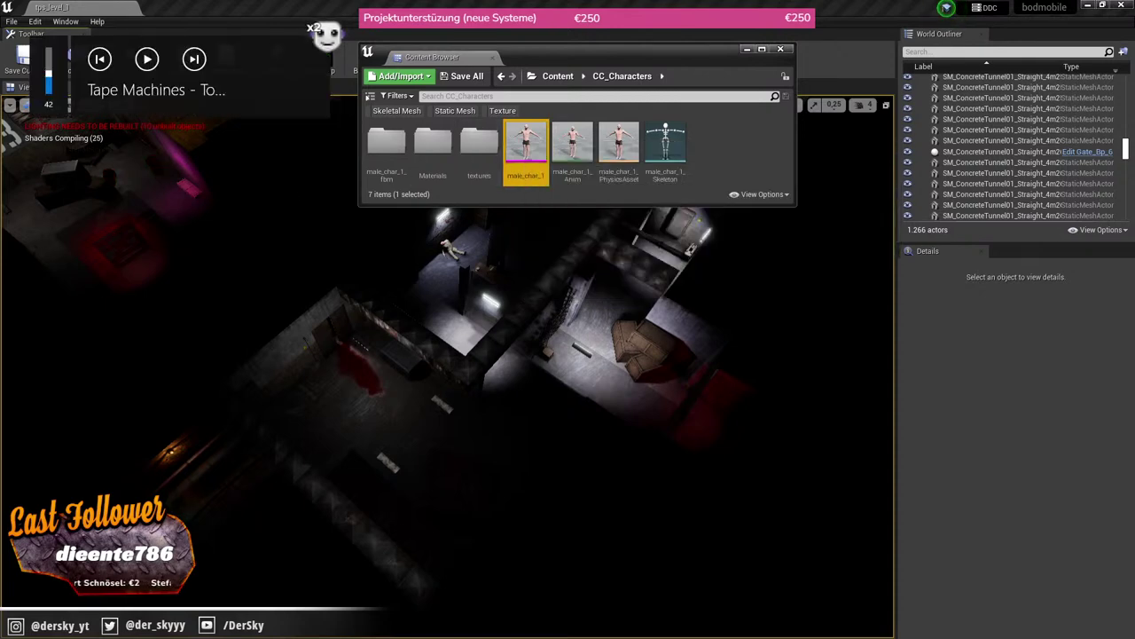
key(XF86AudioPlay)
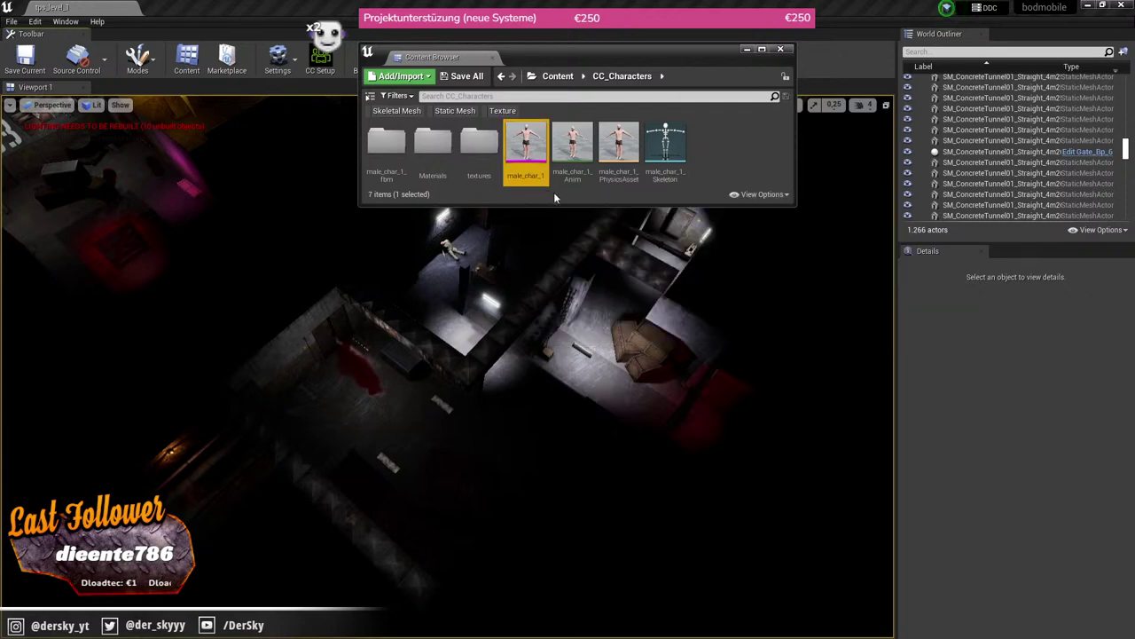
Step: Force delete the four male_char_1 assets from CC_Characters
drag(528, 201, 648, 154)
right_click(648, 154)
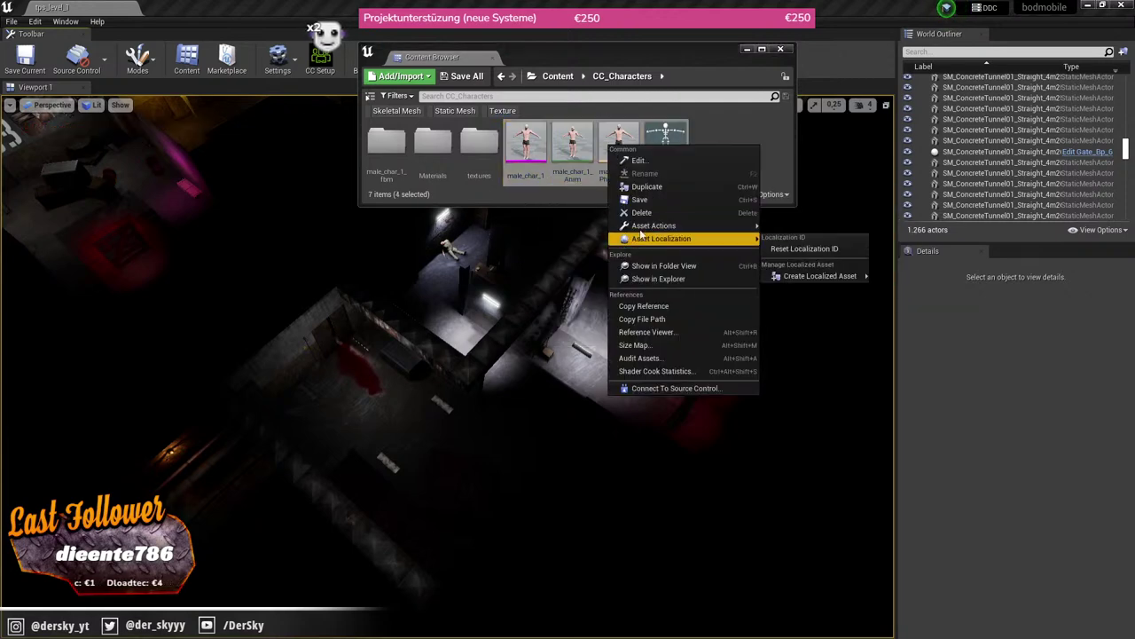
key(Delete)
click(464, 515)
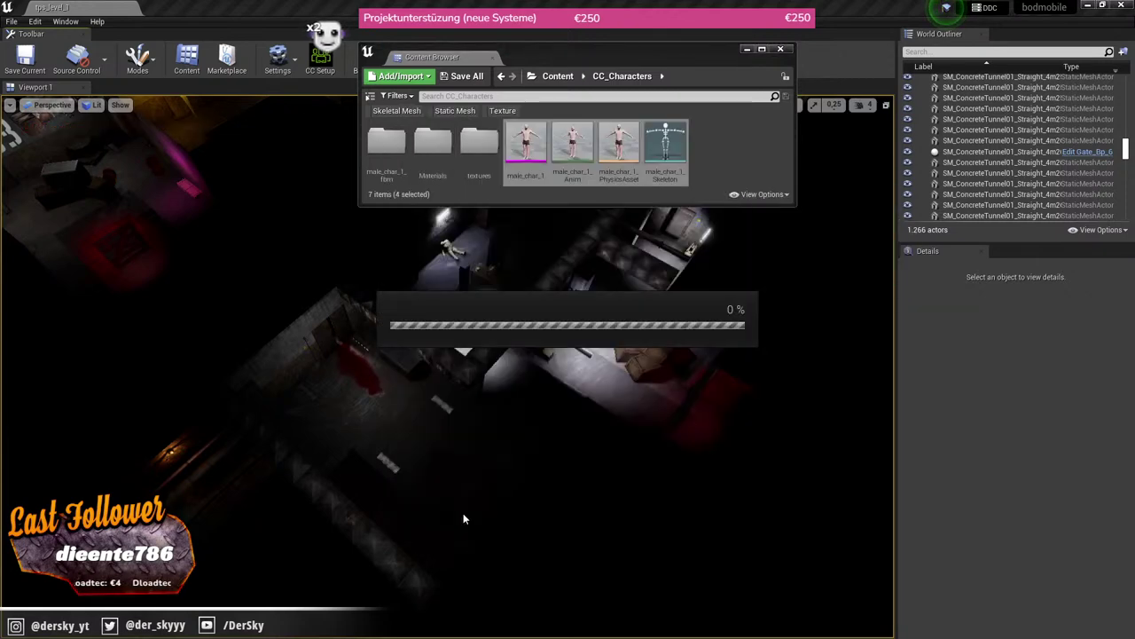
Step: Start importing the male_char_1 FBX through Add/Import > Import
key(alt+Tab)
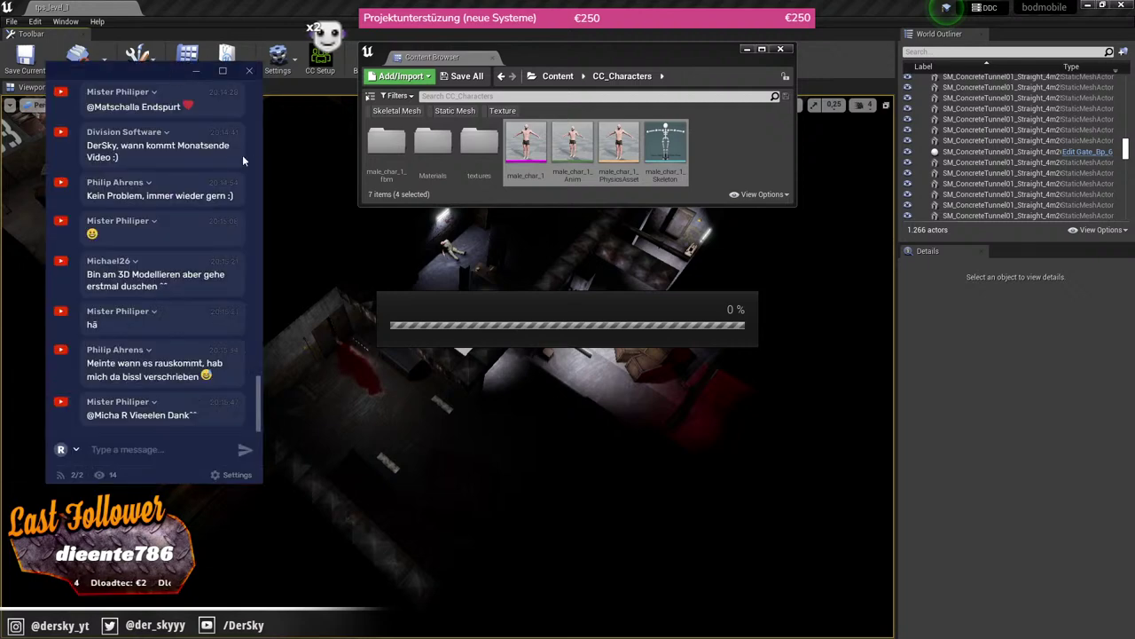
scroll(229, 155, up, 1)
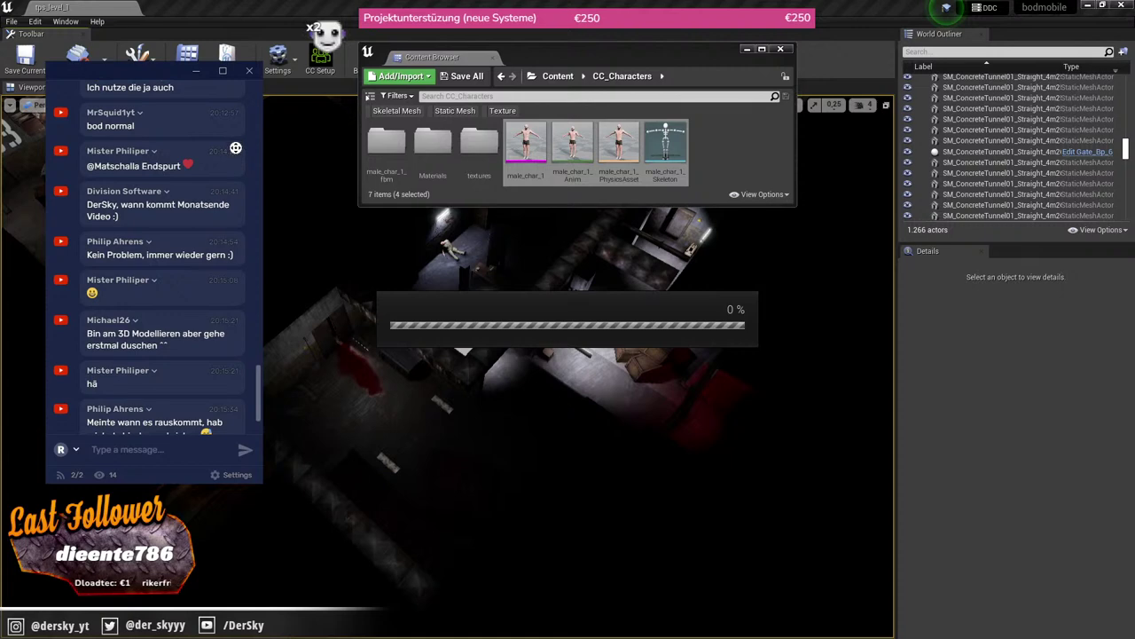
scroll(232, 107, up, 1)
scroll(232, 107, up, 2)
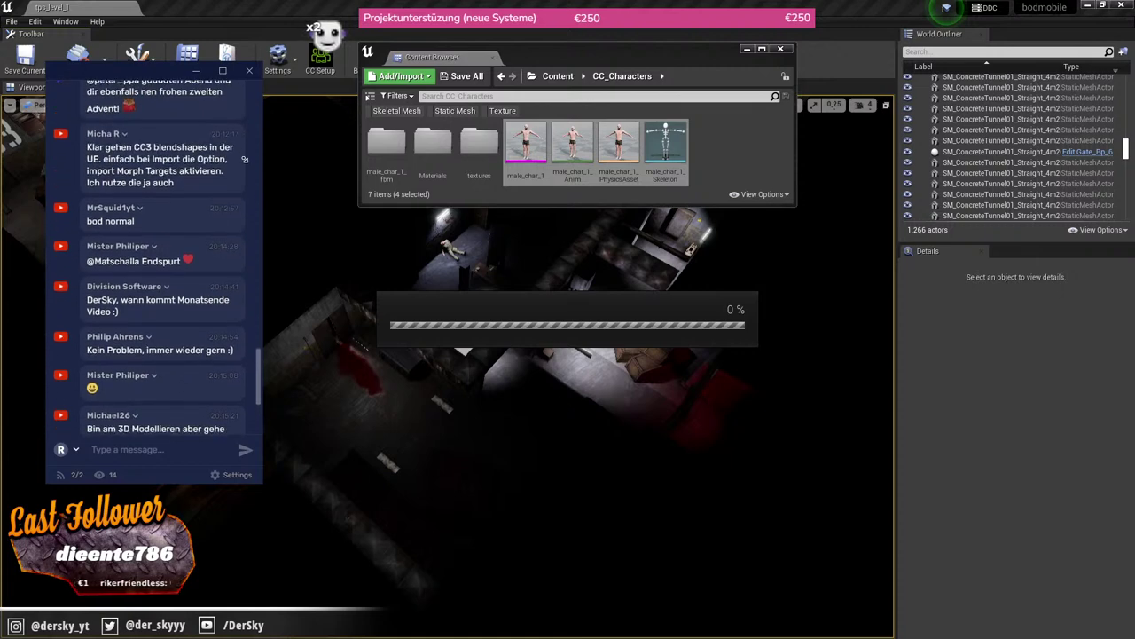
scroll(243, 159, down, 2)
scroll(244, 158, down, 2)
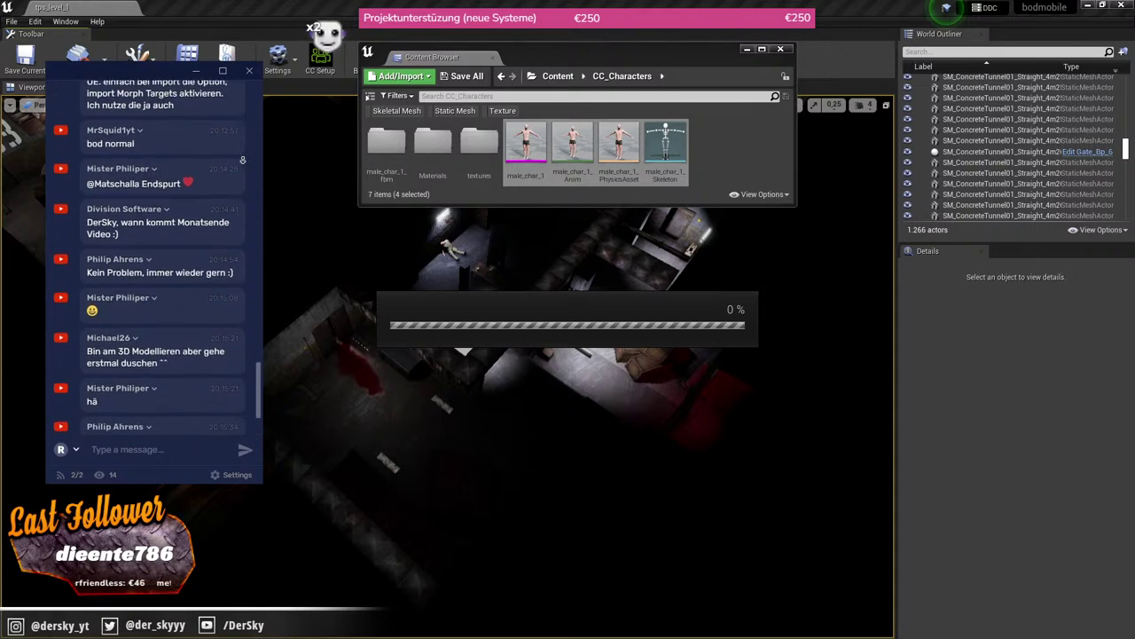
scroll(242, 160, down, 1)
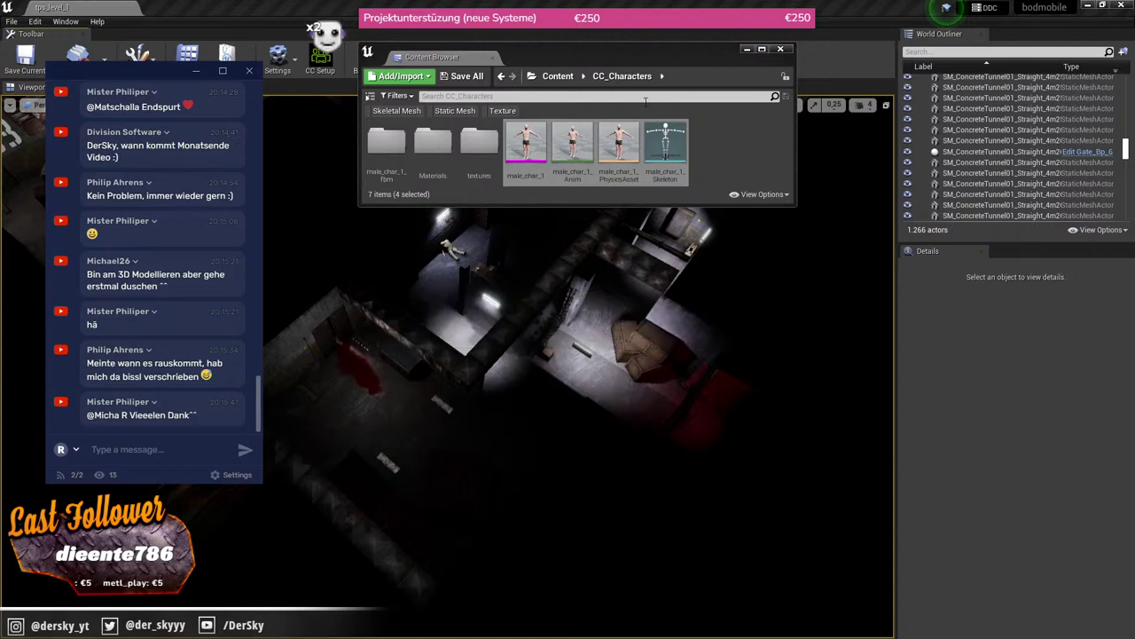
click(401, 76)
click(494, 138)
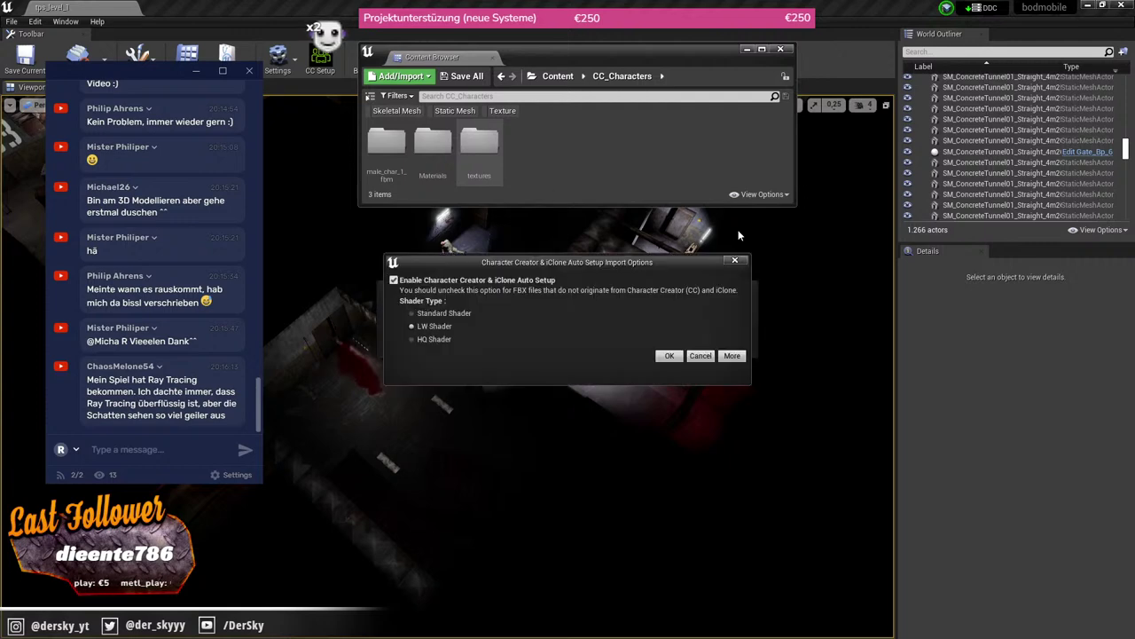
Step: Accept auto-setup with the LW shader, enable Import Morph Targets, and choose Import All
click(670, 356)
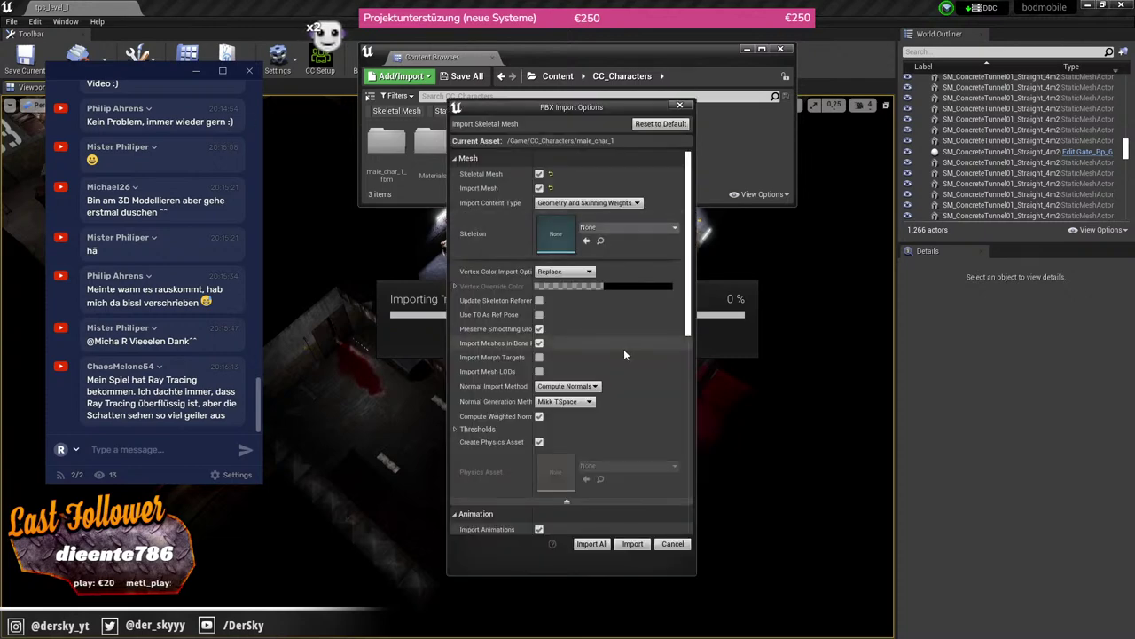
scroll(583, 307, down, 3)
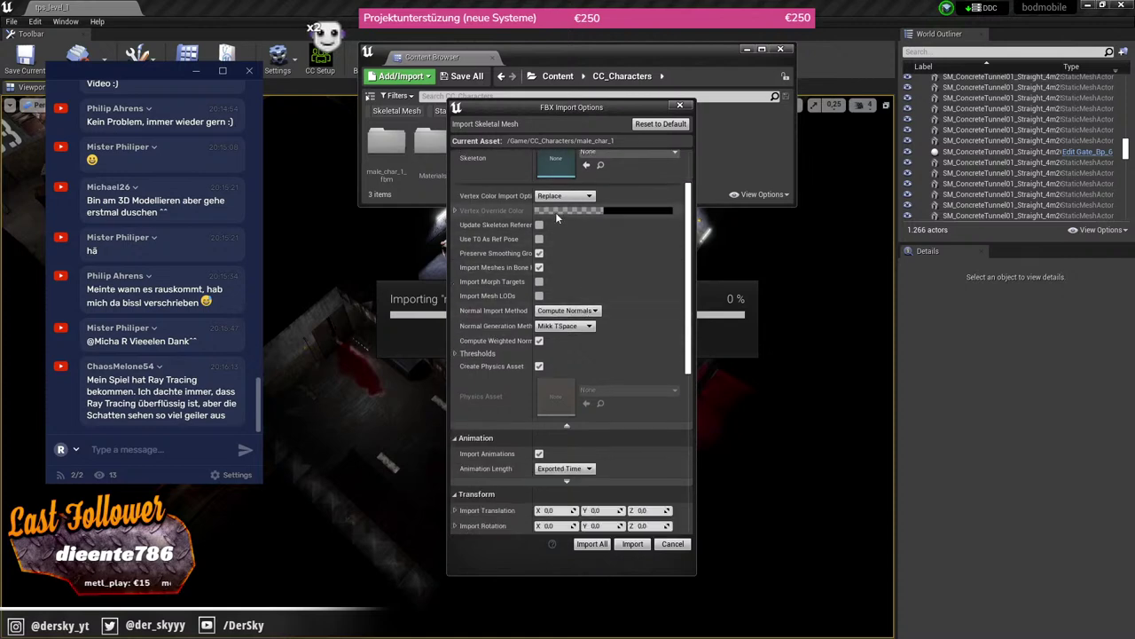
click(539, 282)
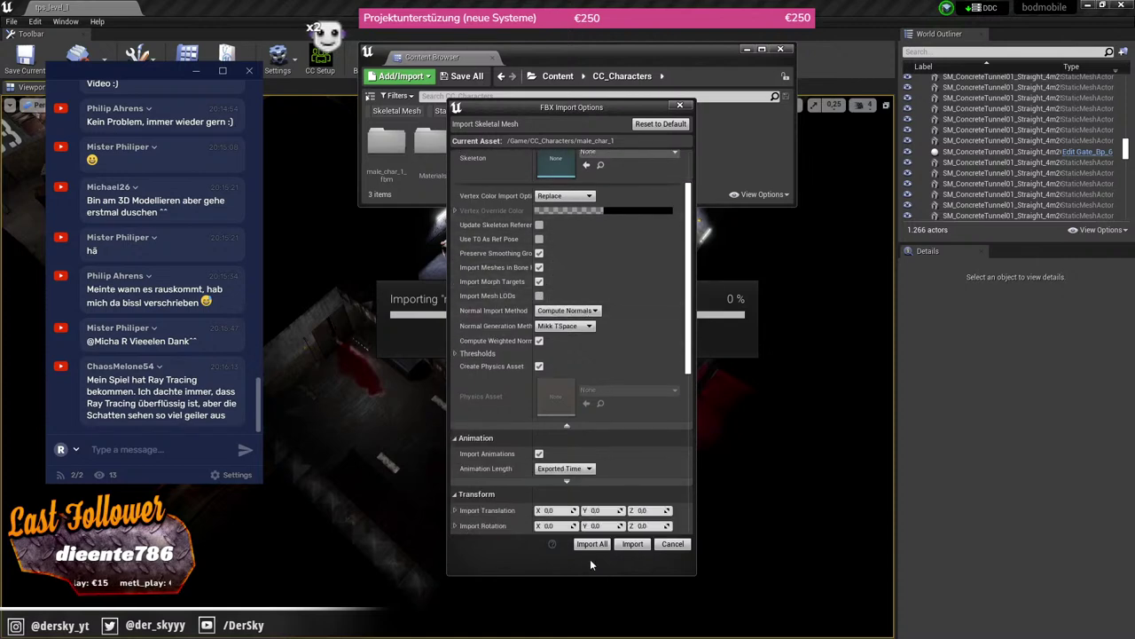
click(632, 544)
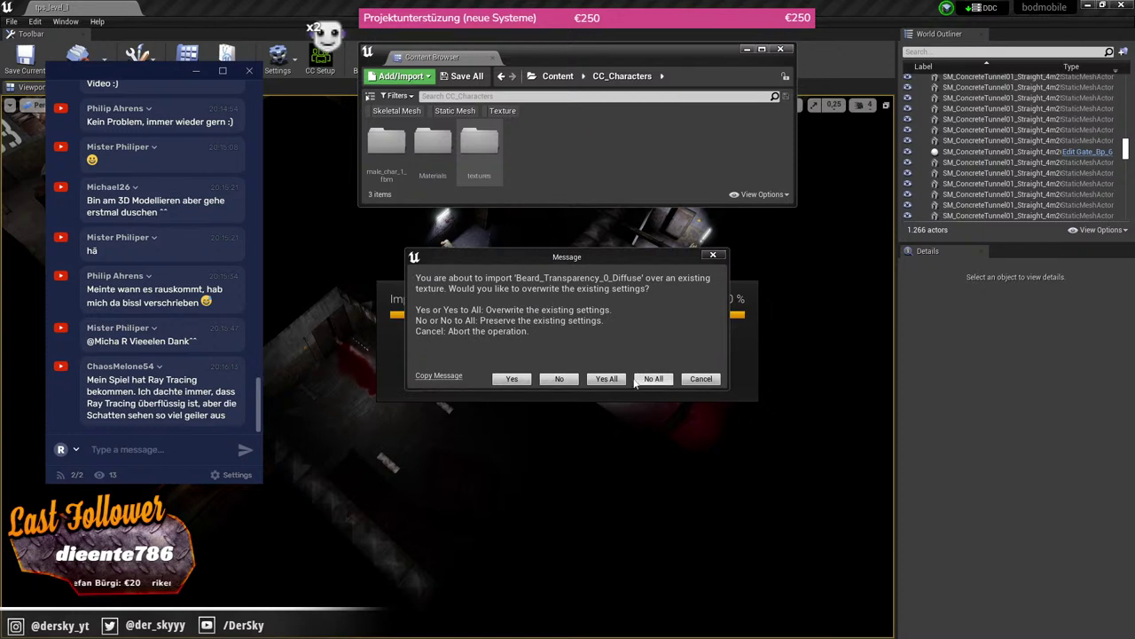
Step: Overwrite the beard texture settings for all textures, then open the FBX Import bind-pose warnings
click(606, 379)
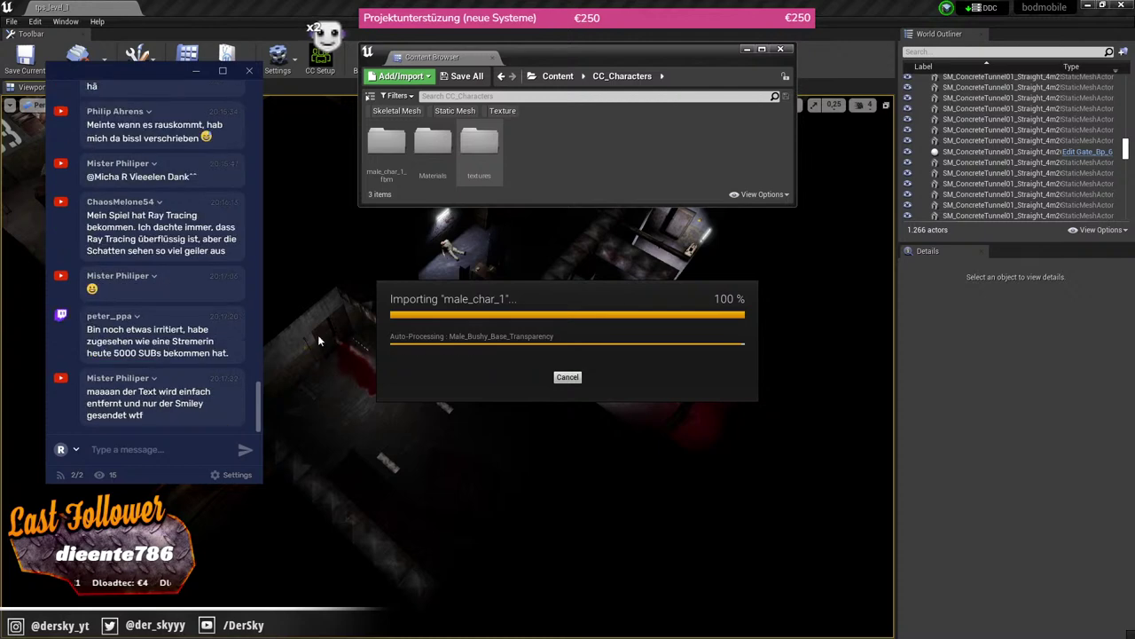
click(616, 258)
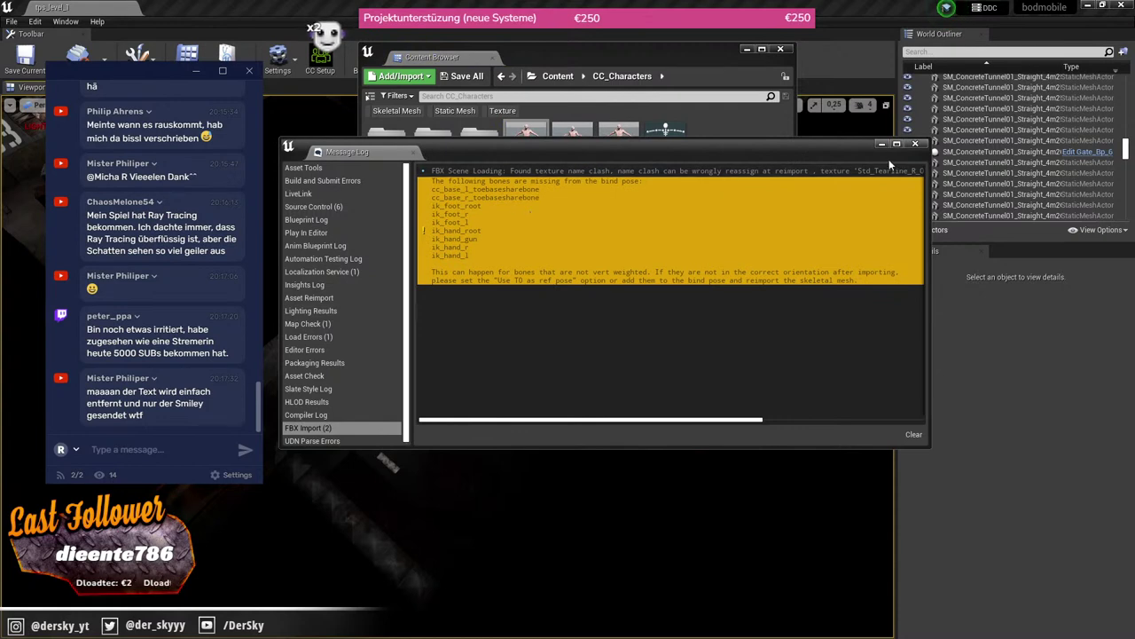
Step: Close the warnings log and open male_char_1 in the mesh editor, framing the character front-on
click(916, 143)
double_click(541, 154)
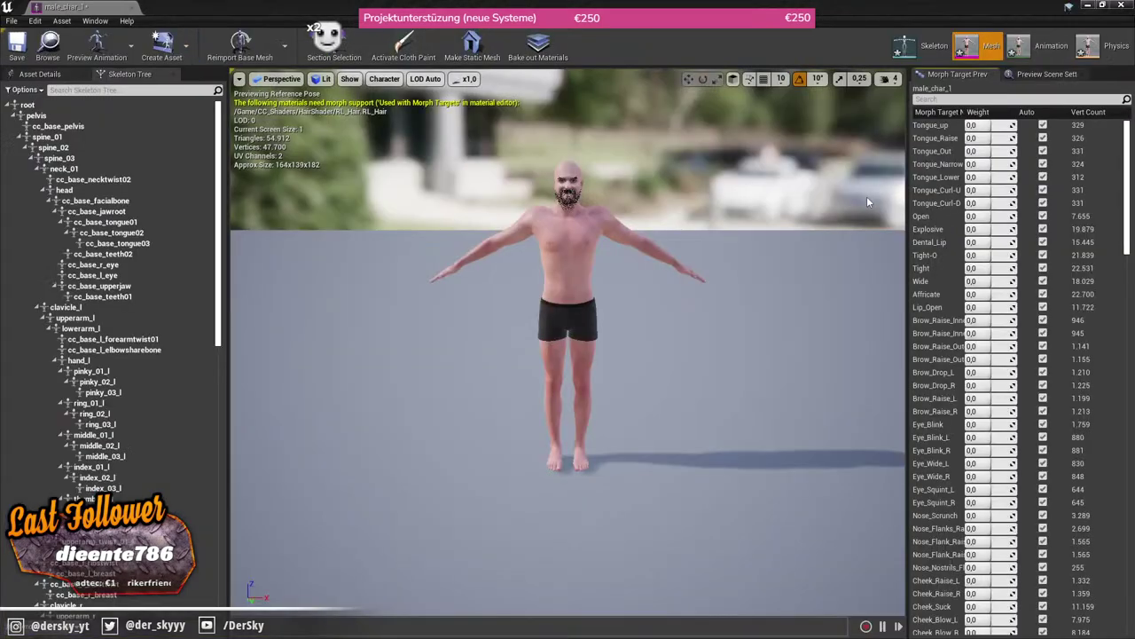
drag(866, 196, 851, 231)
scroll(568, 342, up, 5)
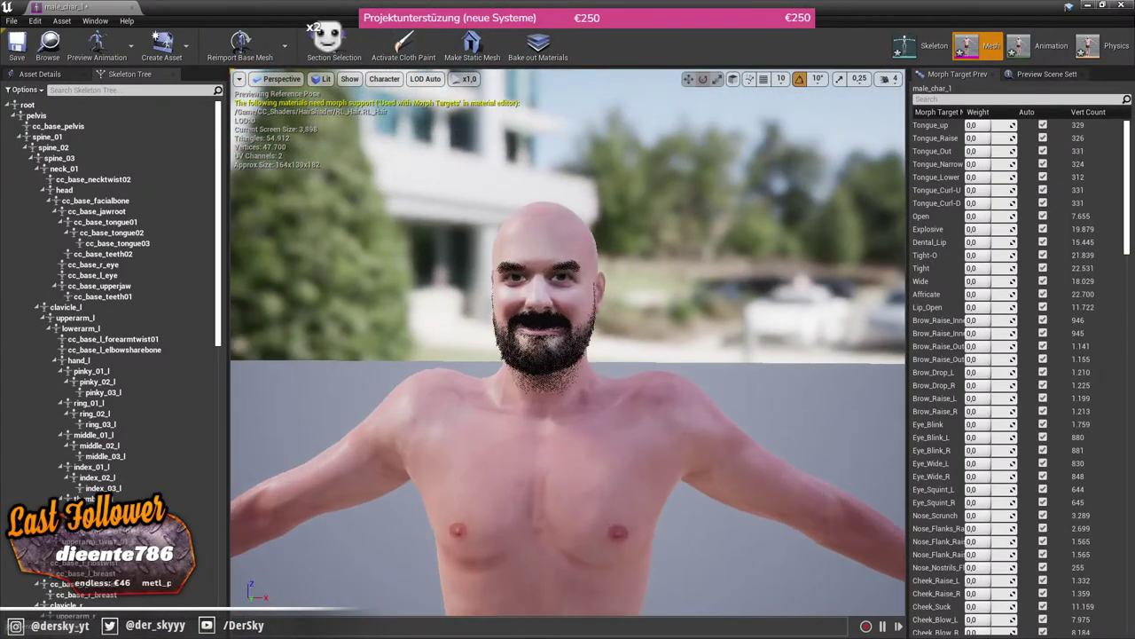
scroll(567, 342, up, 5)
scroll(567, 341, down, 4)
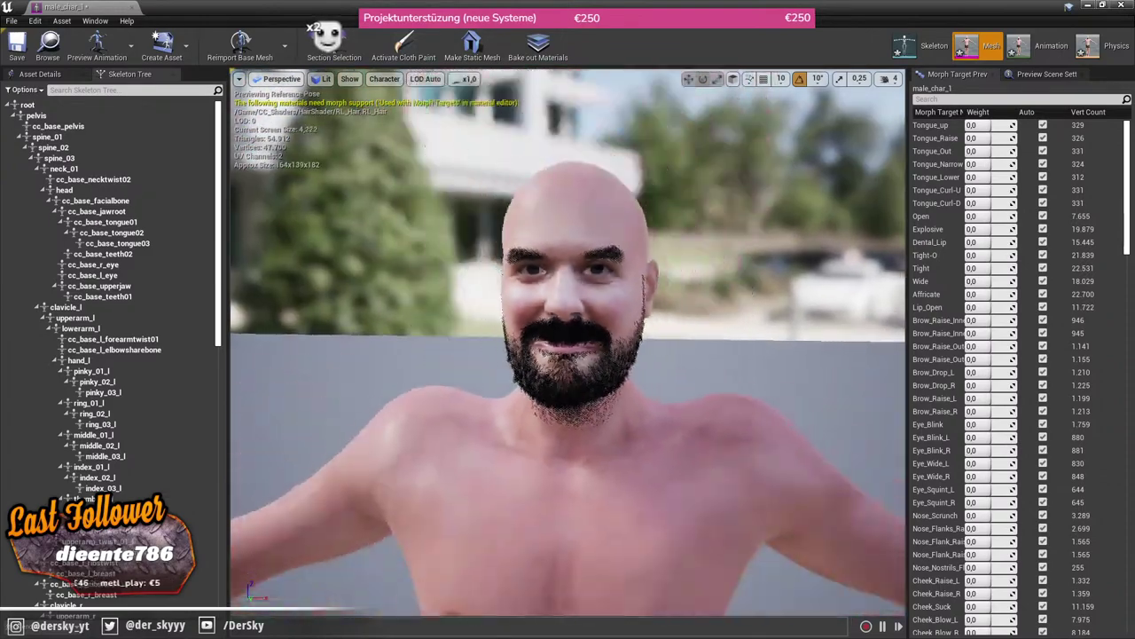
scroll(567, 341, down, 2)
scroll(568, 341, up, 2)
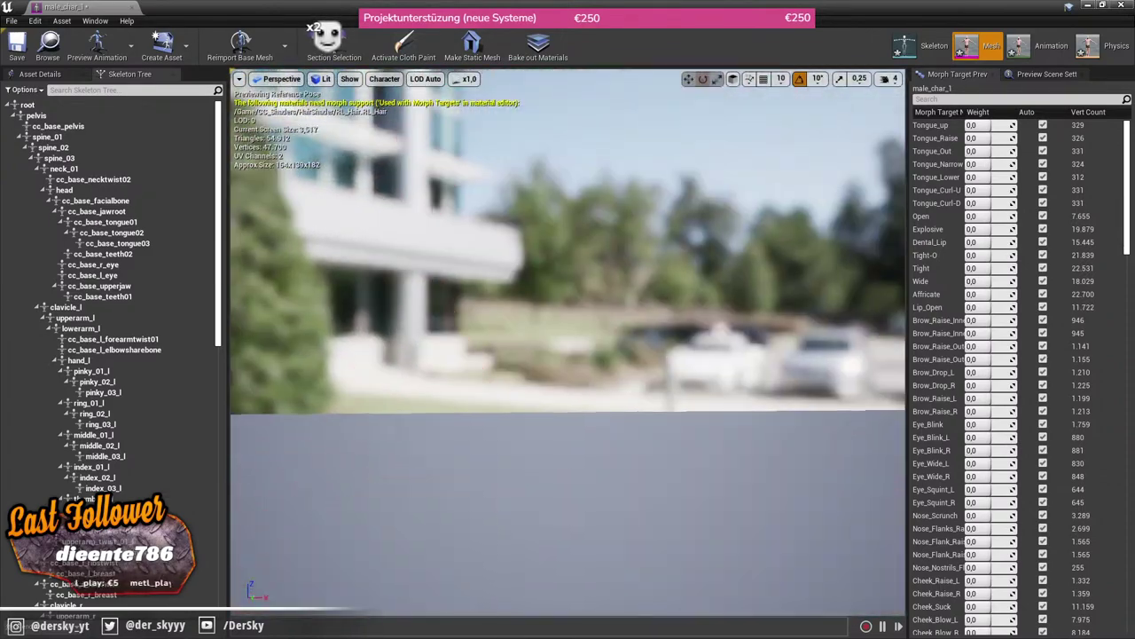
scroll(568, 342, up, 3)
drag(567, 342, 594, 355)
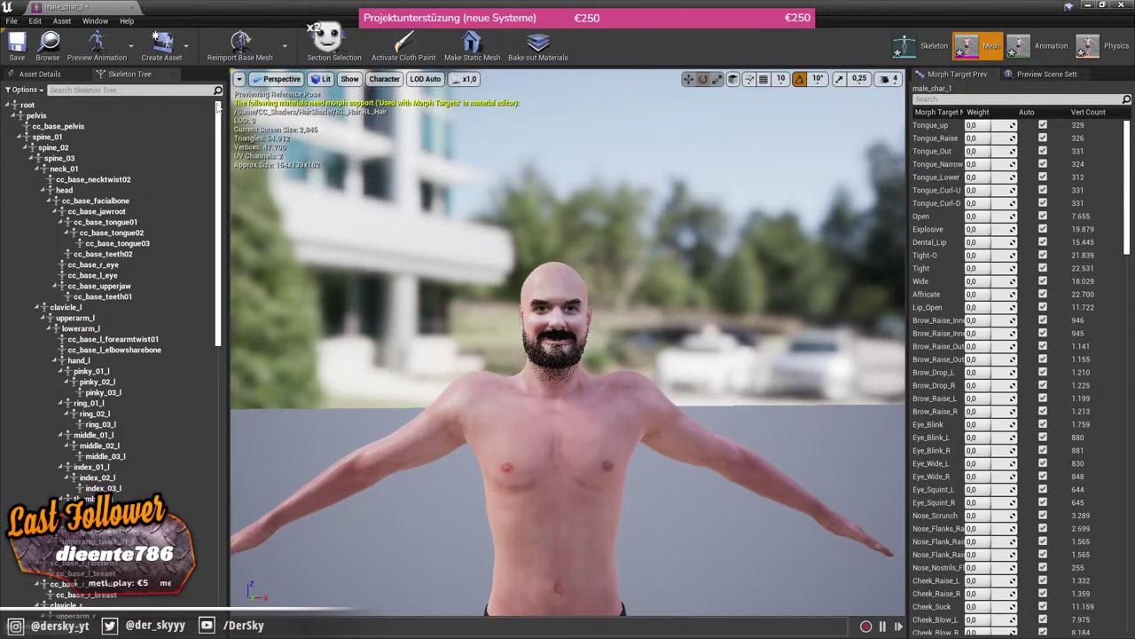
Step: Adjust the preview camera to a front face-and-shoulders view of the bearded character
click(238, 79)
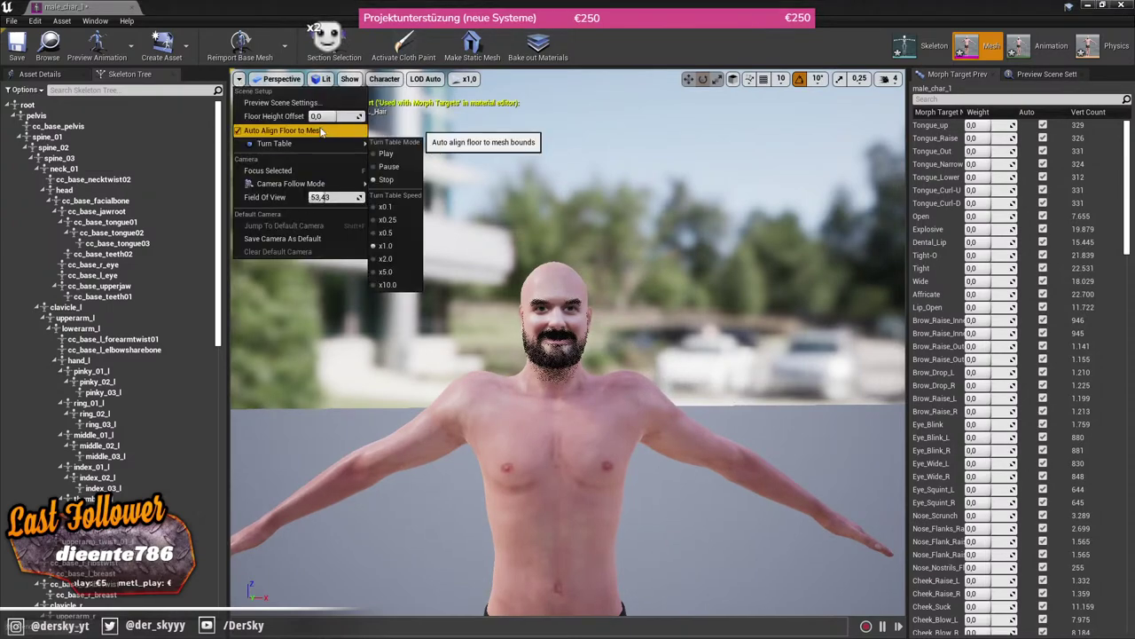
scroll(568, 342, up, 2)
scroll(567, 341, up, 2)
scroll(568, 342, up, 3)
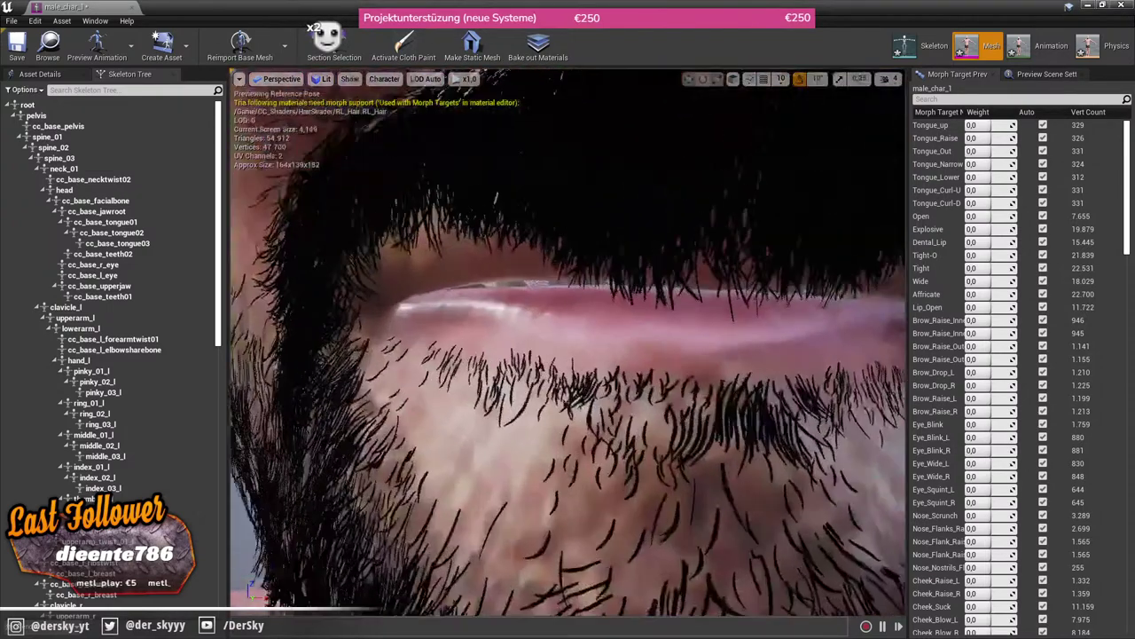
scroll(568, 341, down, 2)
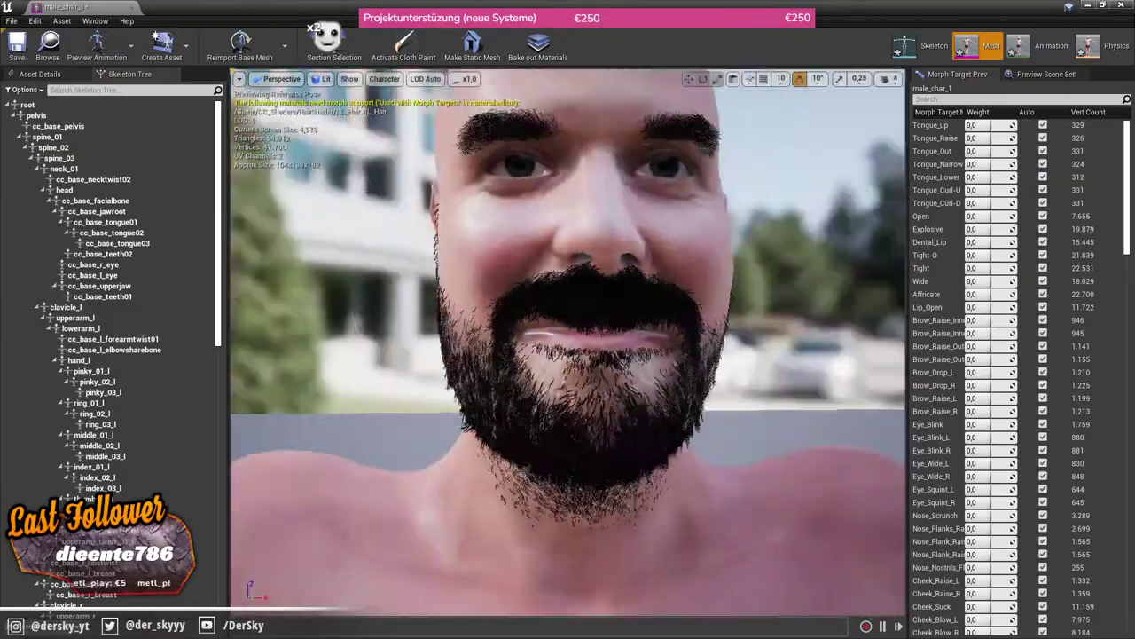
scroll(567, 342, up, 1)
scroll(568, 341, up, 3)
scroll(568, 342, down, 3)
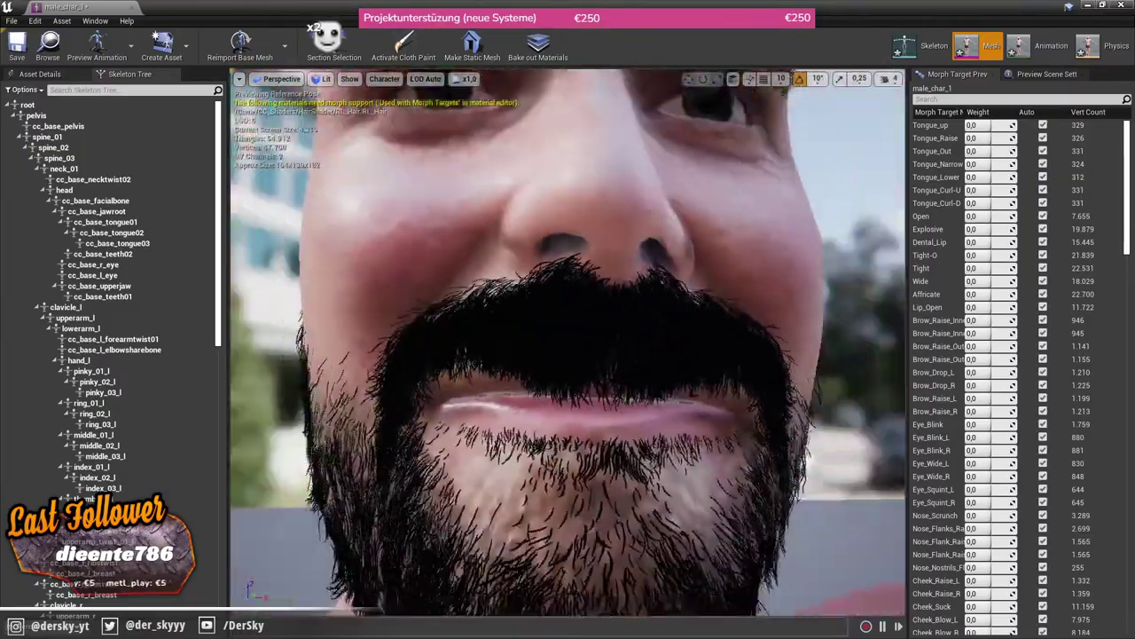
scroll(567, 342, up, 3)
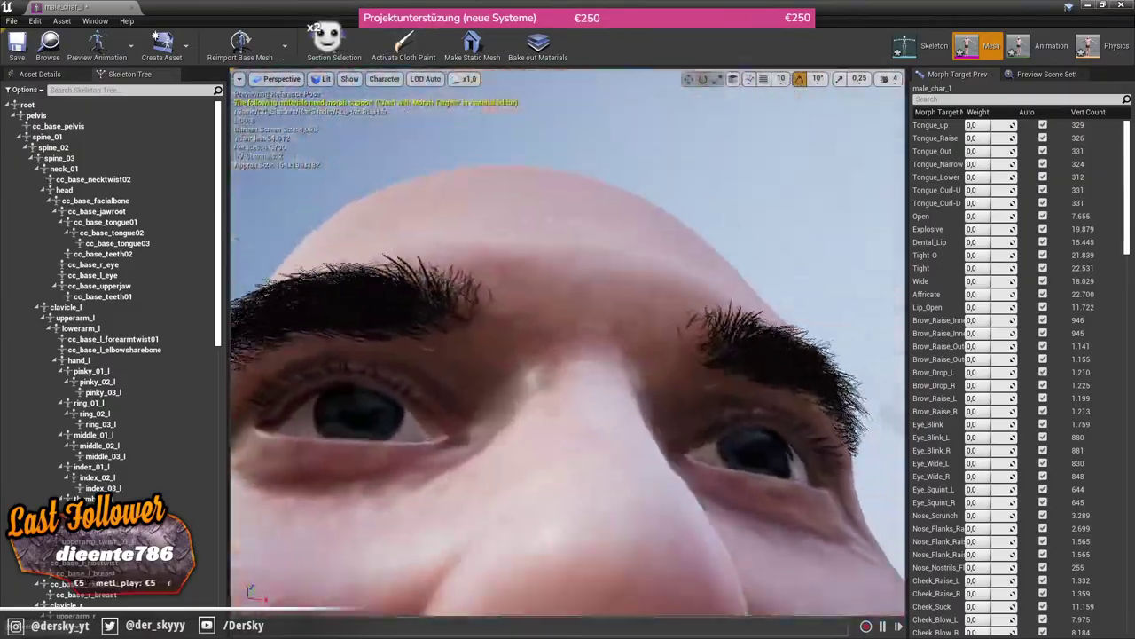
scroll(568, 342, down, 2)
scroll(568, 341, up, 3)
scroll(567, 341, down, 3)
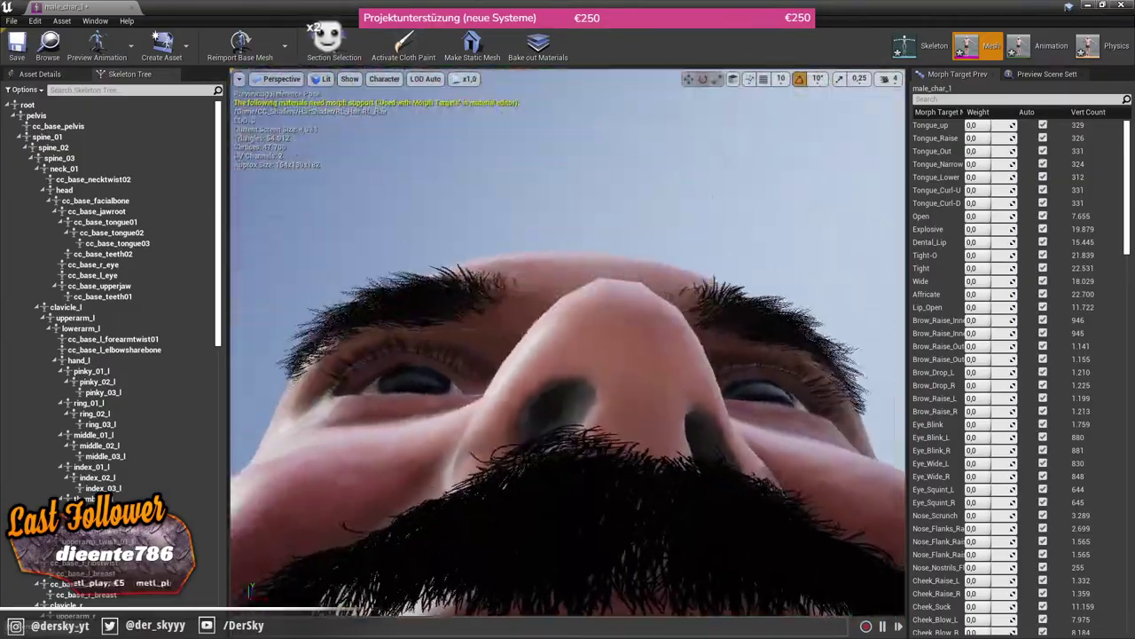
scroll(568, 342, up, 4)
scroll(568, 342, down, 2)
scroll(567, 342, down, 2)
scroll(568, 342, down, 1)
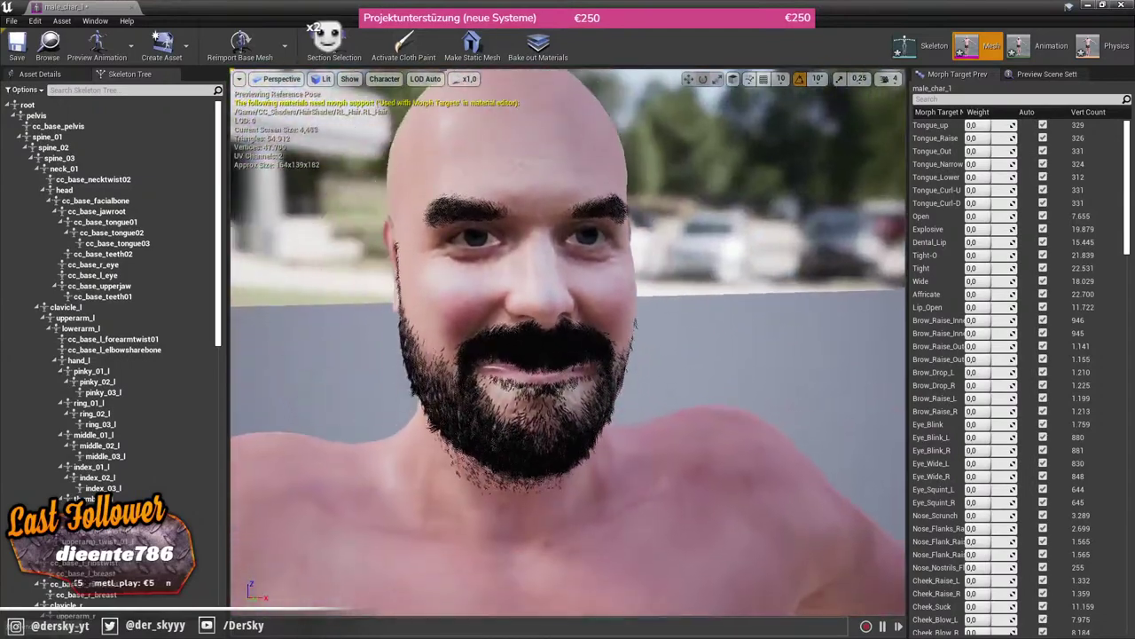
scroll(567, 342, down, 2)
scroll(568, 341, up, 3)
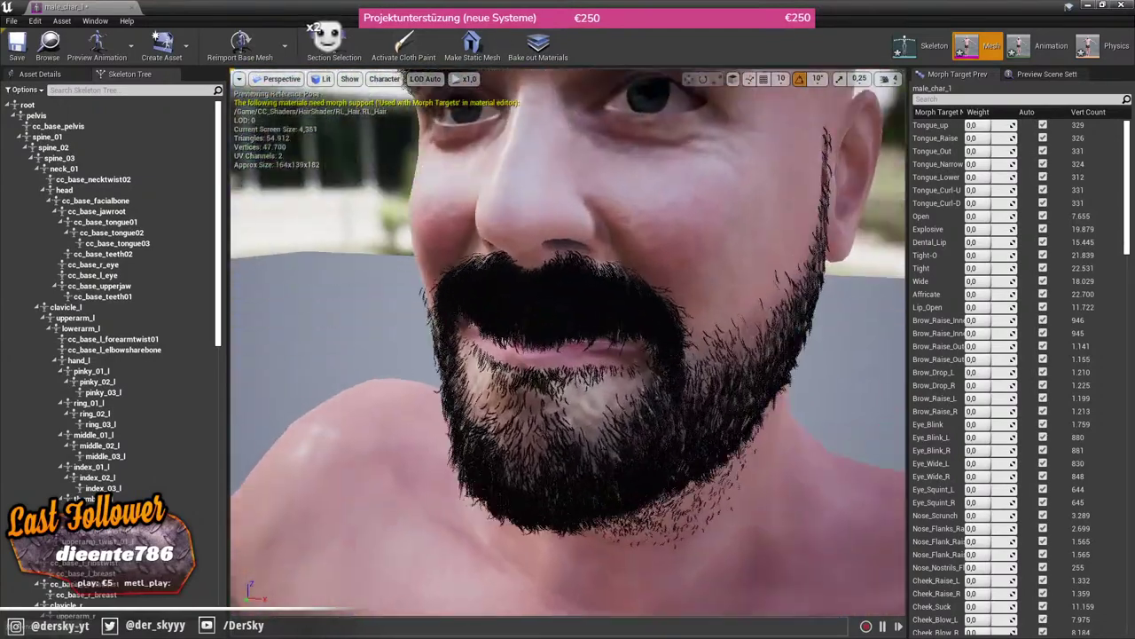
scroll(567, 341, up, 2)
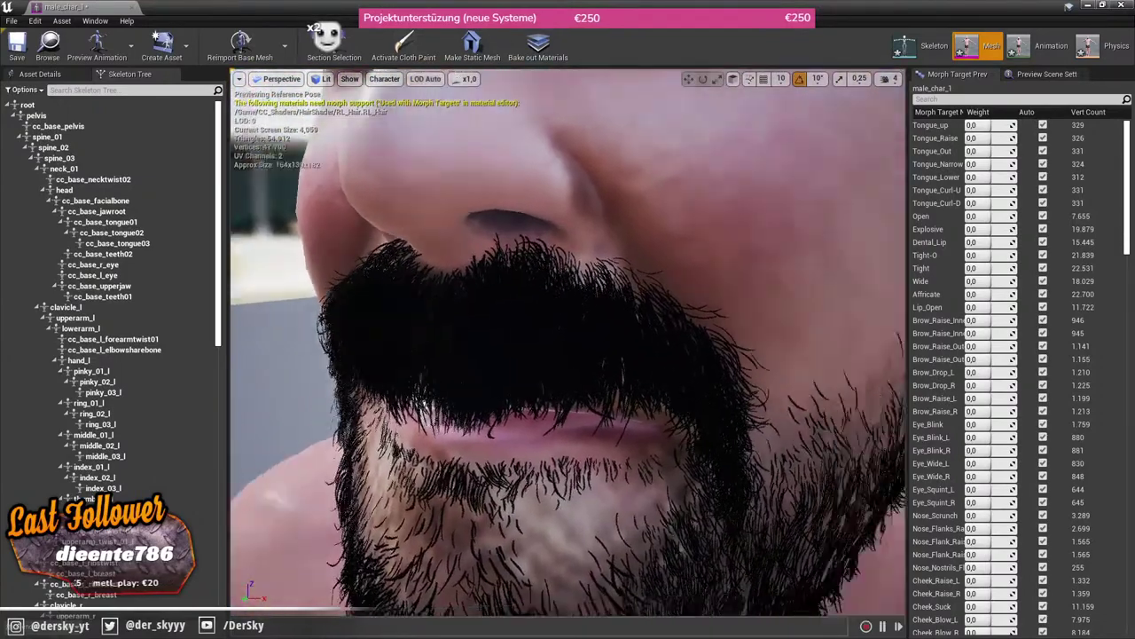
drag(568, 342, 461, 341)
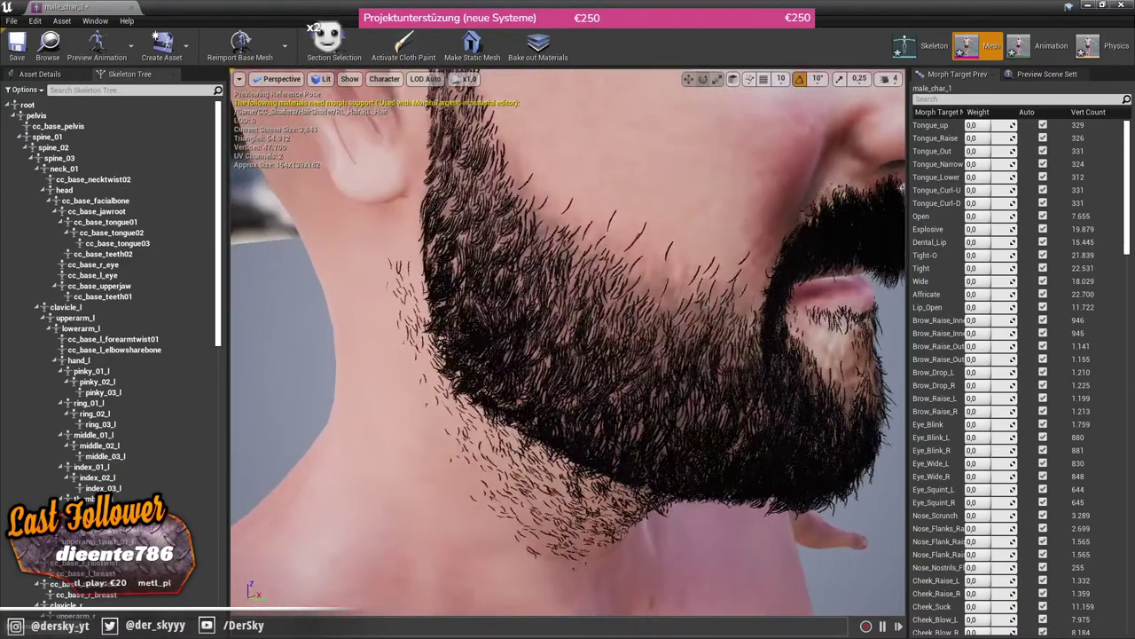
drag(568, 342, 674, 342)
scroll(567, 342, down, 2)
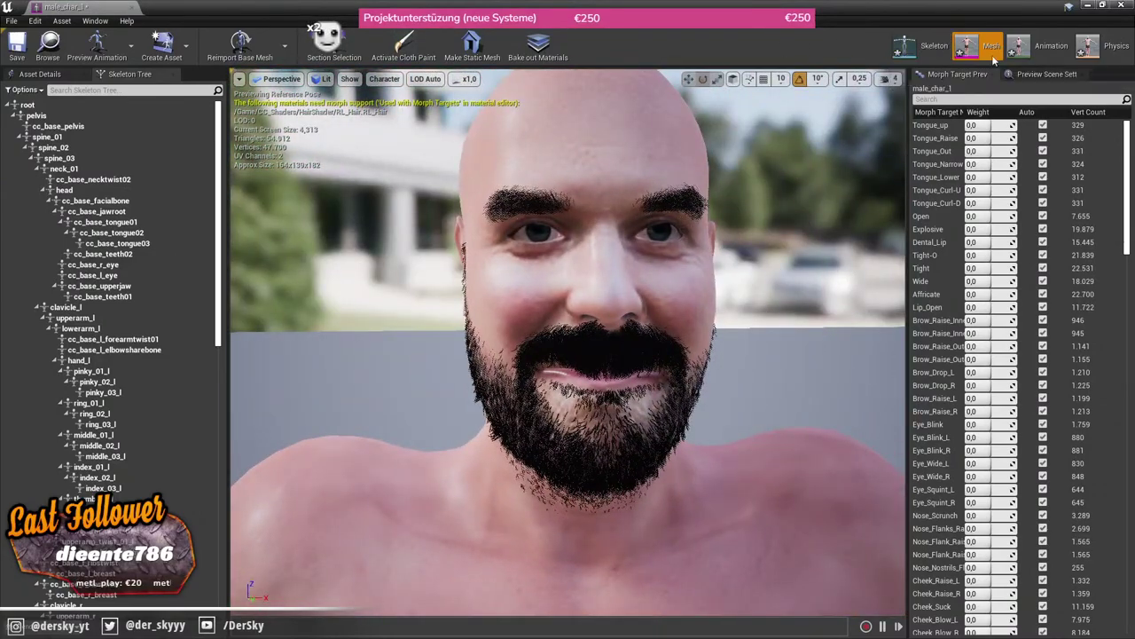
Step: Drag the Wide morph target weight to full strength in Morph Target Preview
click(1033, 75)
click(957, 73)
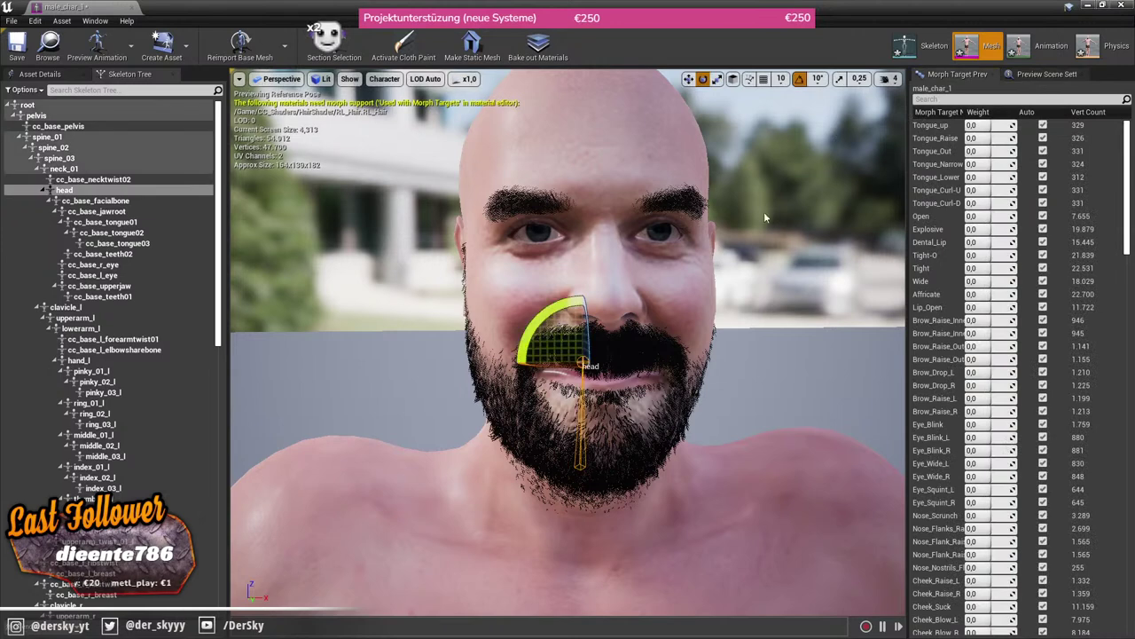
drag(989, 281, 1029, 280)
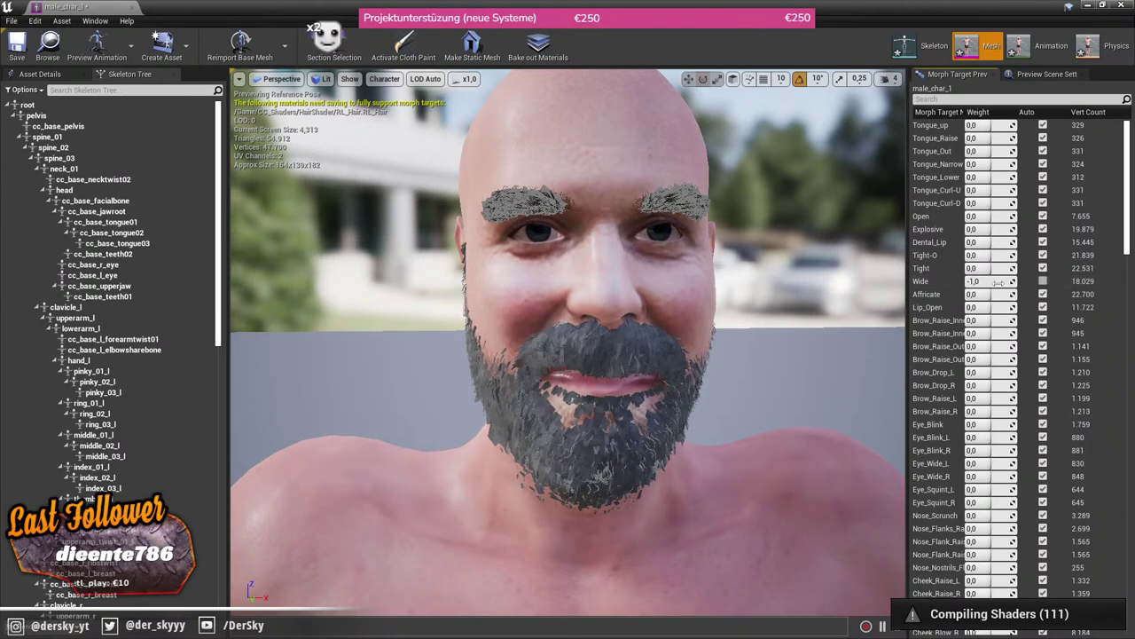
Step: Undo the Wide weight, then try Open at 0.9 and undo it too
key(ctrl+z)
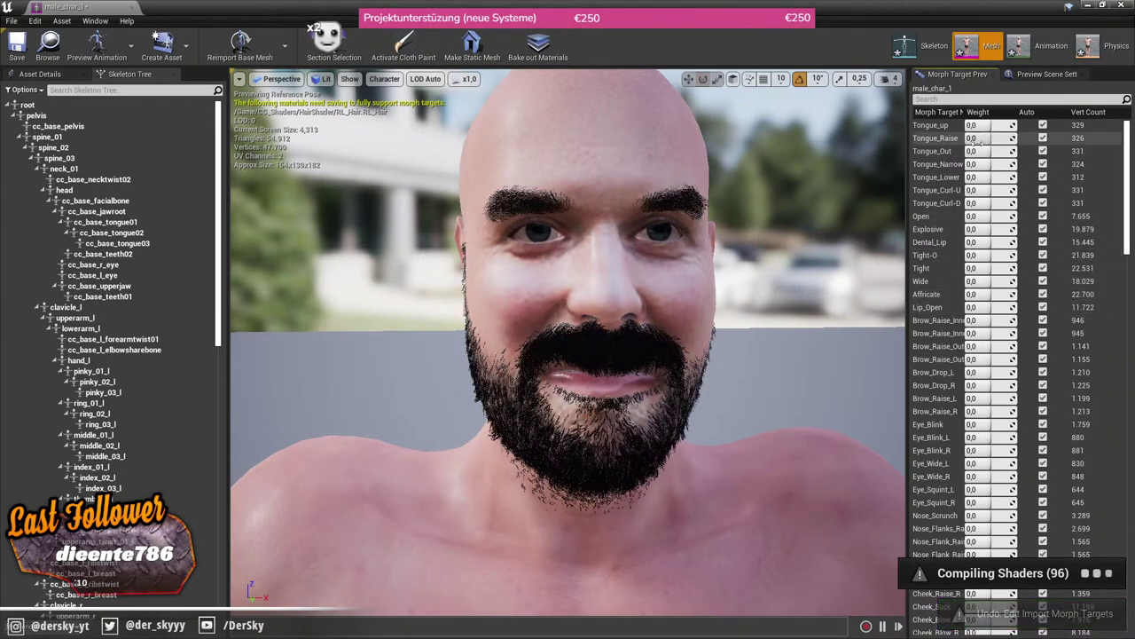
drag(1012, 217, 1020, 216)
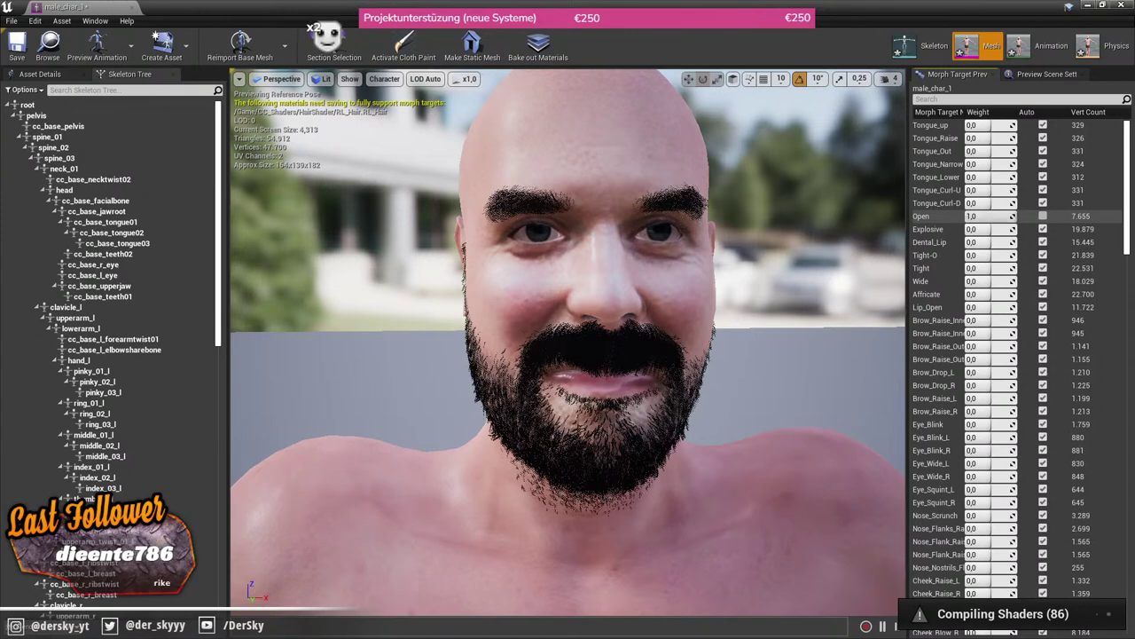
key(ctrl+z)
Step: Change the TL Inner Lower morph target weight
scroll(975, 204, down, 2)
scroll(971, 231, down, 4)
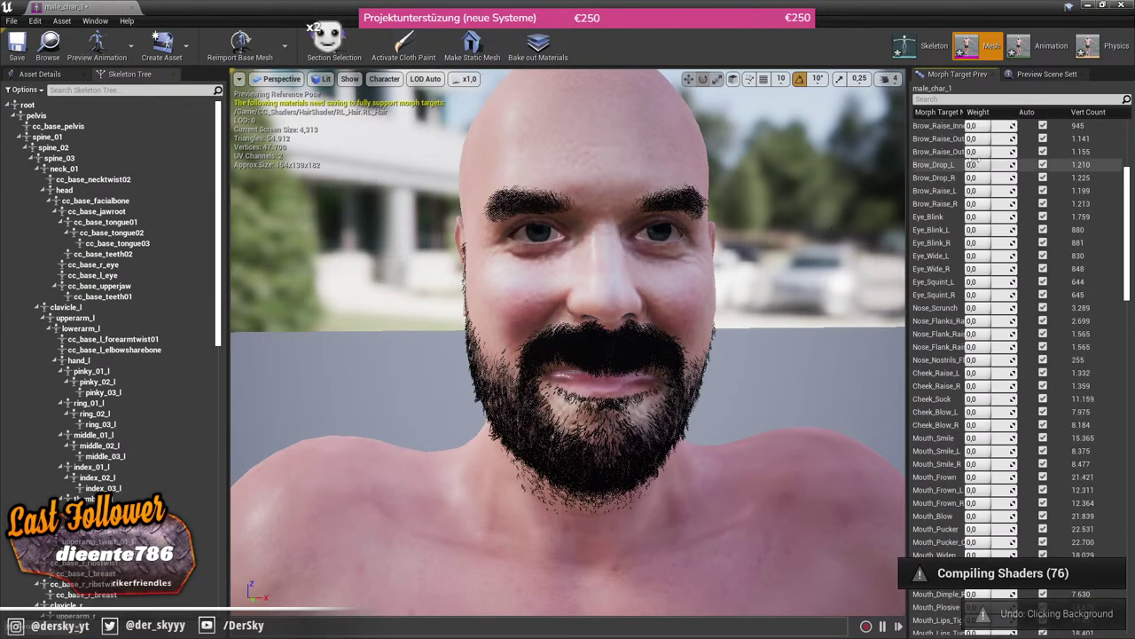
scroll(966, 258, down, 2)
scroll(963, 285, down, 2)
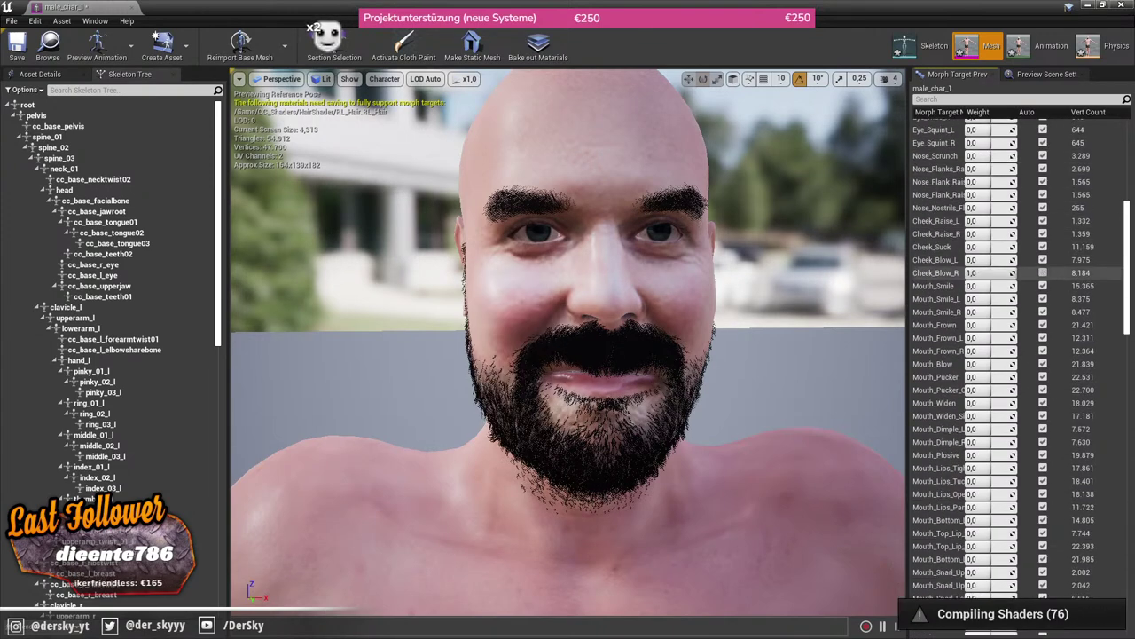
scroll(980, 269, down, 5)
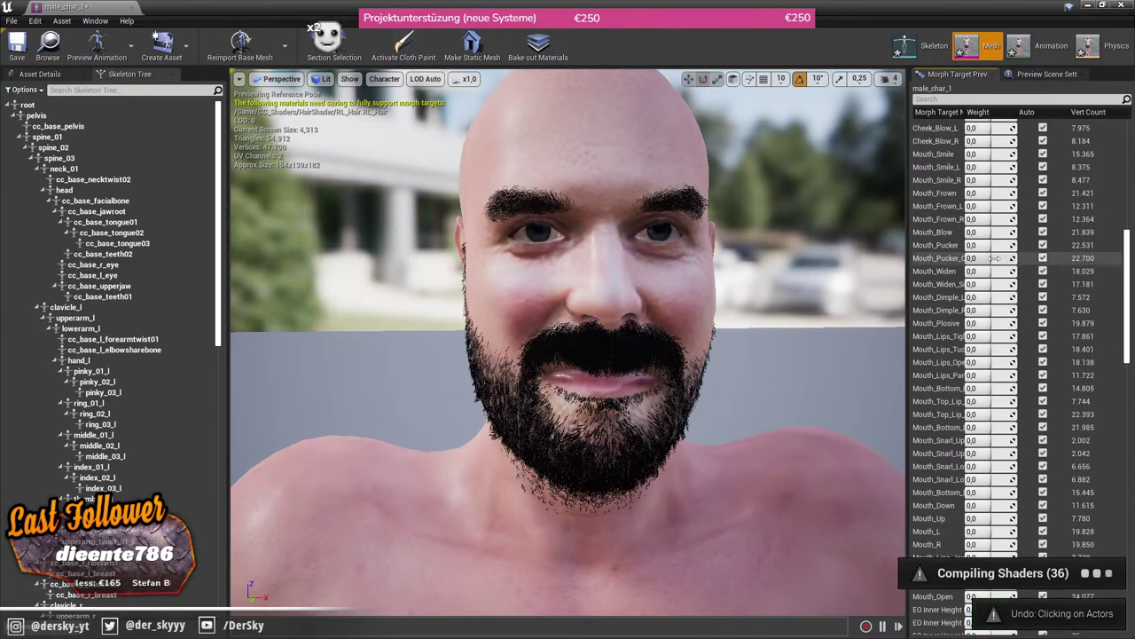
scroll(984, 265, down, 5)
scroll(989, 260, down, 5)
scroll(994, 256, down, 5)
scroll(994, 256, down, 5)
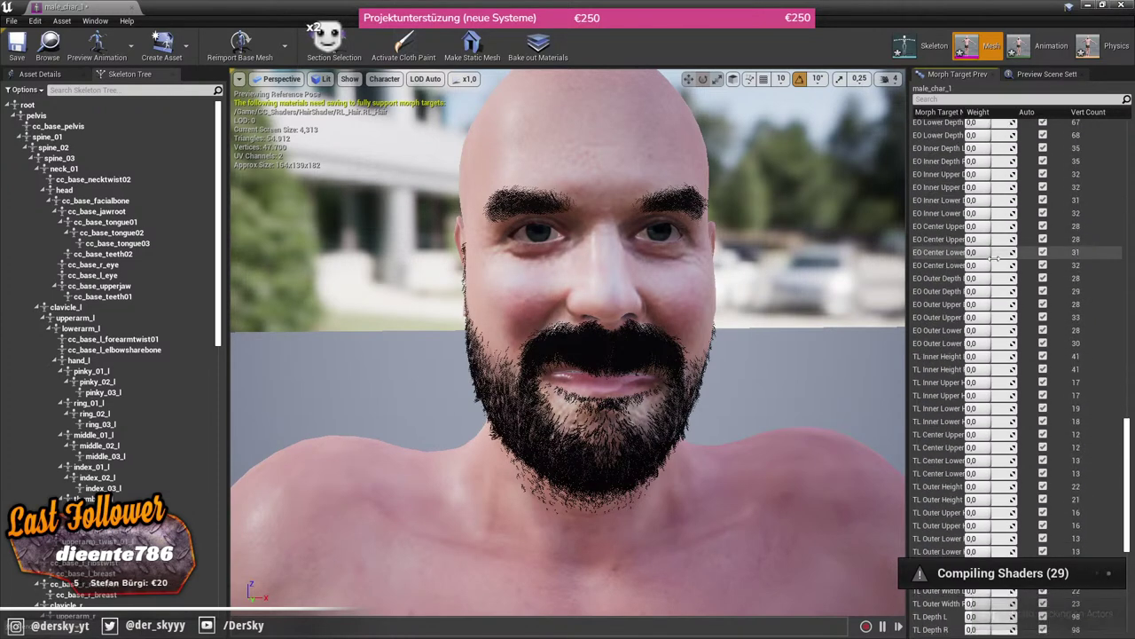
scroll(1000, 337, down, 5)
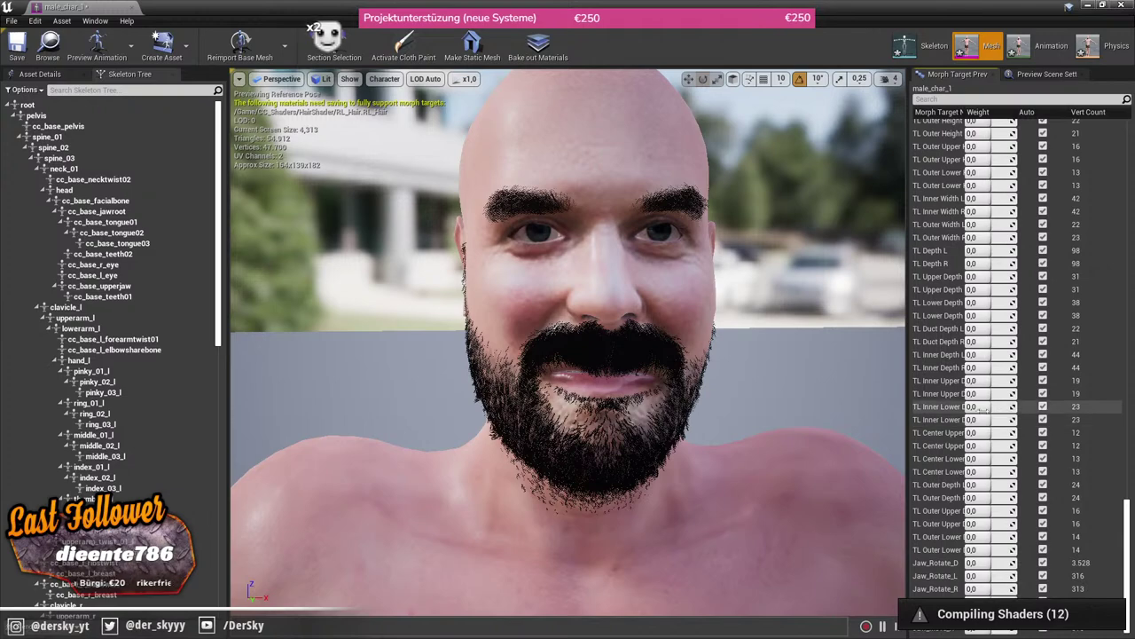
mouse_move(993, 406)
mouse_down()
mouse_move(1029, 406)
mouse_move(918, 396)
mouse_up()
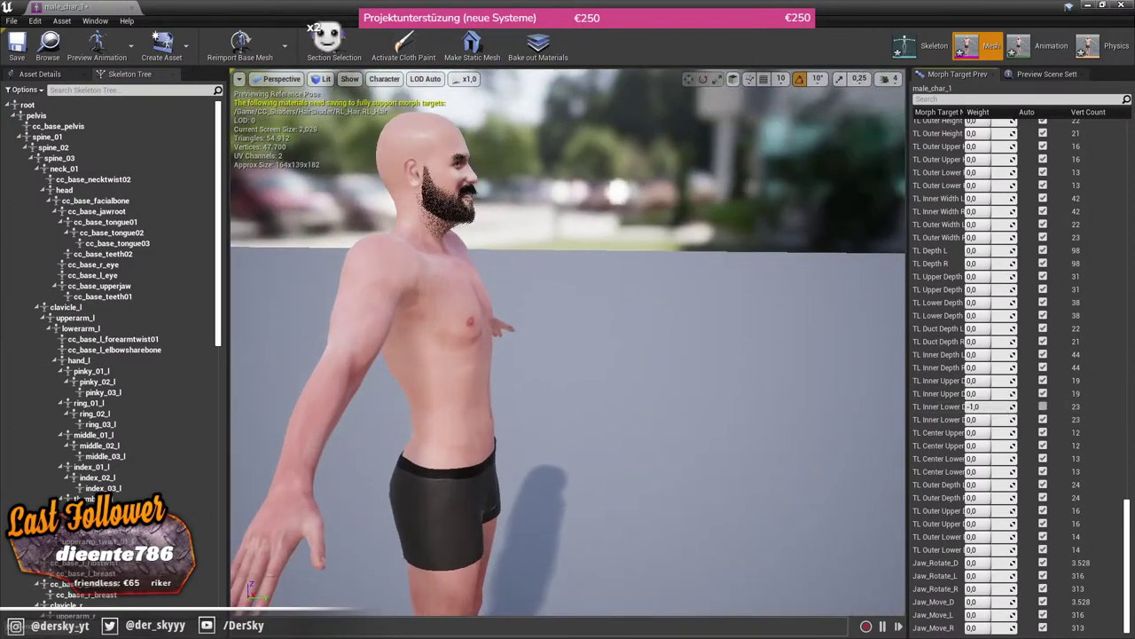
Step: Frame the face and set Jaw_Rotate_D to 0.34, Jaw_Move_D to -1.0, TL Outer Upper to -0.9
mouse_move(556, 374)
mouse_down()
mouse_move(710, 377)
mouse_move(709, 292)
mouse_up()
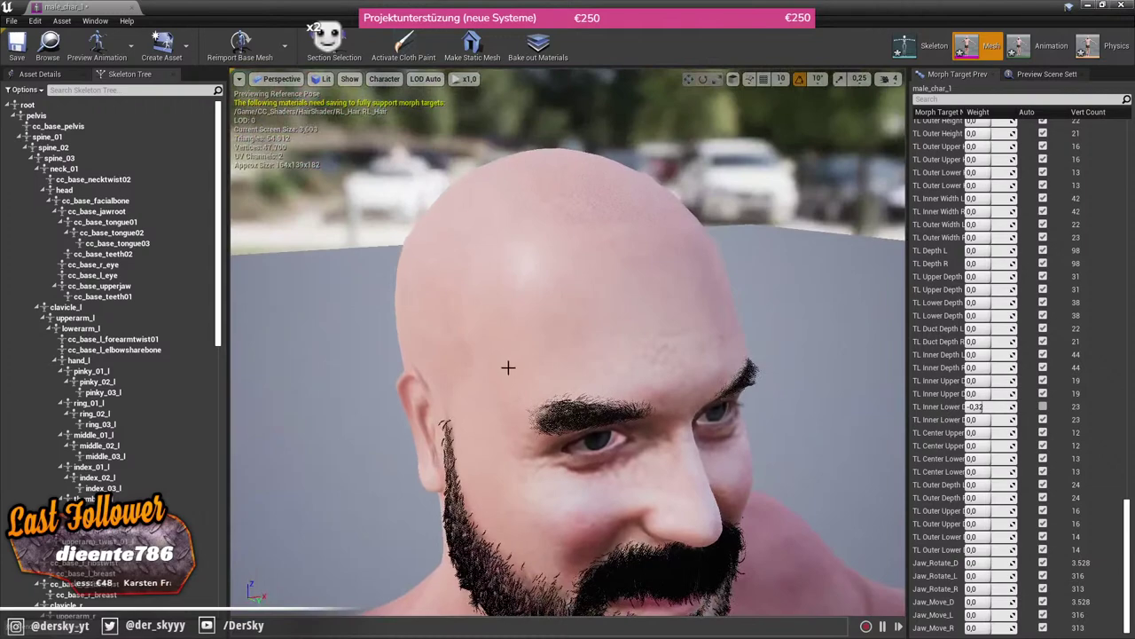
mouse_move(506, 367)
mouse_down()
mouse_move(506, 462)
mouse_move(523, 373)
mouse_up()
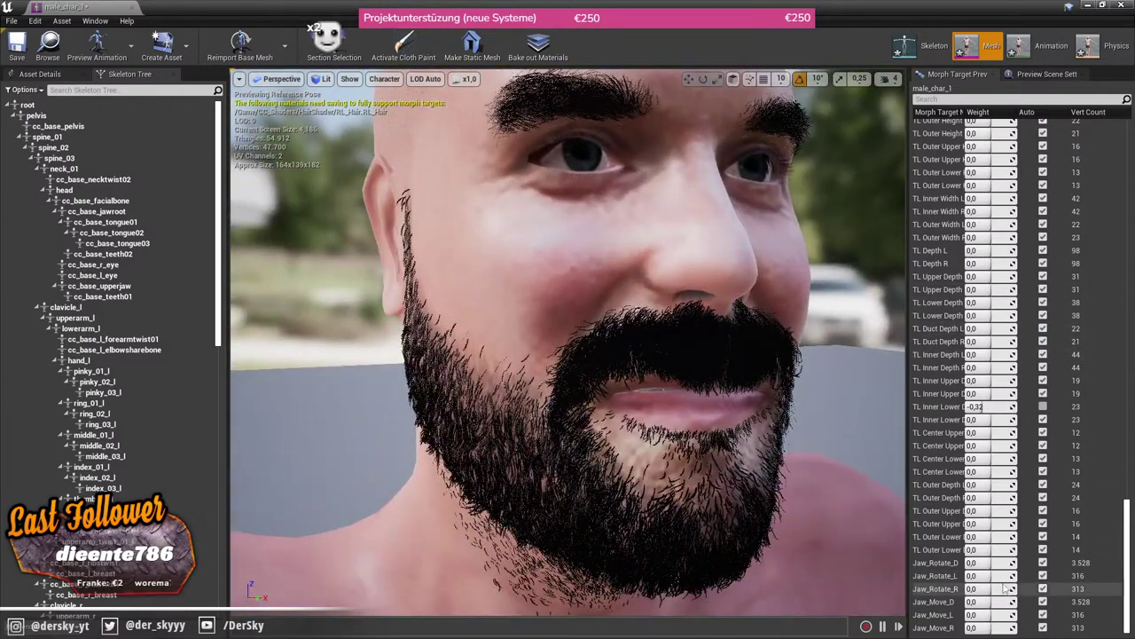
mouse_move(992, 562)
mouse_down()
mouse_move(958, 563)
mouse_move(986, 562)
mouse_move(958, 601)
mouse_up()
drag(692, 487, 692, 567)
drag(976, 523, 979, 523)
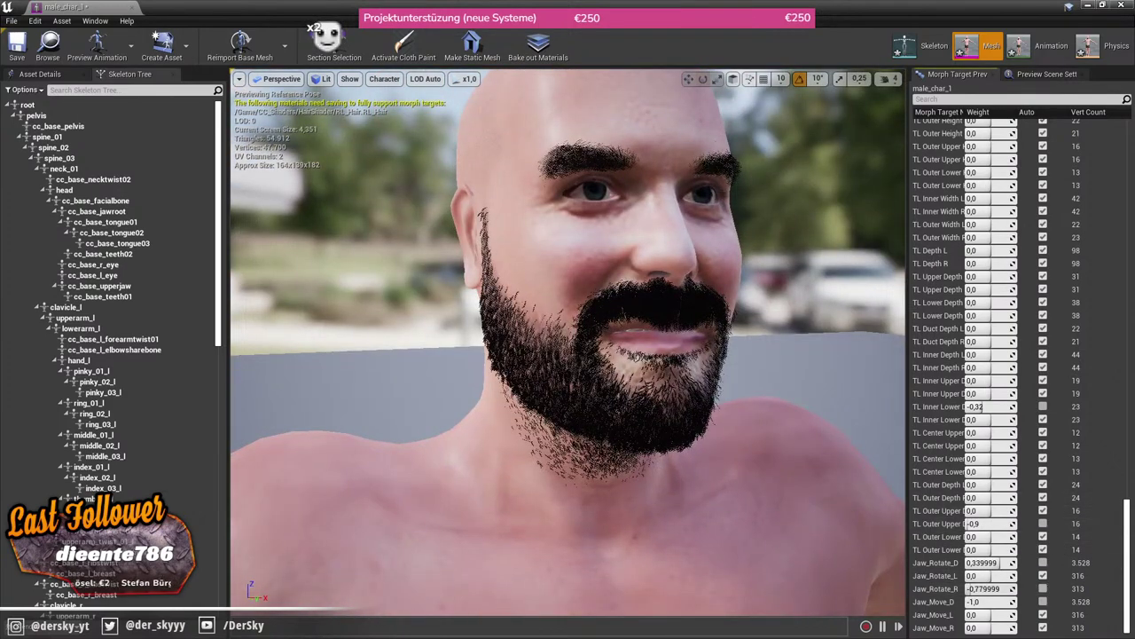
scroll(983, 269, up, 10)
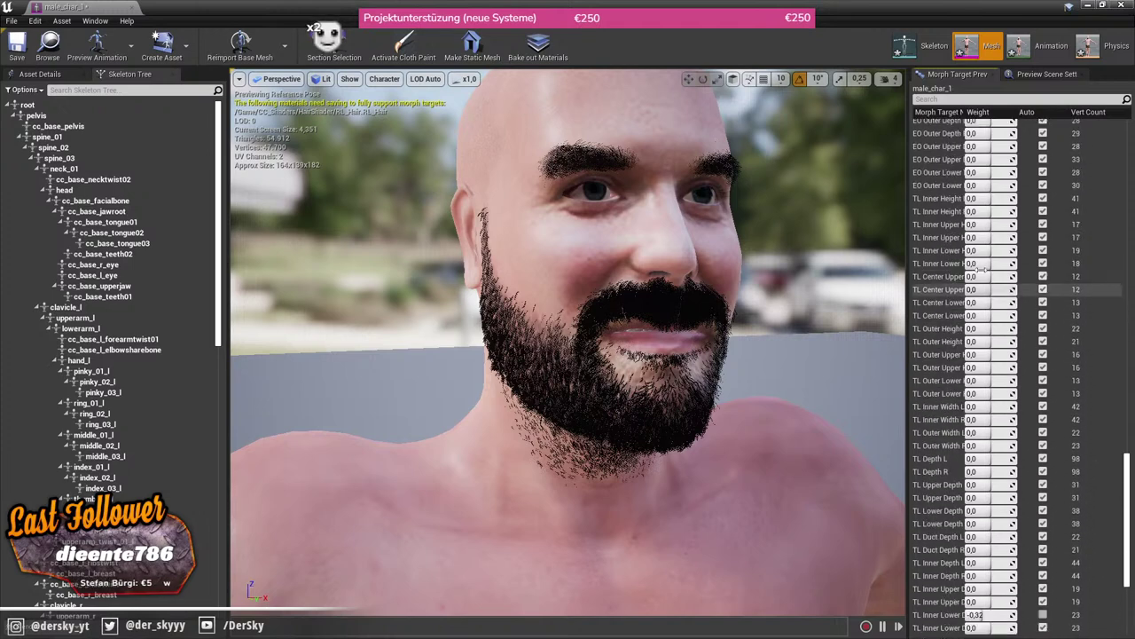
scroll(983, 268, up, 5)
scroll(983, 271, up, 5)
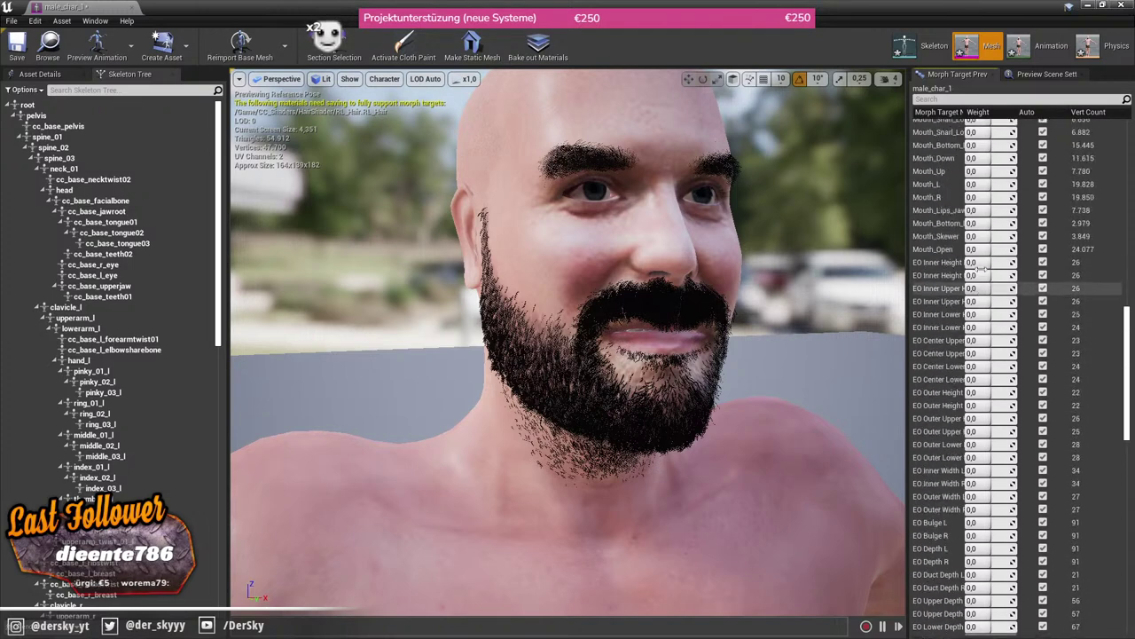
scroll(983, 275, up, 5)
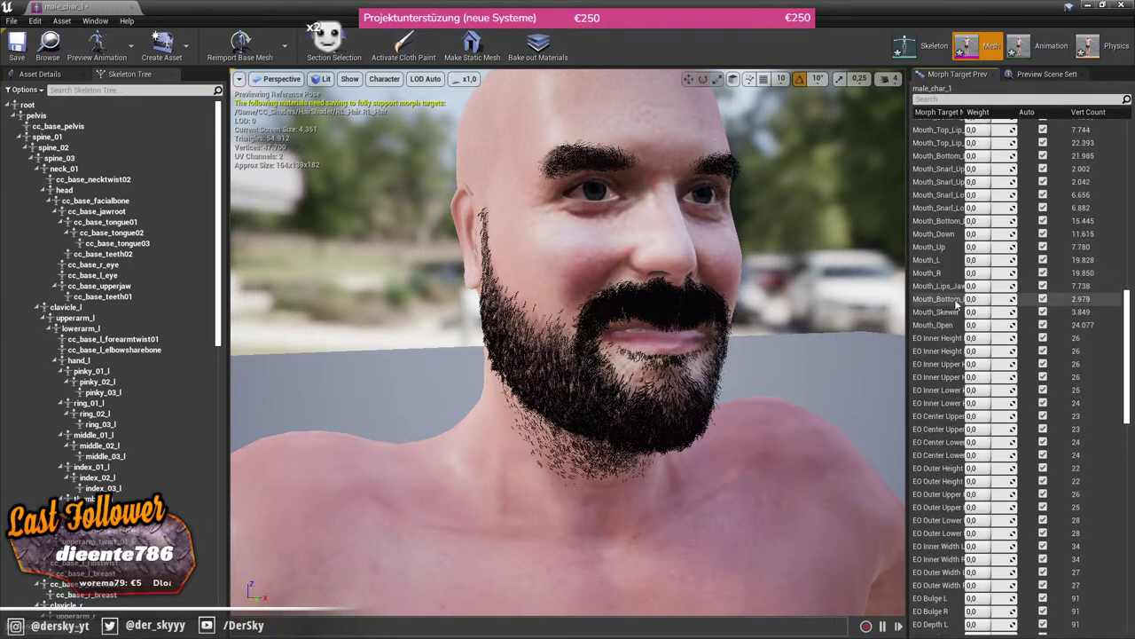
Step: Try Mouth_Open at 0.84 then reset it to 0, and set Mouth_Up to about 0.36
drag(976, 326, 1012, 325)
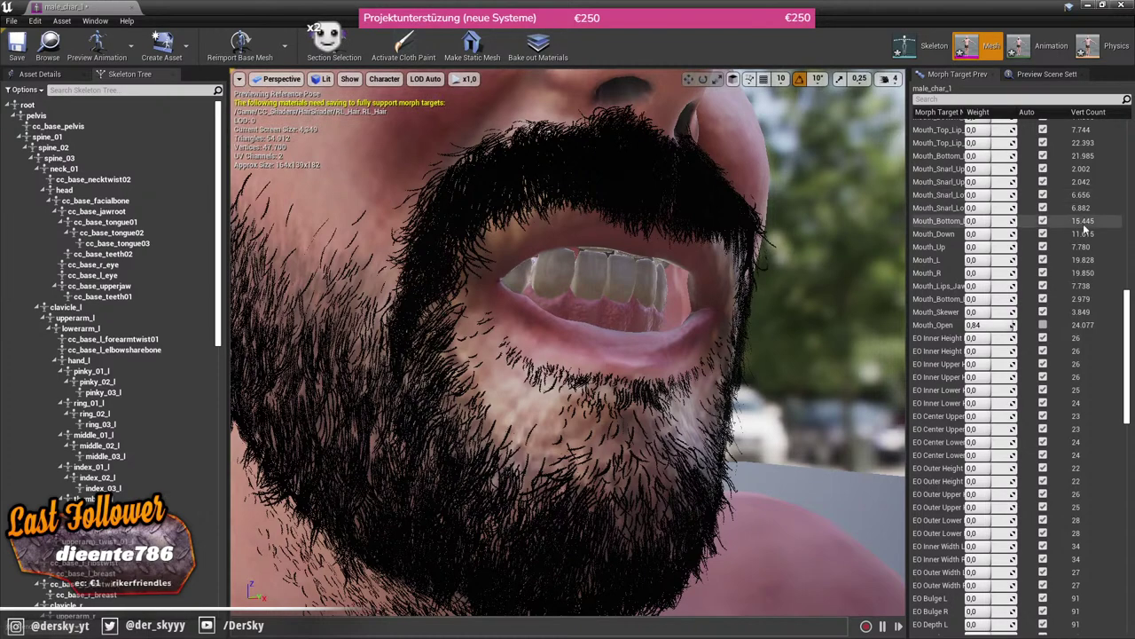
click(1009, 327)
text(0)
key(Return)
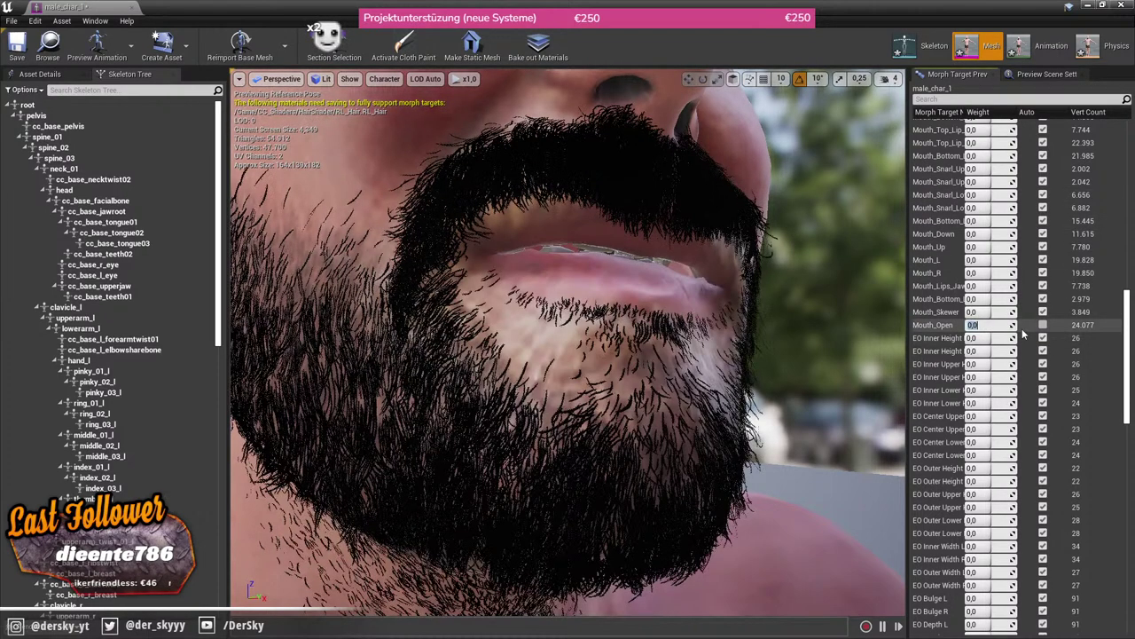
click(989, 246)
text(0.3)
key(Return)
drag(989, 247, 954, 246)
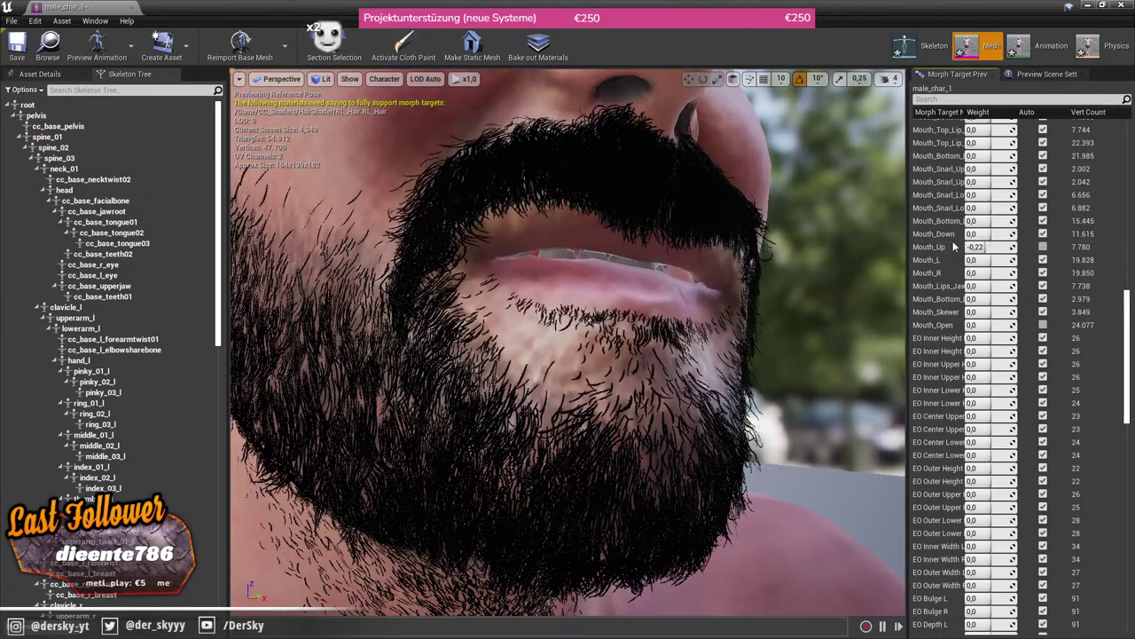
Step: Preview the Tight lip morph and Tongue_Out at 0.68
scroll(952, 231, up, 5)
scroll(952, 217, up, 5)
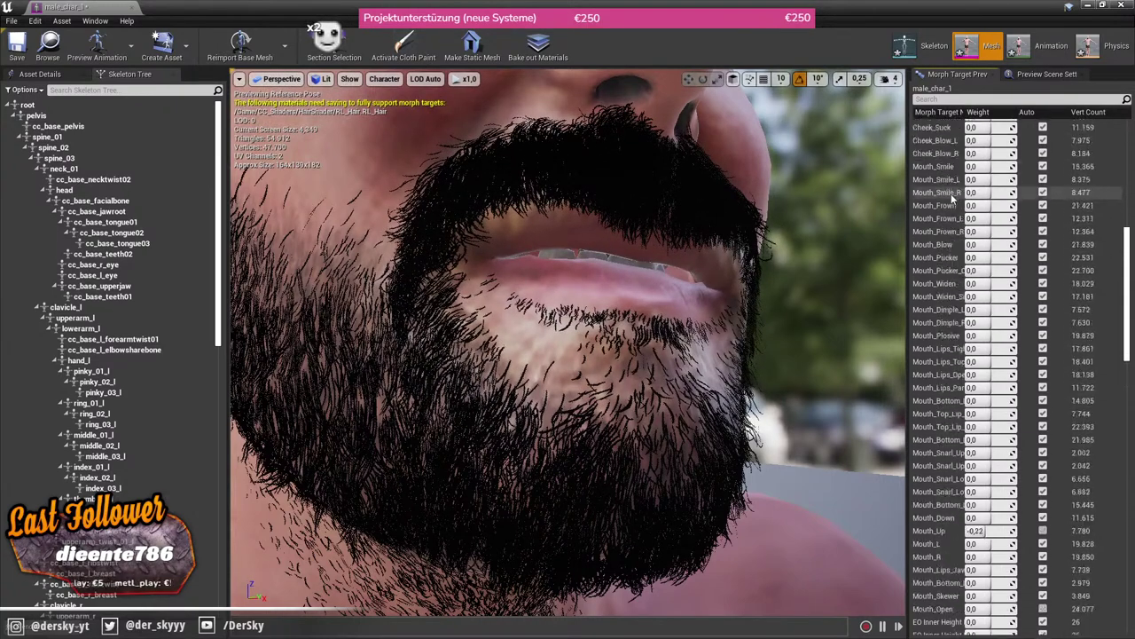
scroll(952, 204, up, 5)
scroll(956, 223, up, 5)
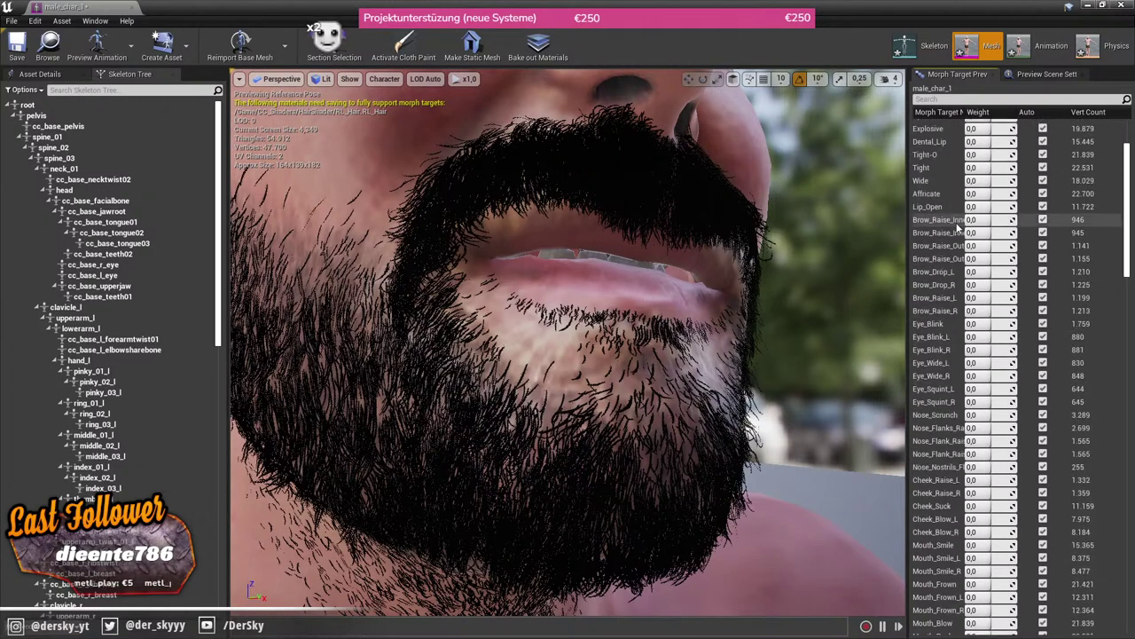
scroll(956, 223, up, 5)
scroll(970, 236, up, 1)
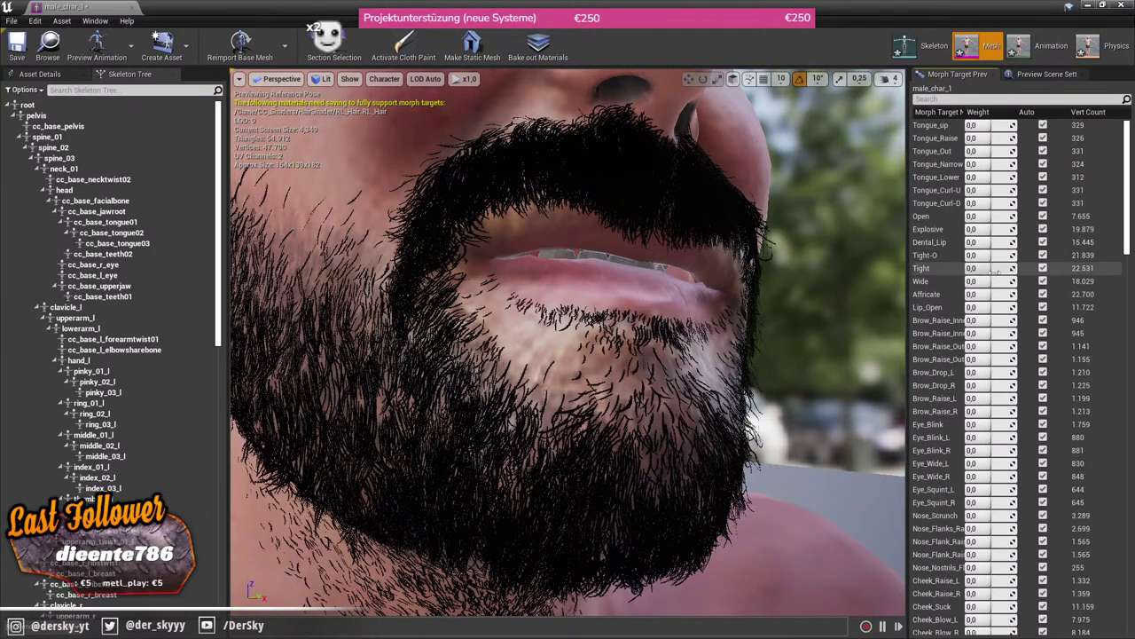
mouse_move(973, 268)
mouse_down()
mouse_move(1000, 274)
mouse_move(985, 268)
mouse_up()
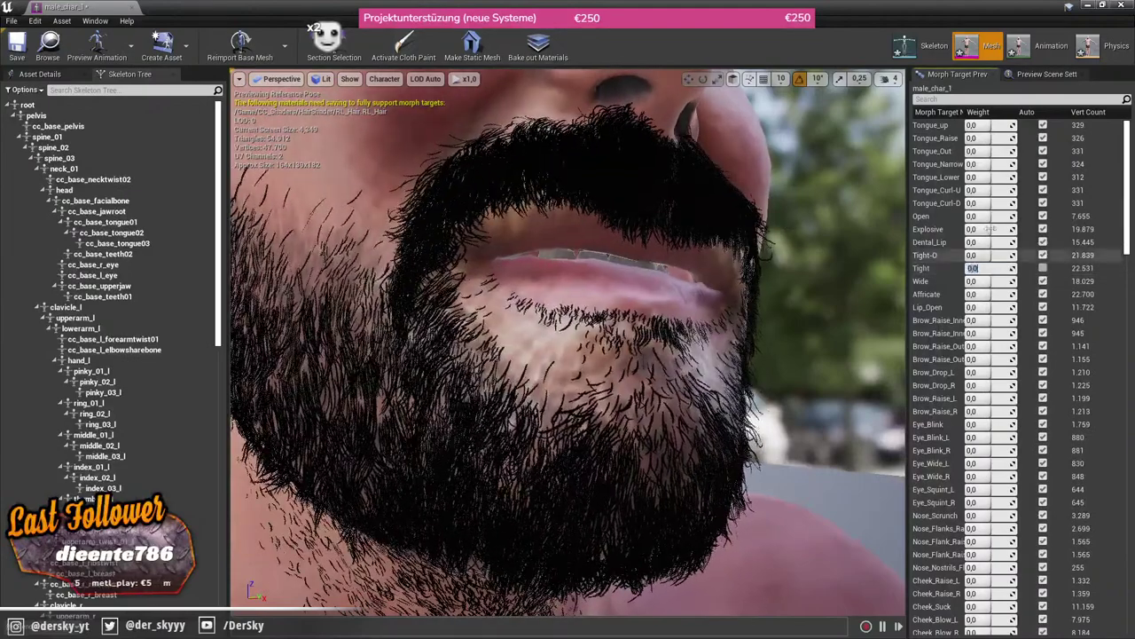
drag(976, 151, 993, 150)
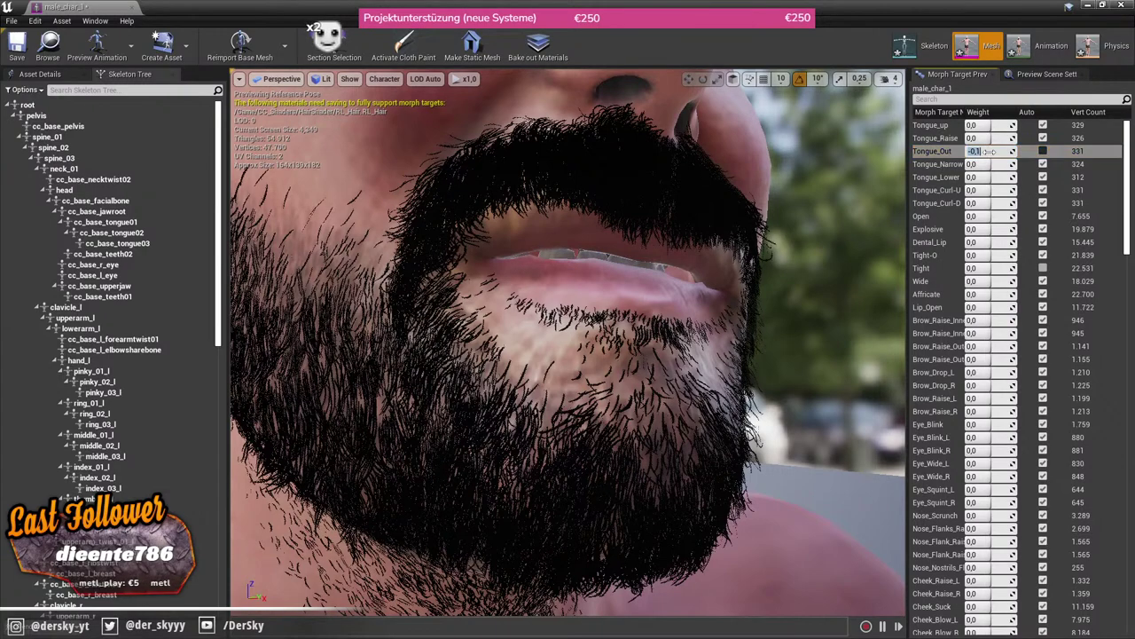
Step: Raise Dental_Lip and return it to zero, then preview the Affricate mouth shape
mouse_move(974, 243)
mouse_down()
mouse_move(1011, 242)
mouse_move(984, 242)
mouse_up()
click(992, 244)
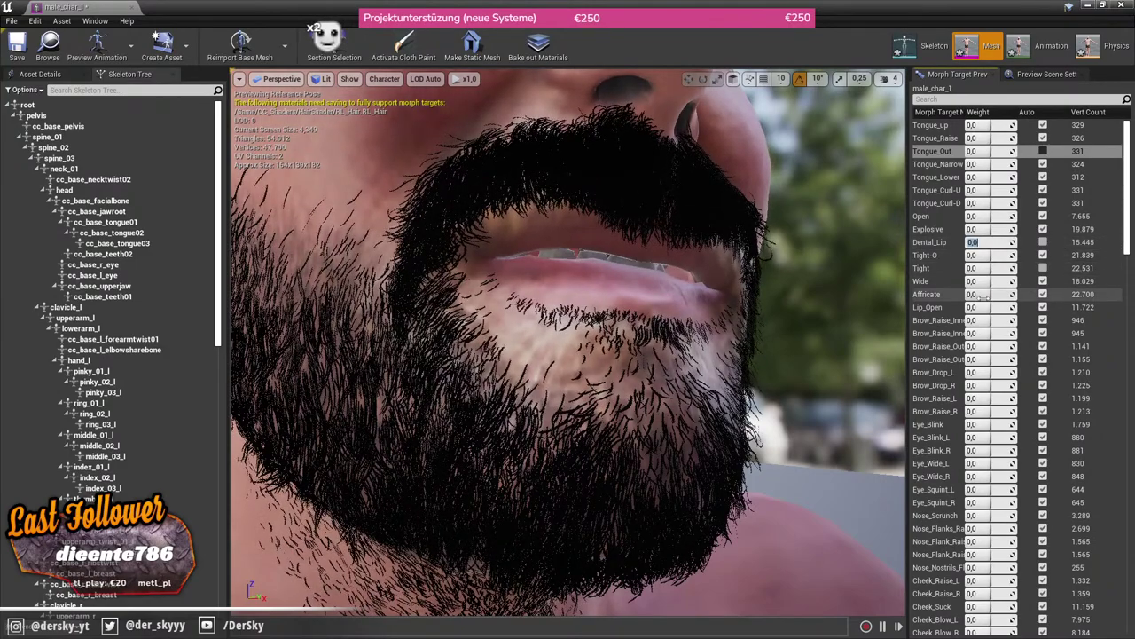
mouse_move(974, 294)
mouse_down()
mouse_move(1002, 294)
mouse_move(972, 293)
mouse_move(1011, 307)
mouse_move(974, 307)
mouse_up()
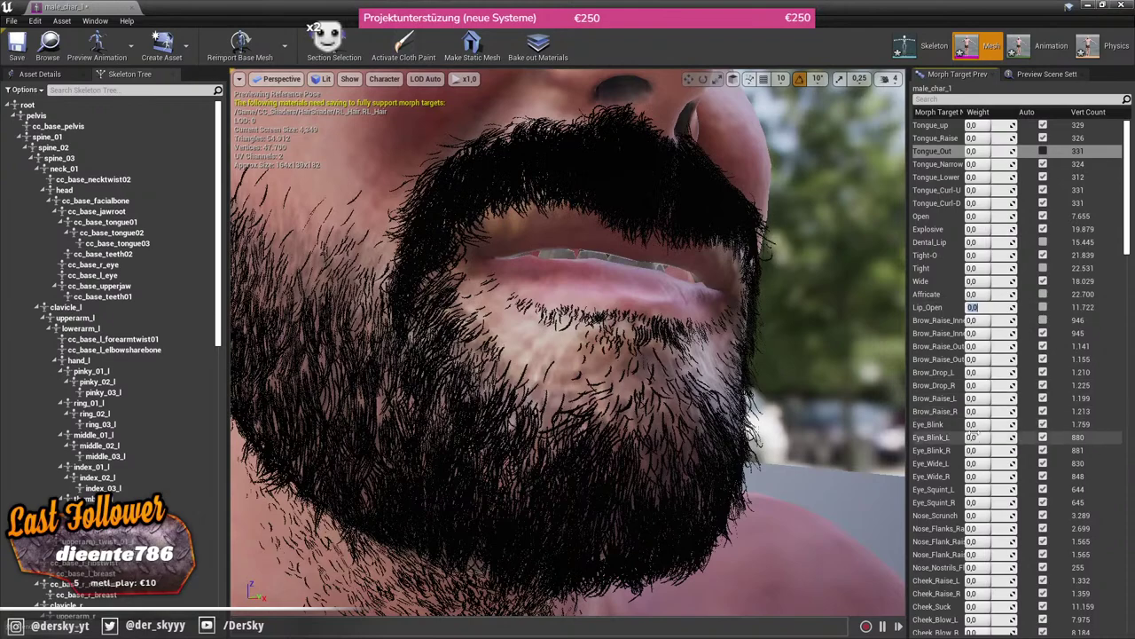
scroll(955, 417, down, 3)
scroll(623, 301, down, 5)
scroll(623, 306, up, 5)
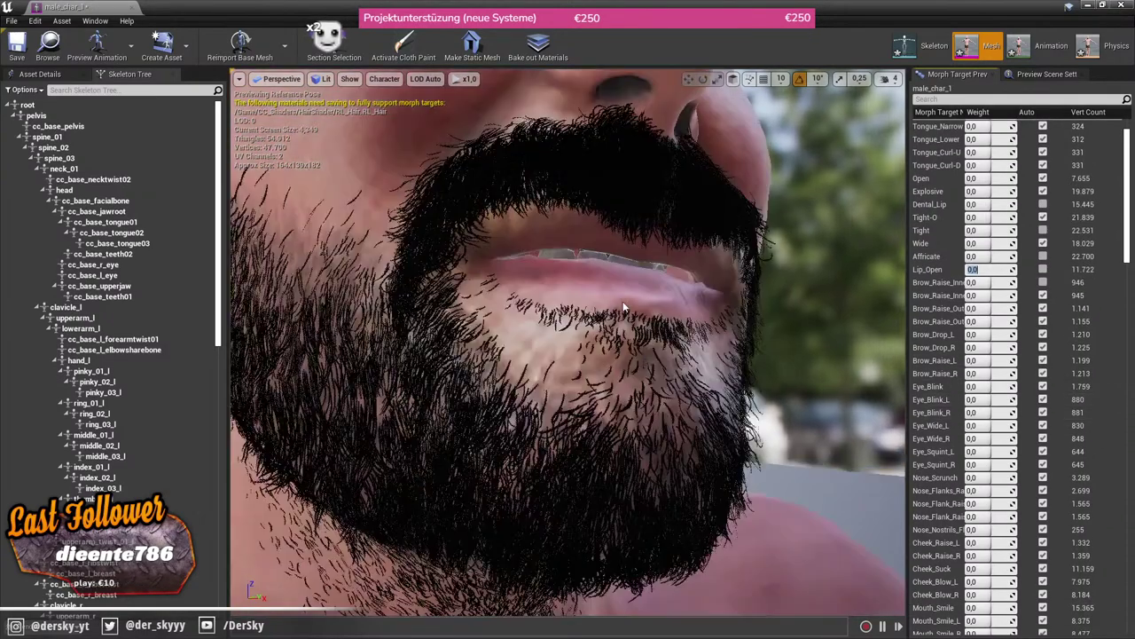
drag(627, 296, 858, 384)
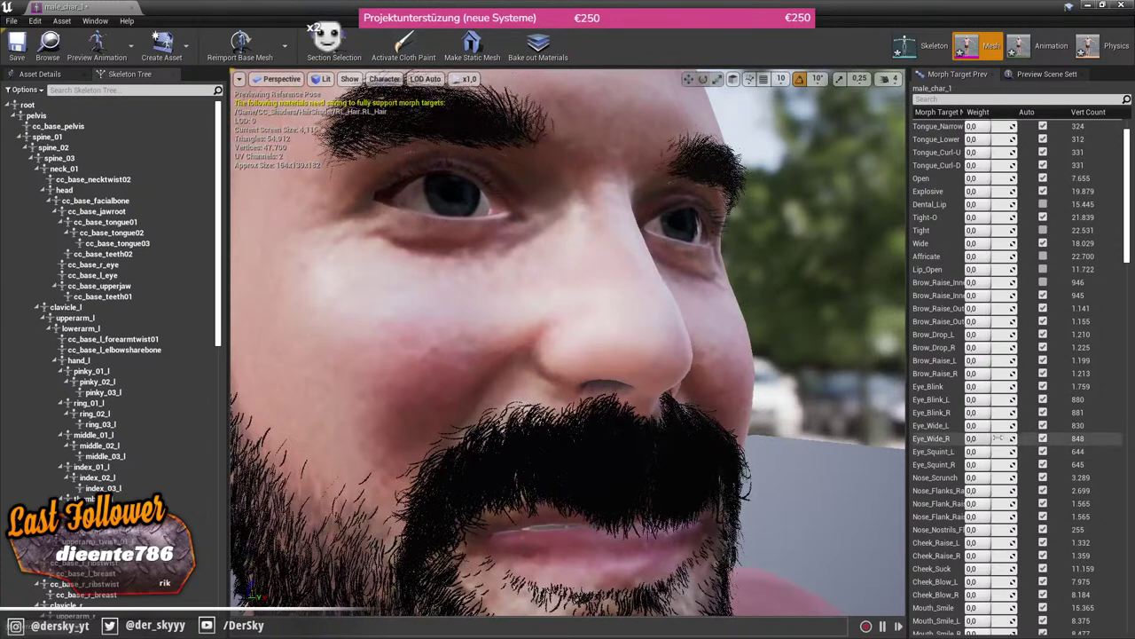
Step: Preview Eye_Wide_L at -1.0 and back to zero, then a slight Eye_Blink_R
drag(984, 425, 949, 425)
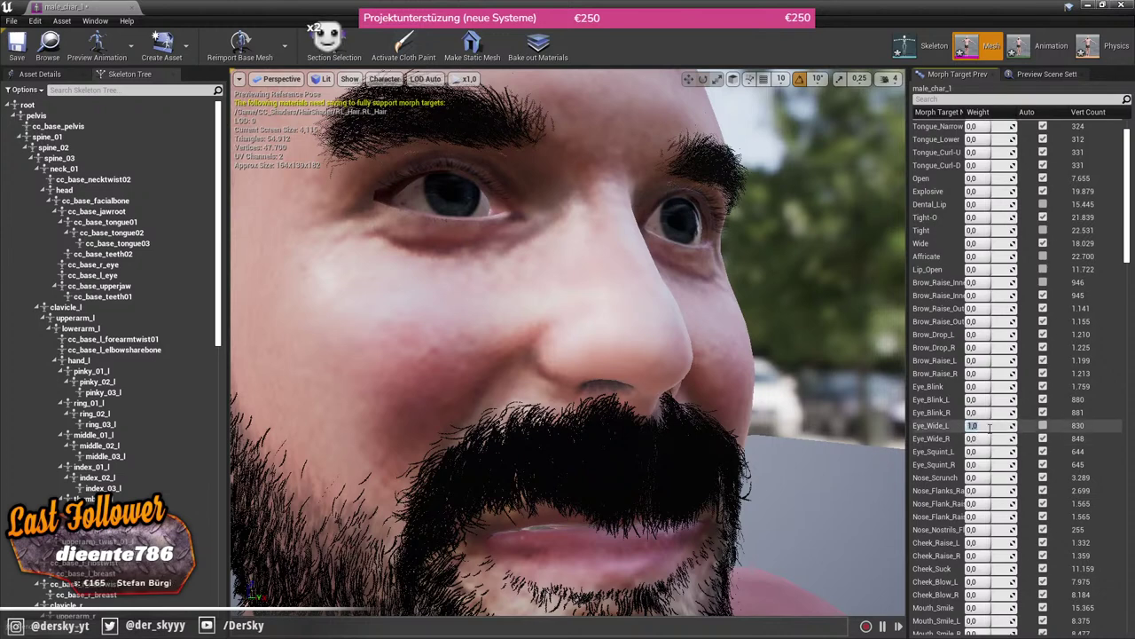
key(Return)
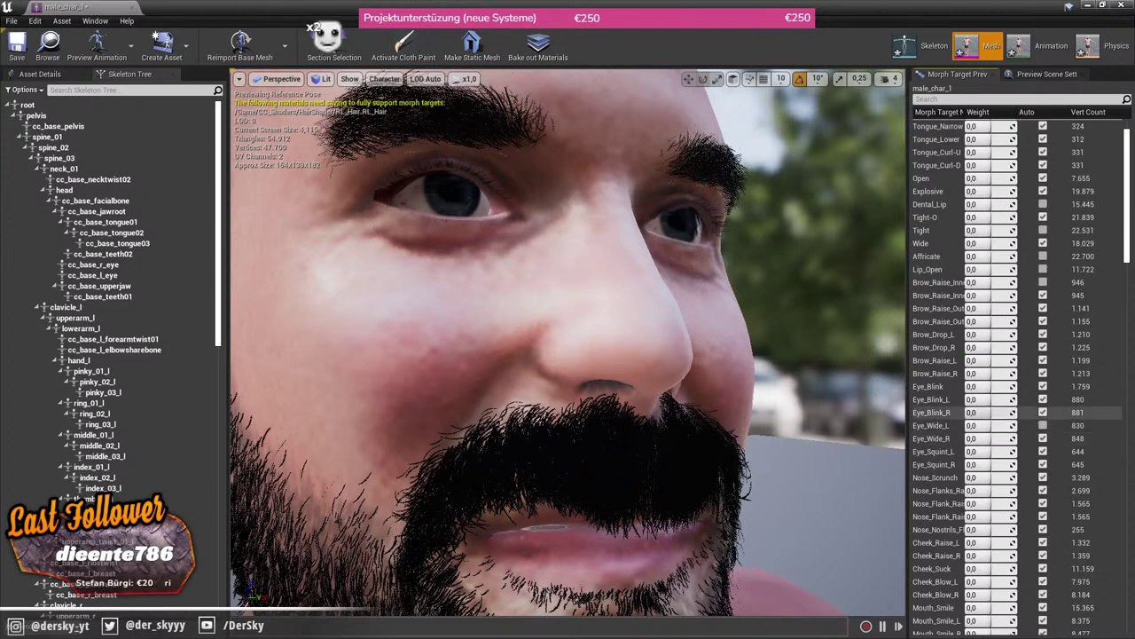
drag(985, 413, 980, 412)
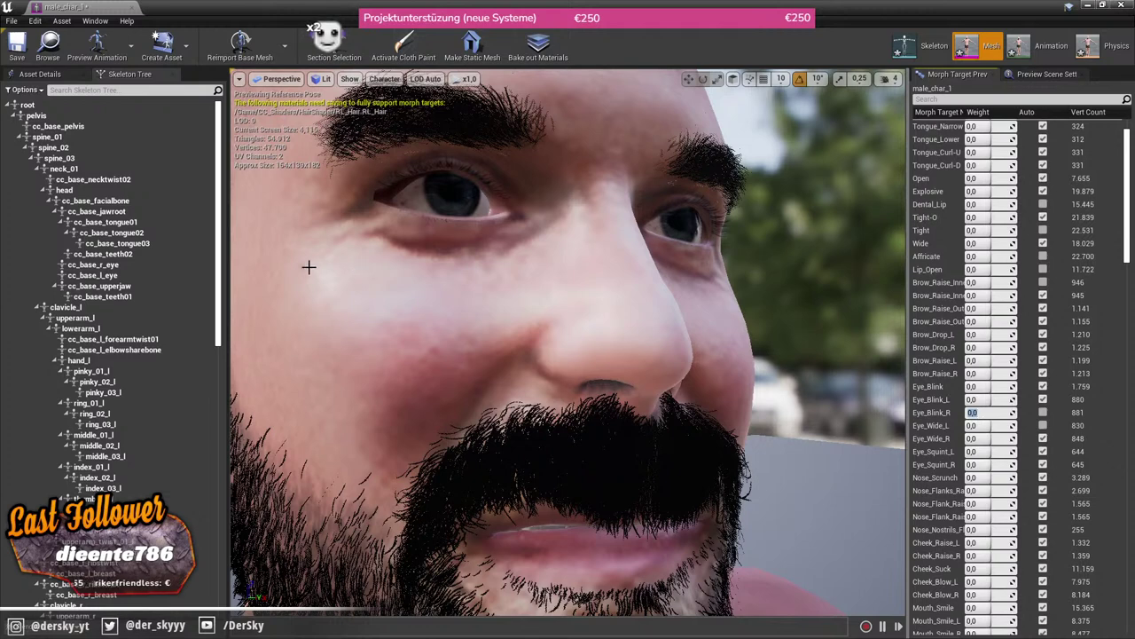
click(923, 243)
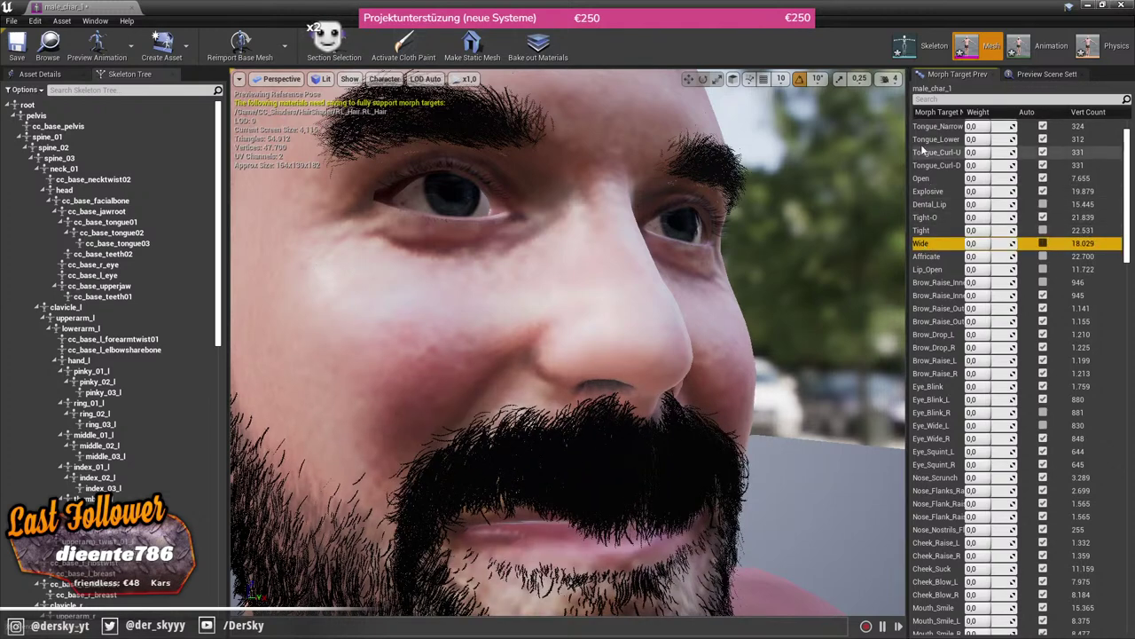
Step: Orbit back to show the whole head and try filtering the morph target list
scroll(949, 167, down, 1)
scroll(949, 167, down, 3)
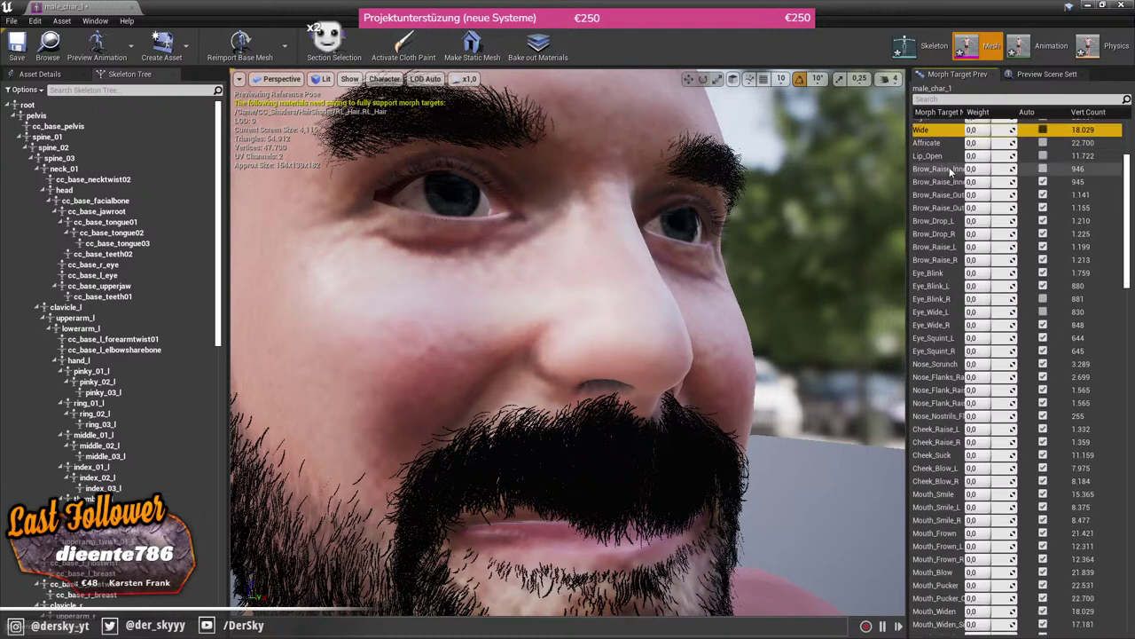
scroll(946, 277, down, 2)
scroll(945, 277, down, 2)
scroll(946, 277, down, 2)
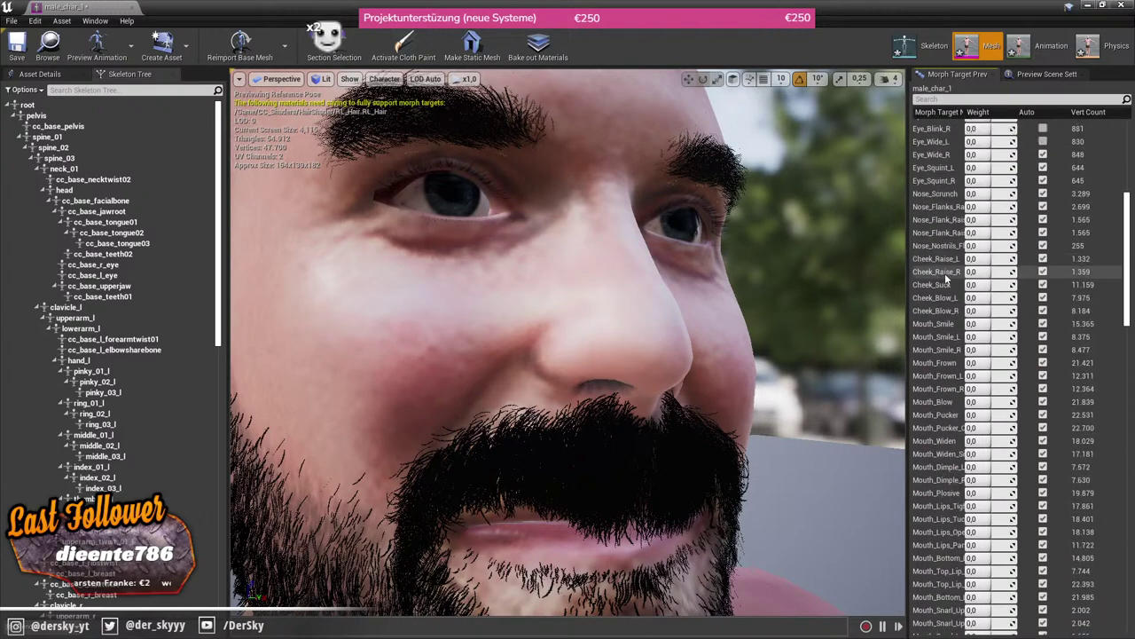
drag(639, 337, 591, 337)
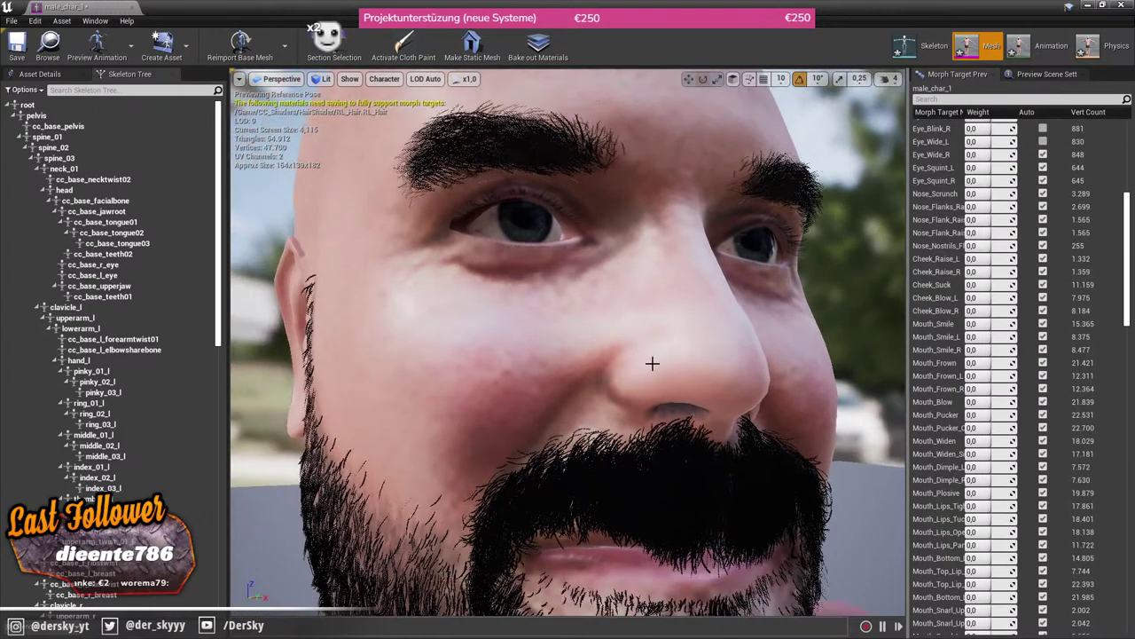
mouse_move(652, 363)
mouse_down()
mouse_move(568, 372)
mouse_move(603, 372)
mouse_up()
scroll(948, 365, down, 3)
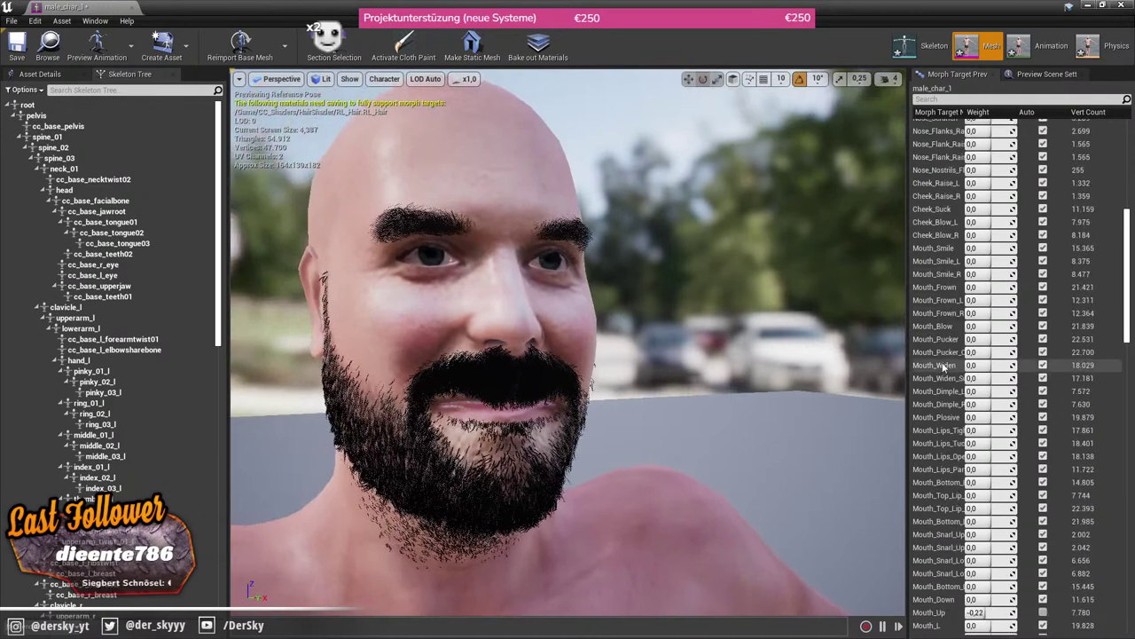
scroll(947, 457, down, 2)
scroll(947, 457, down, 2)
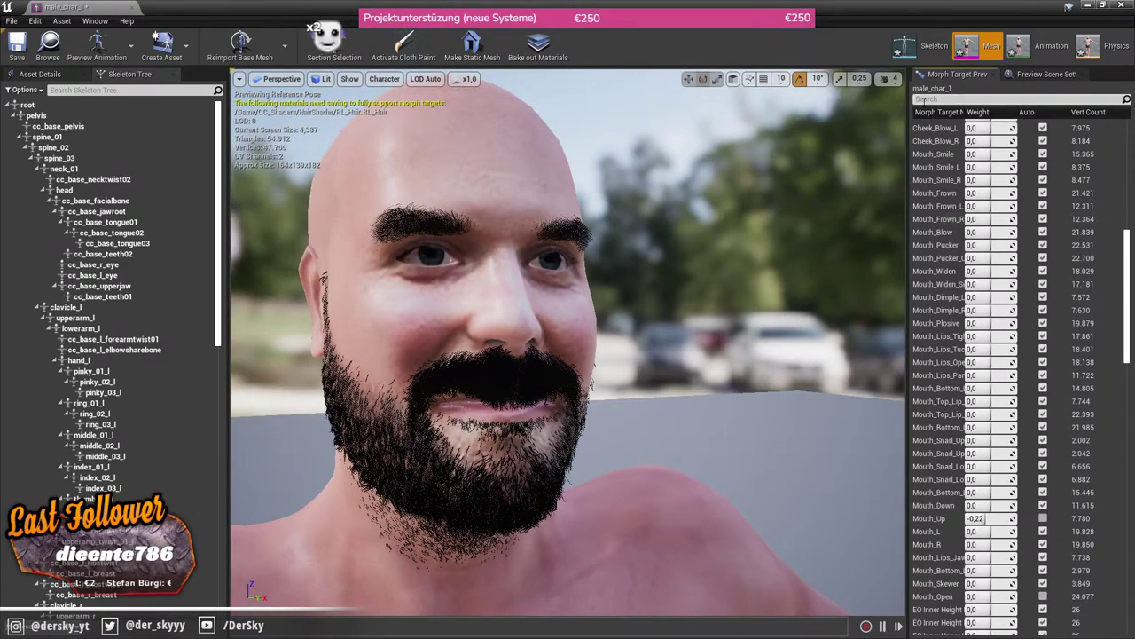
text(te)
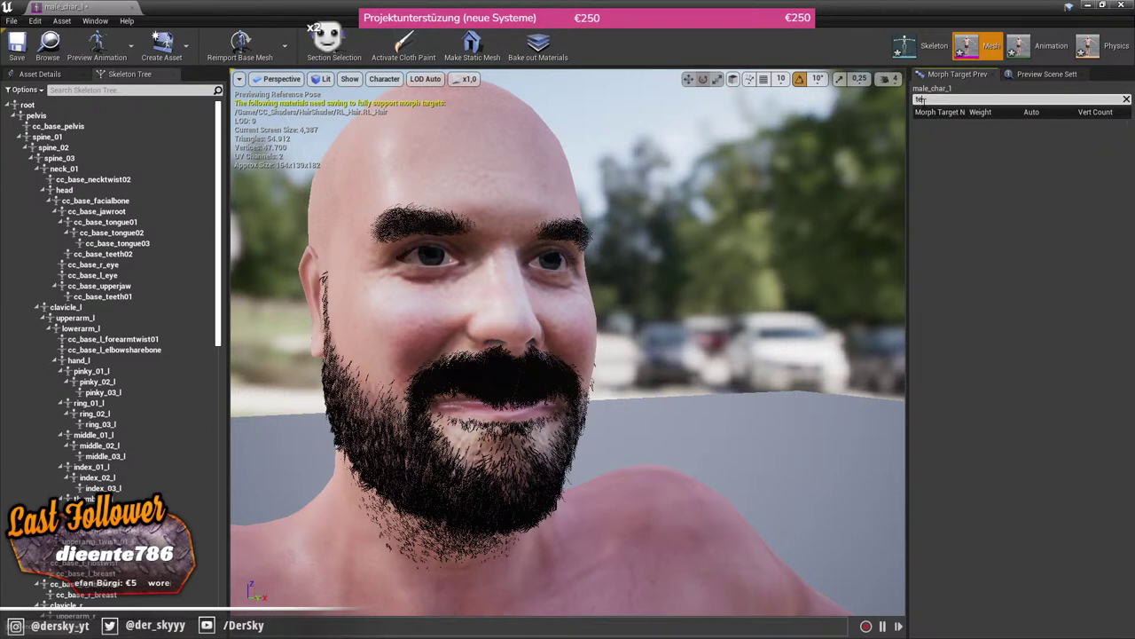
key(BackSpace)
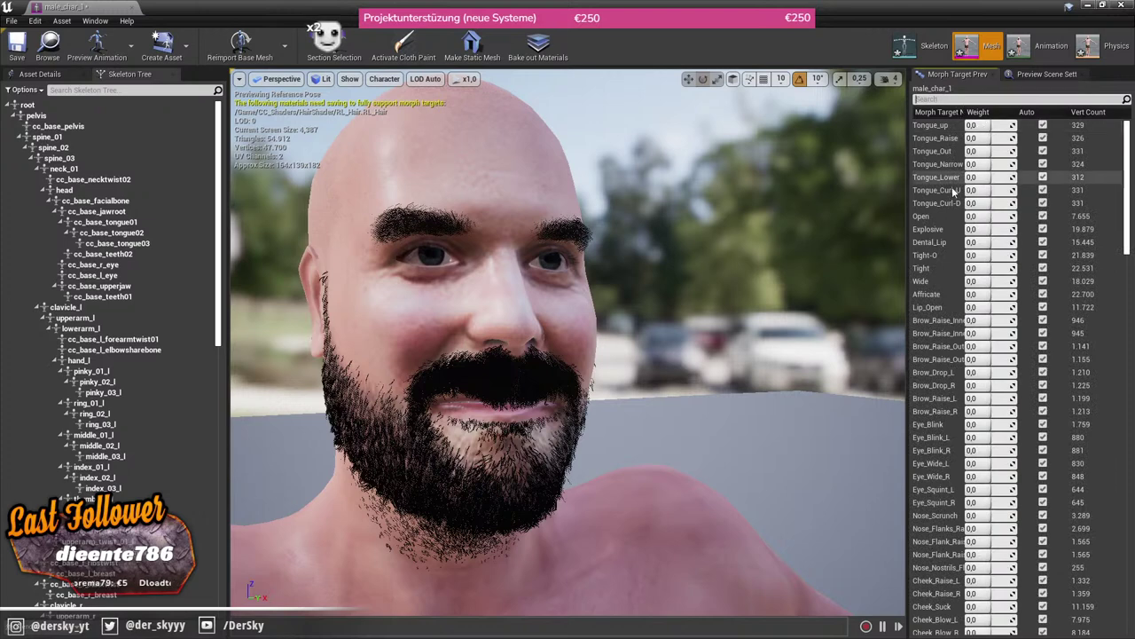
Step: Edit the nostril-flare and lips-tighten morph target weights
scroll(949, 209, down, 3)
scroll(941, 236, down, 2)
scroll(937, 308, down, 2)
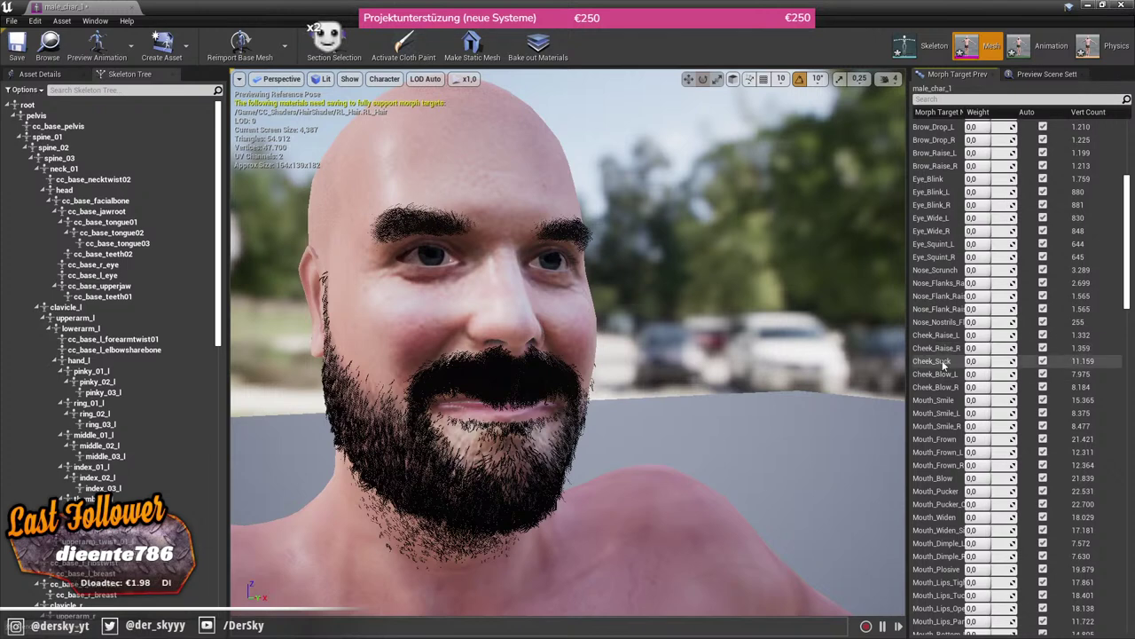
click(945, 322)
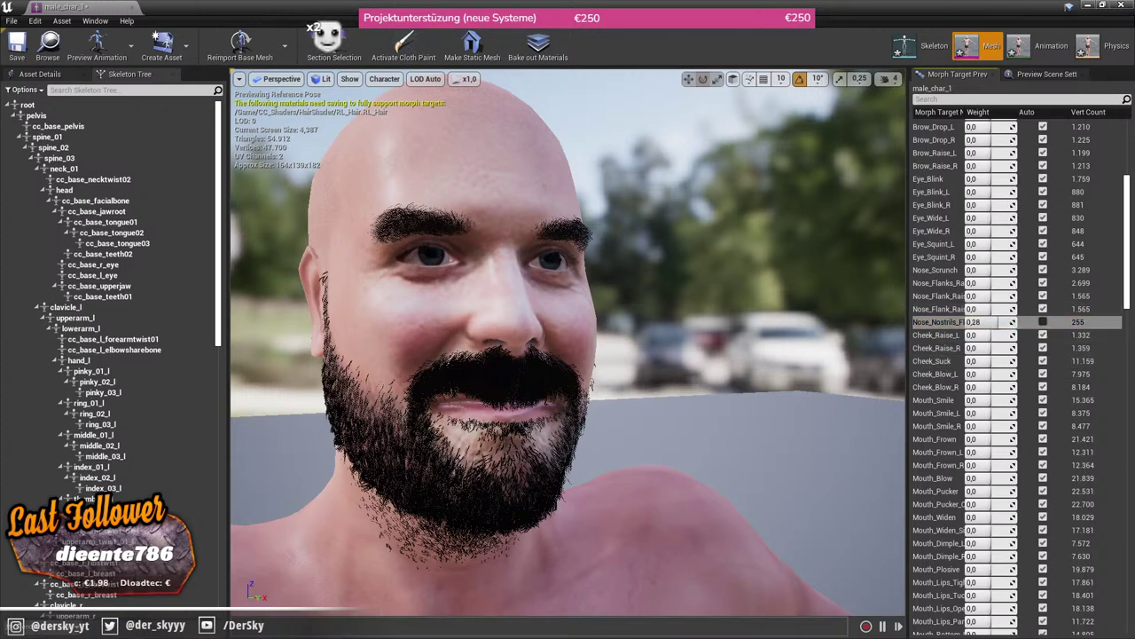
click(985, 324)
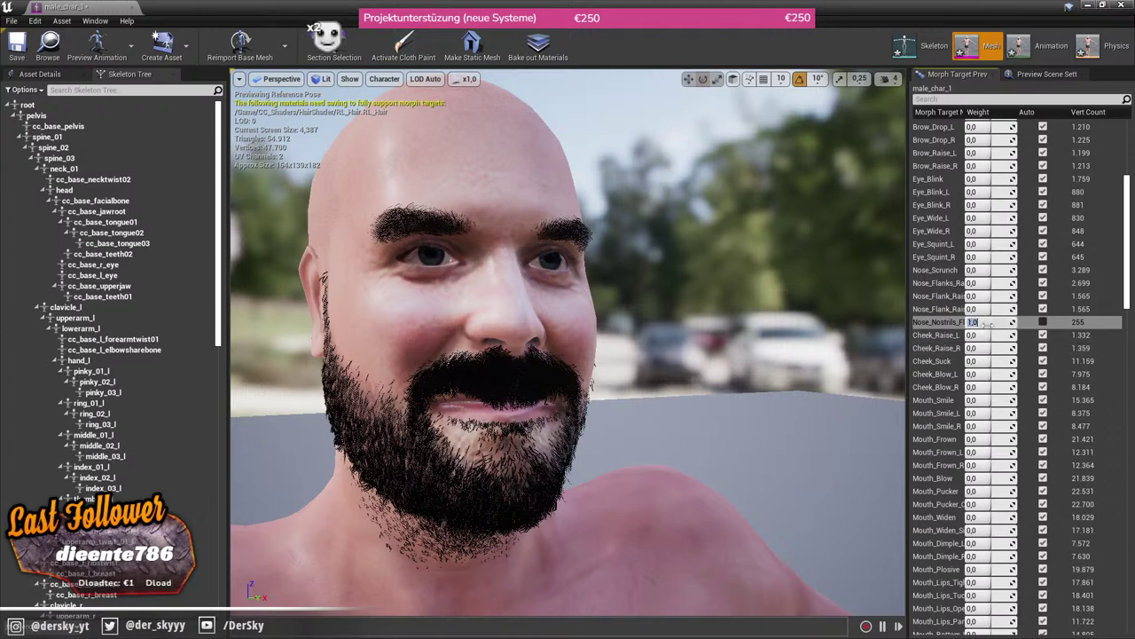
scroll(987, 362, down, 2)
scroll(987, 362, down, 2)
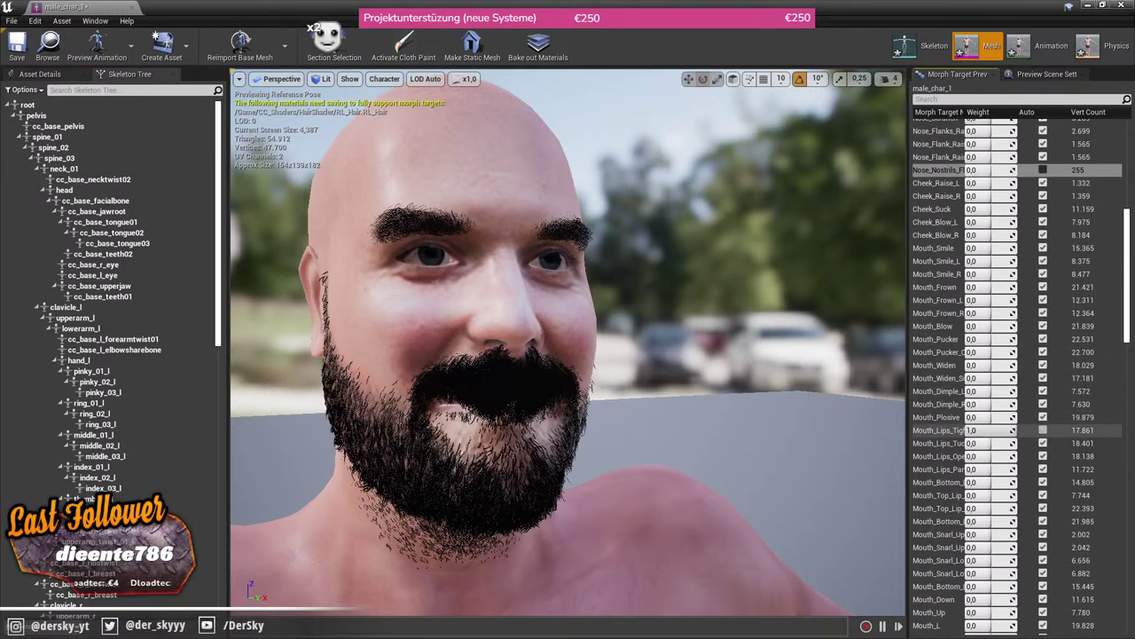
click(989, 431)
scroll(993, 434, down, 2)
scroll(993, 434, down, 2)
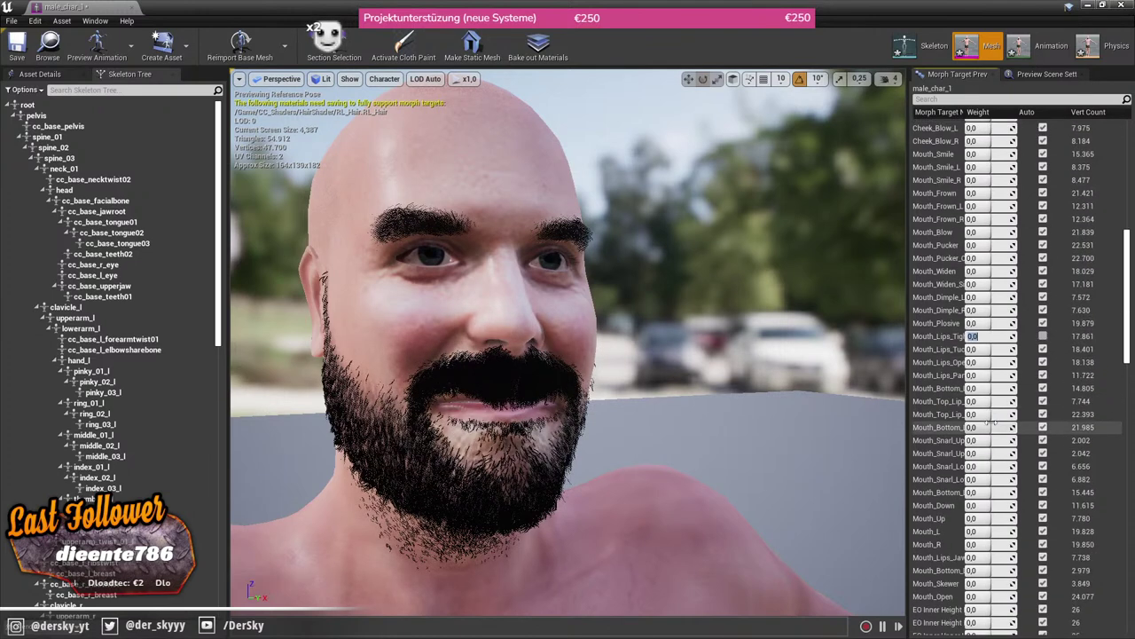
scroll(1012, 480, down, 2)
scroll(1011, 481, down, 3)
scroll(983, 511, down, 2)
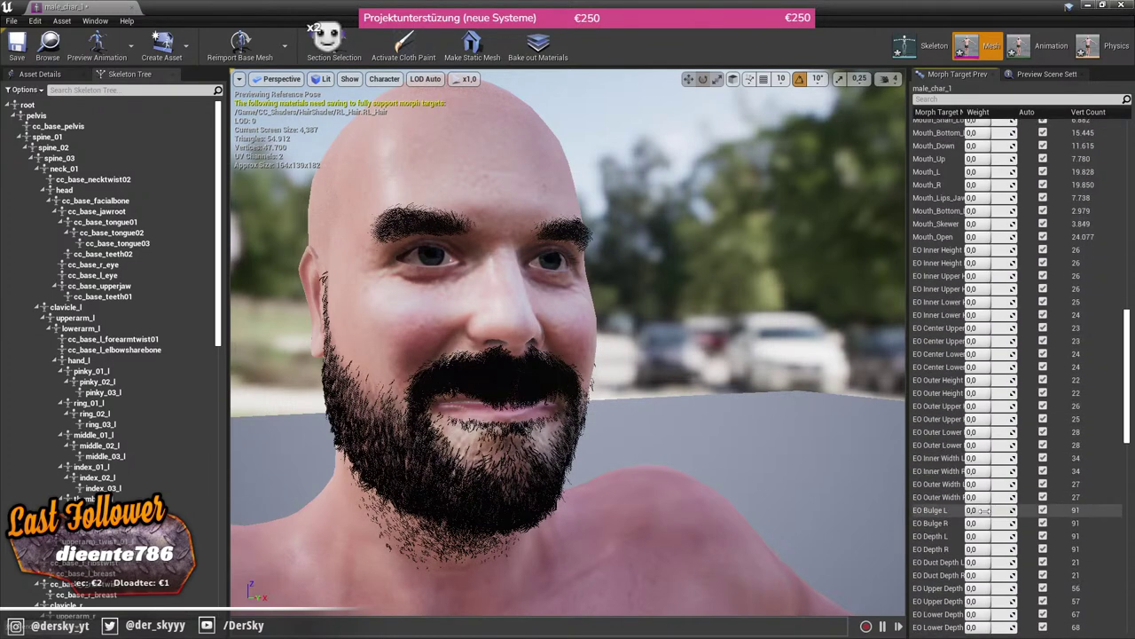
scroll(983, 511, down, 2)
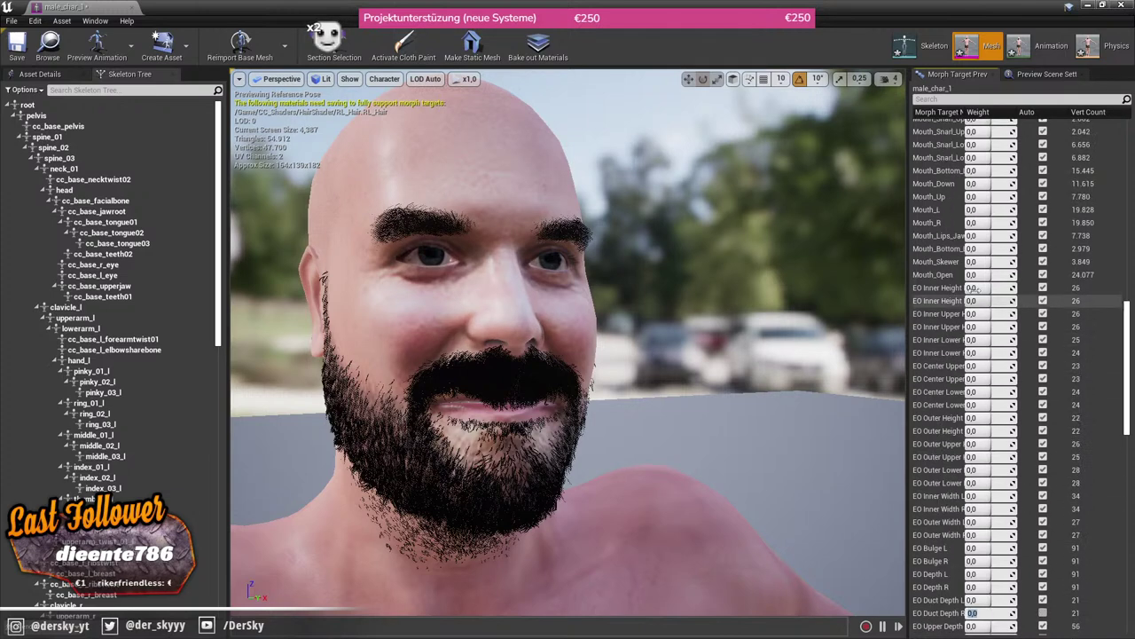
scroll(976, 444, up, 10)
scroll(973, 291, up, 2)
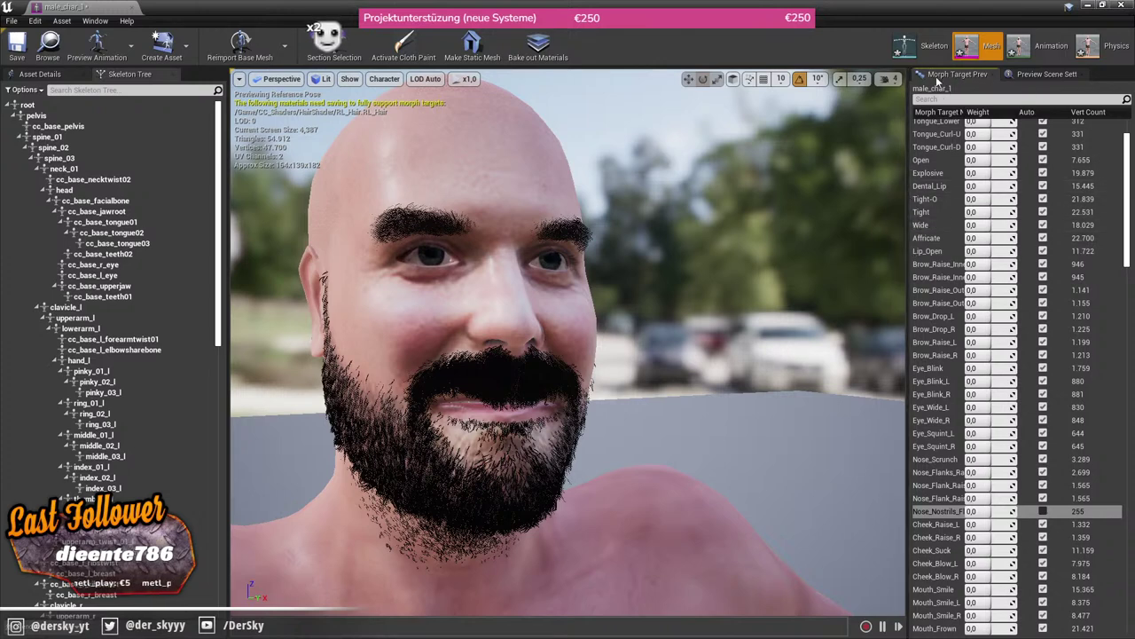
Step: Search the morph list for 'de' to find the dental morph, then clear the search
text(dental)
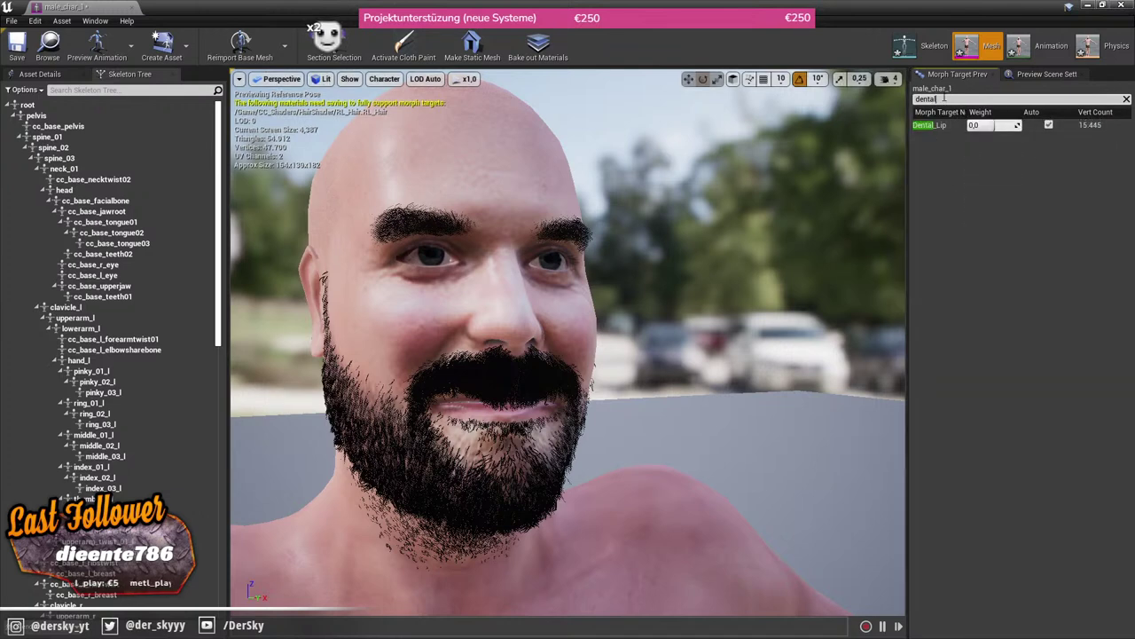
key(ctrl+a)
key(BackSpace)
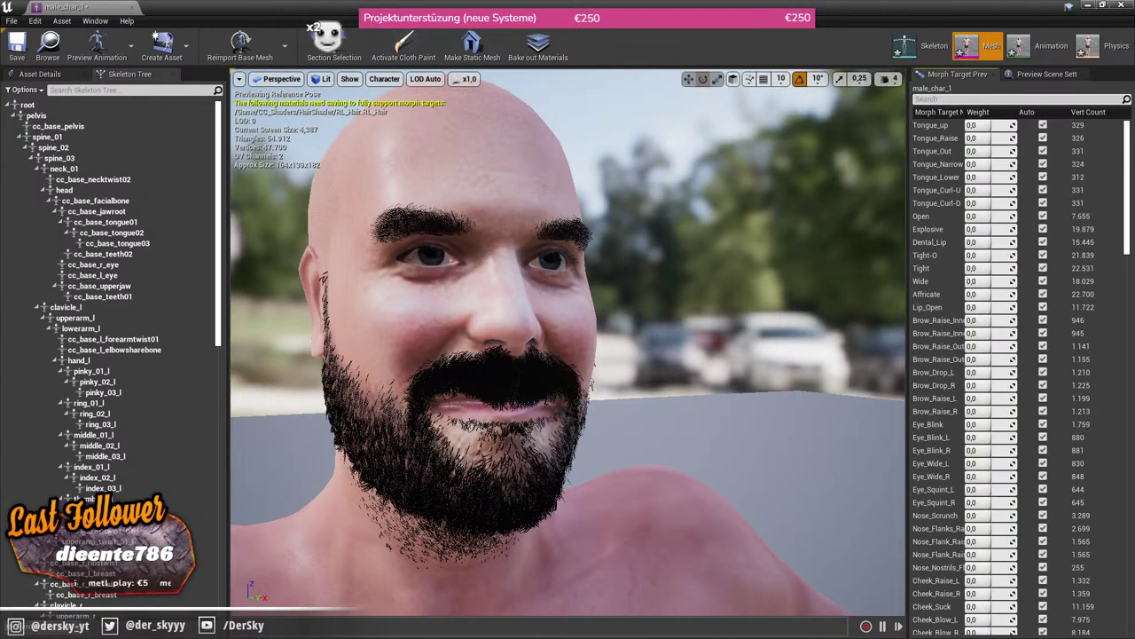
scroll(945, 186, down, 1)
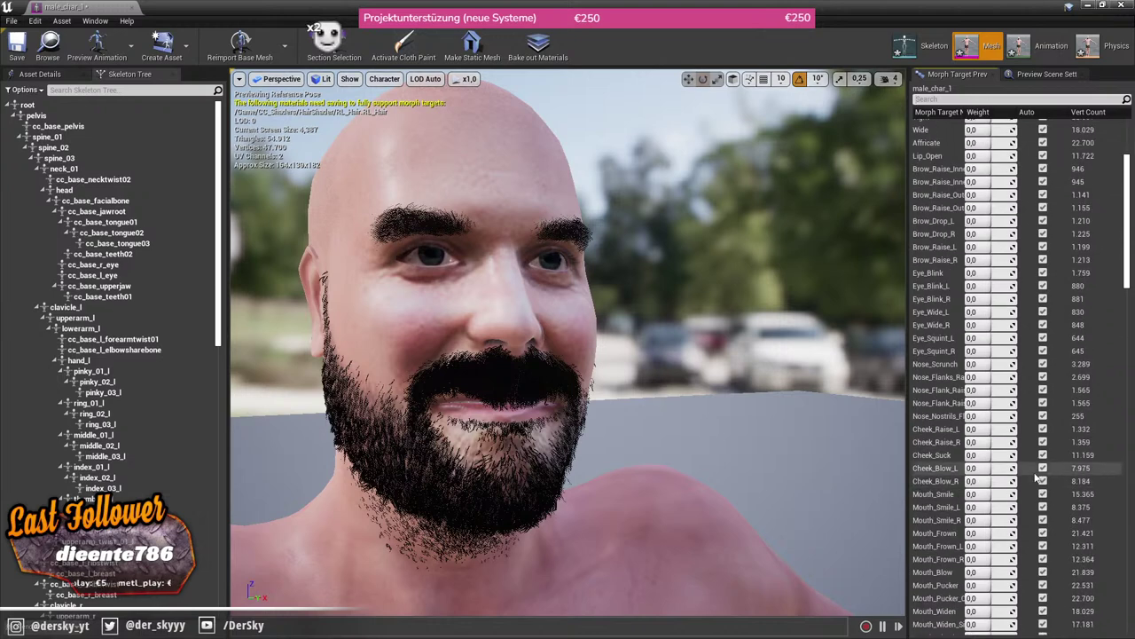
scroll(946, 475, down, 1)
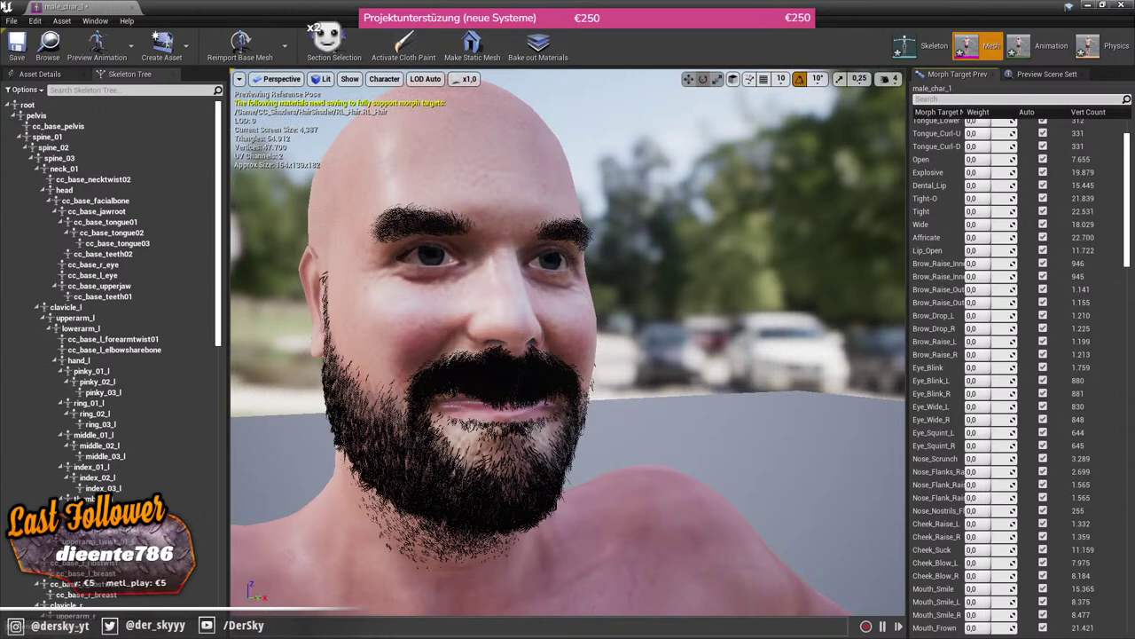
Step: Turn the camera to face the head frontally and move it closer to the face
drag(599, 251, 532, 257)
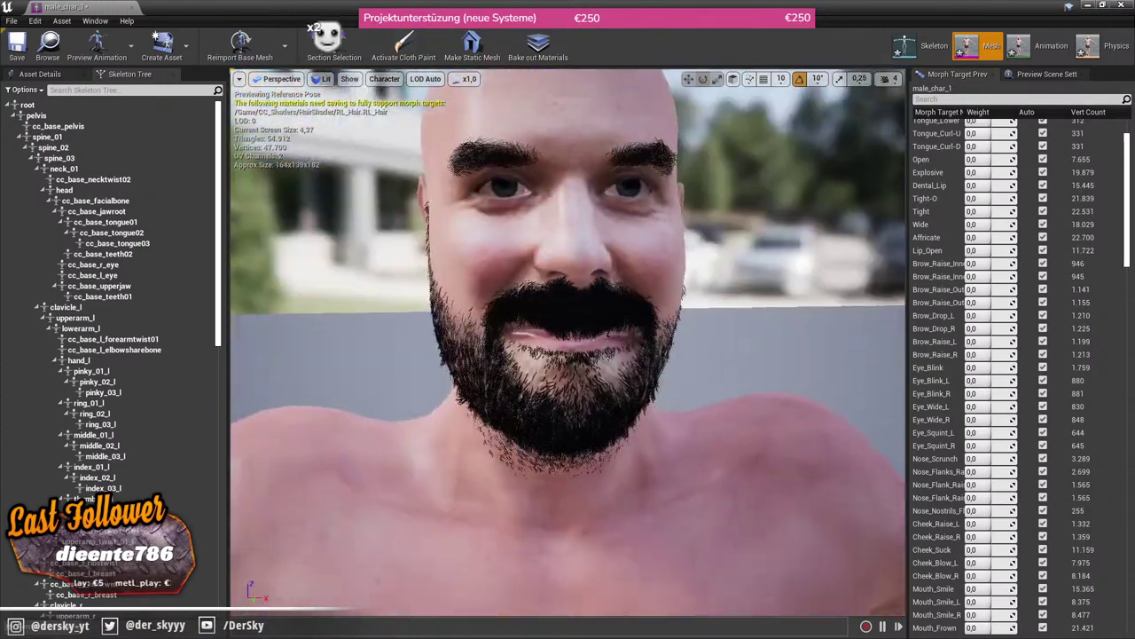
drag(551, 181, 551, 169)
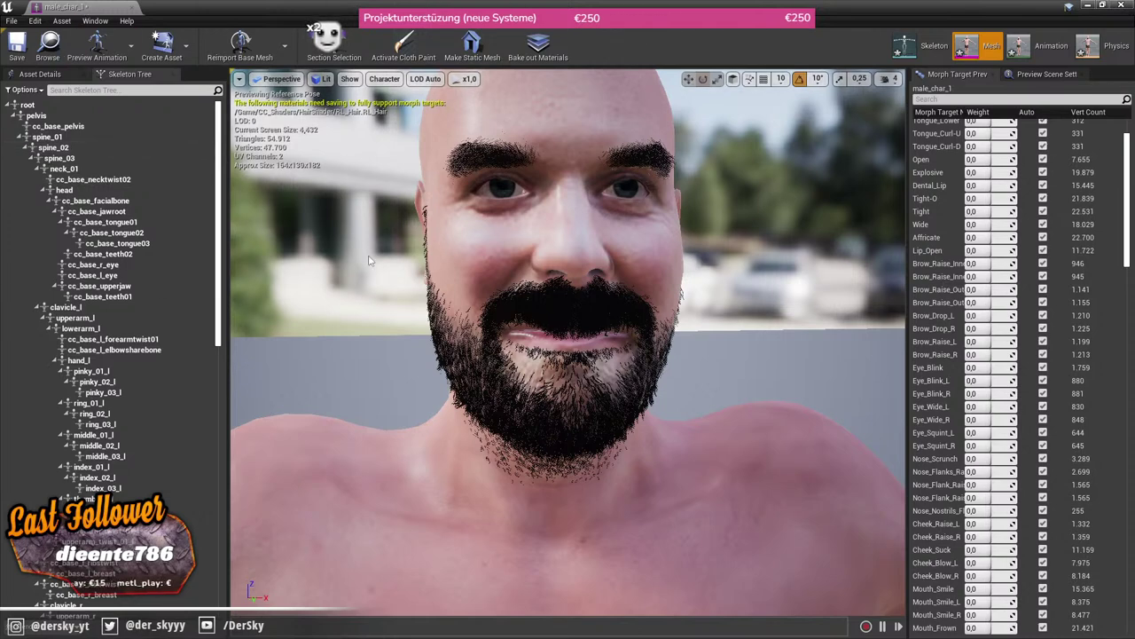
click(570, 339)
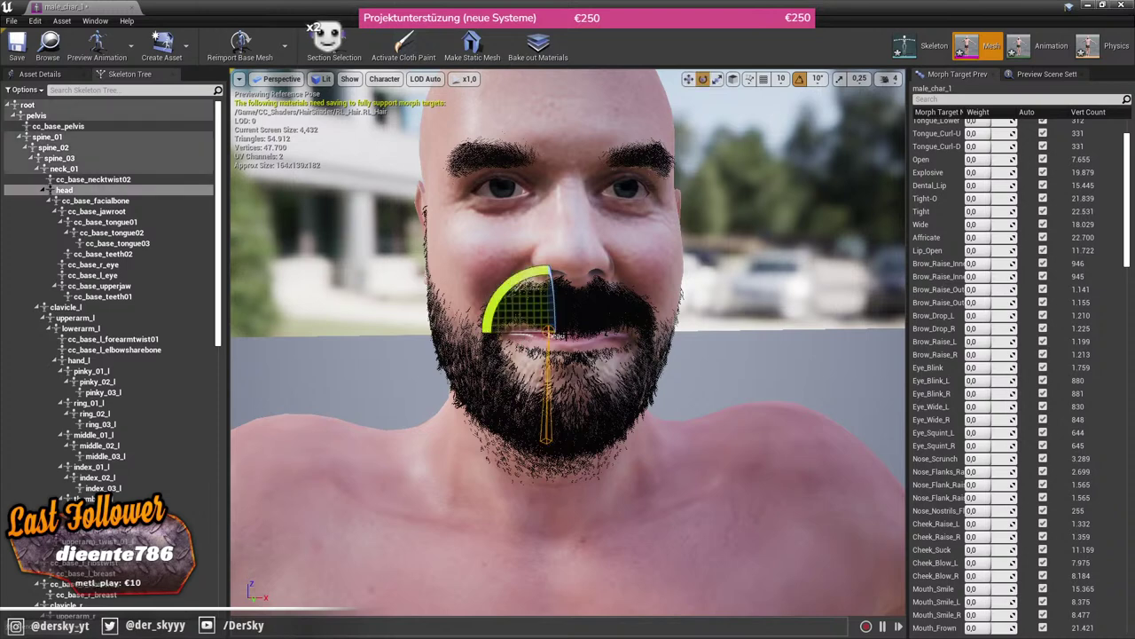
click(127, 298)
drag(416, 307, 461, 266)
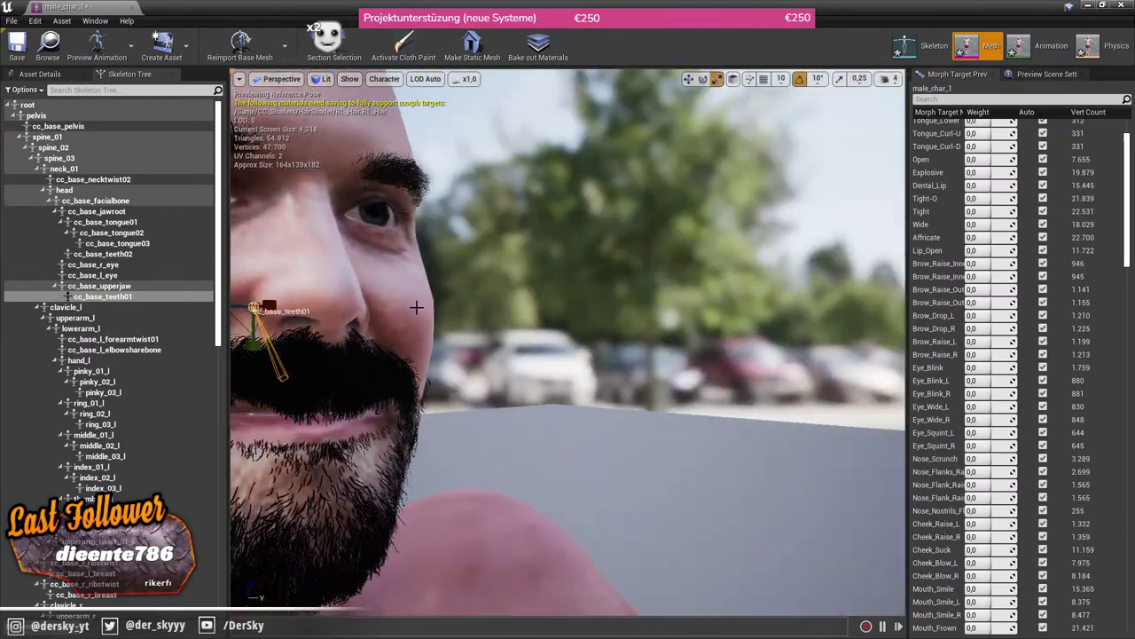
drag(416, 307, 372, 354)
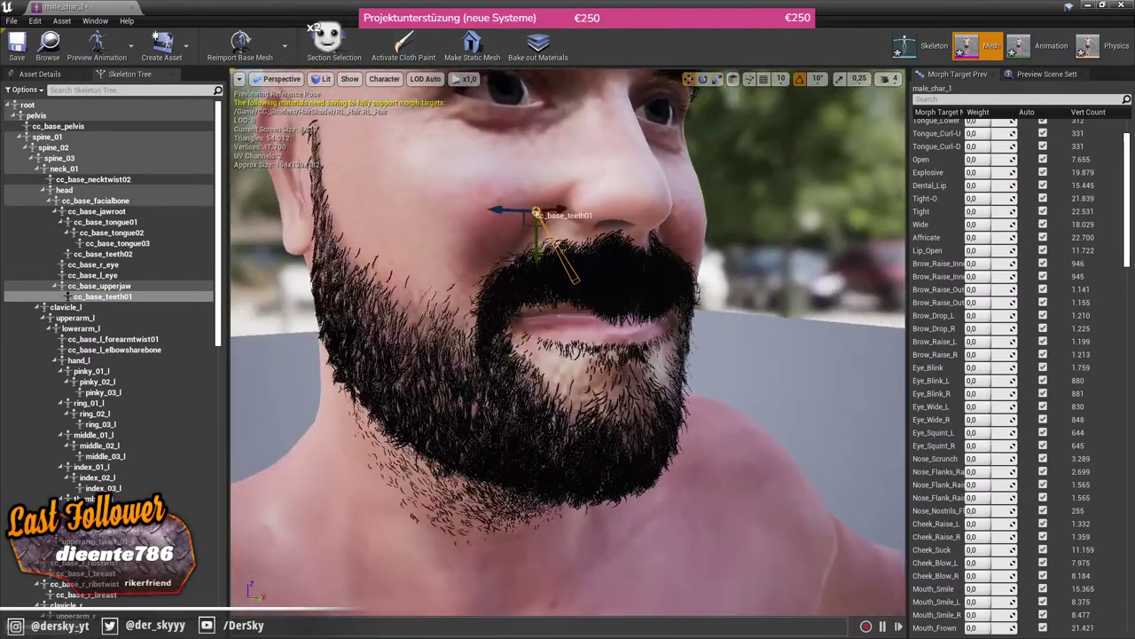
drag(416, 307, 462, 266)
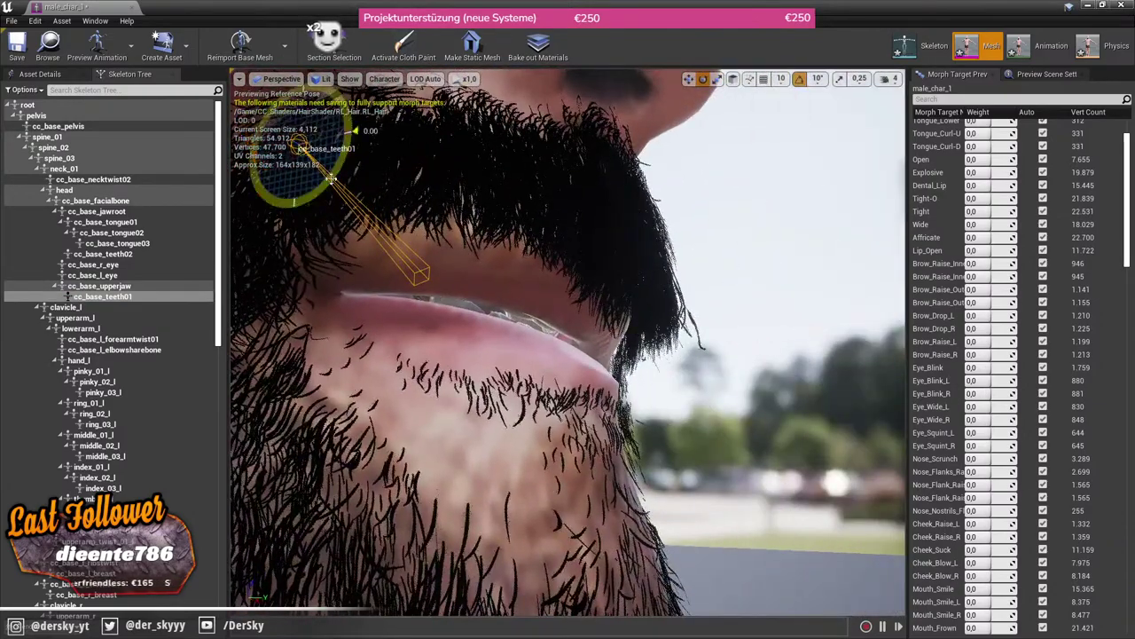
drag(331, 179, 337, 106)
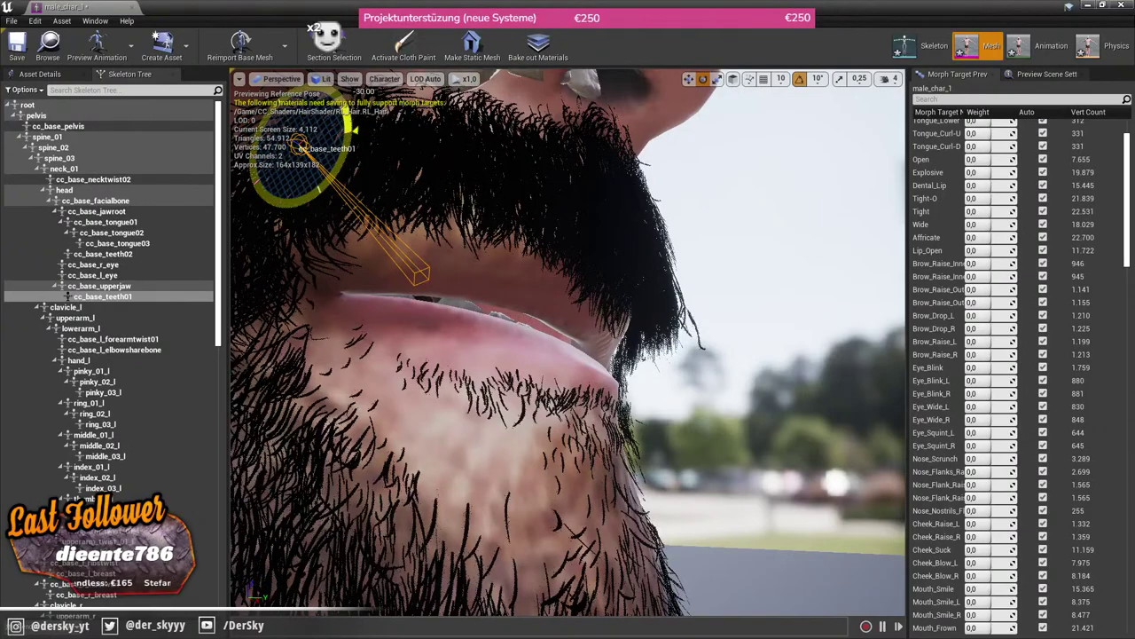
drag(567, 355, 497, 337)
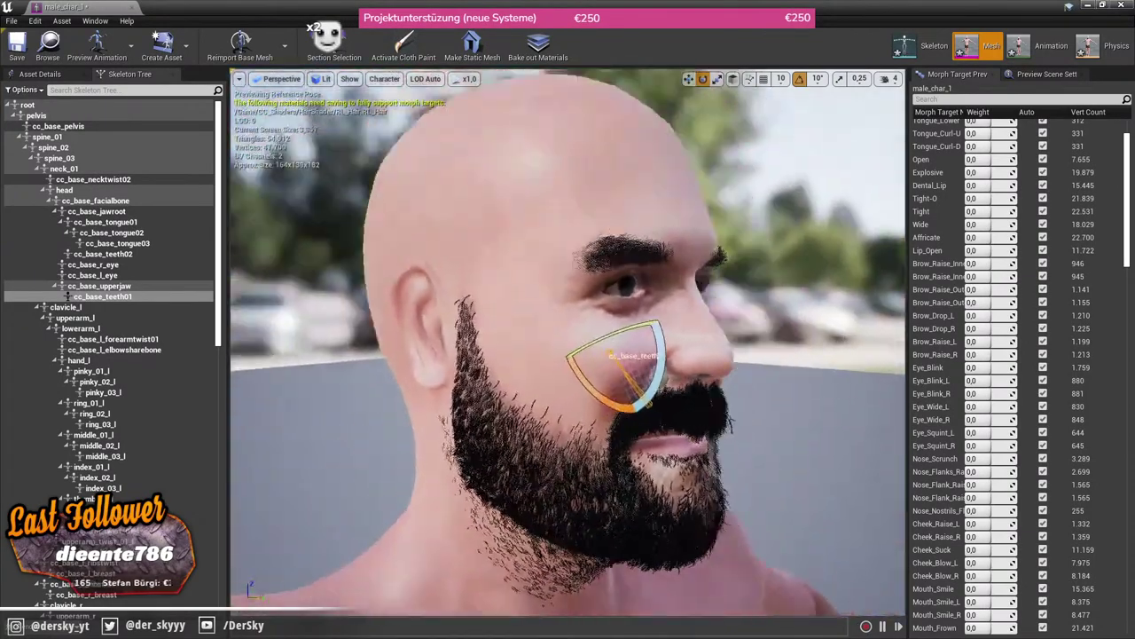
key(ctrl+z)
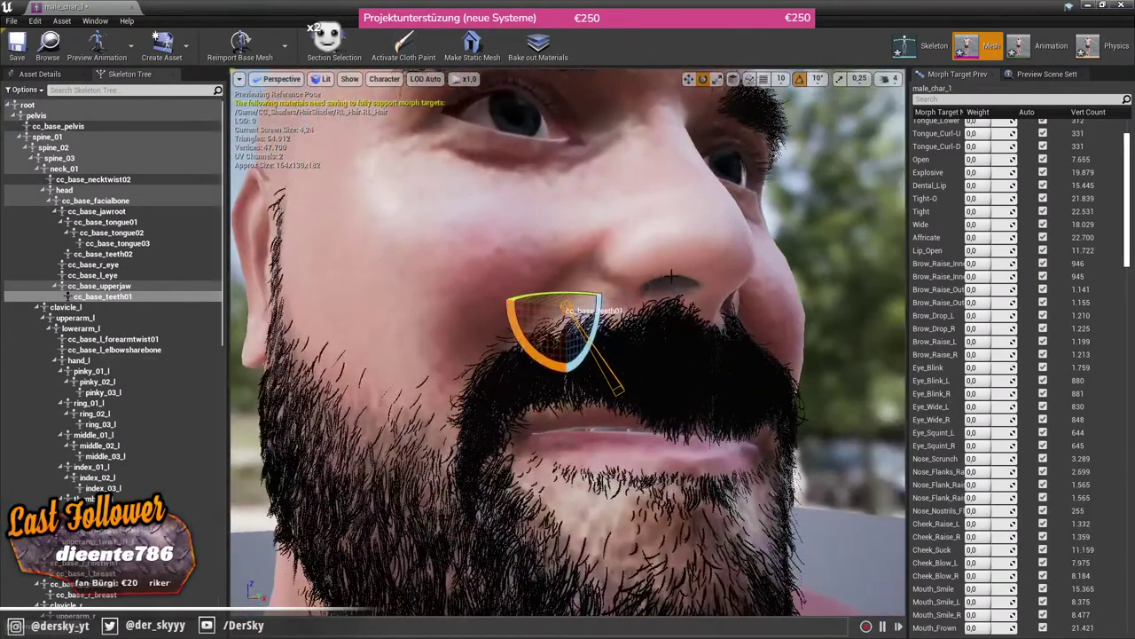
scroll(438, 264, down, 5)
drag(432, 266, 373, 284)
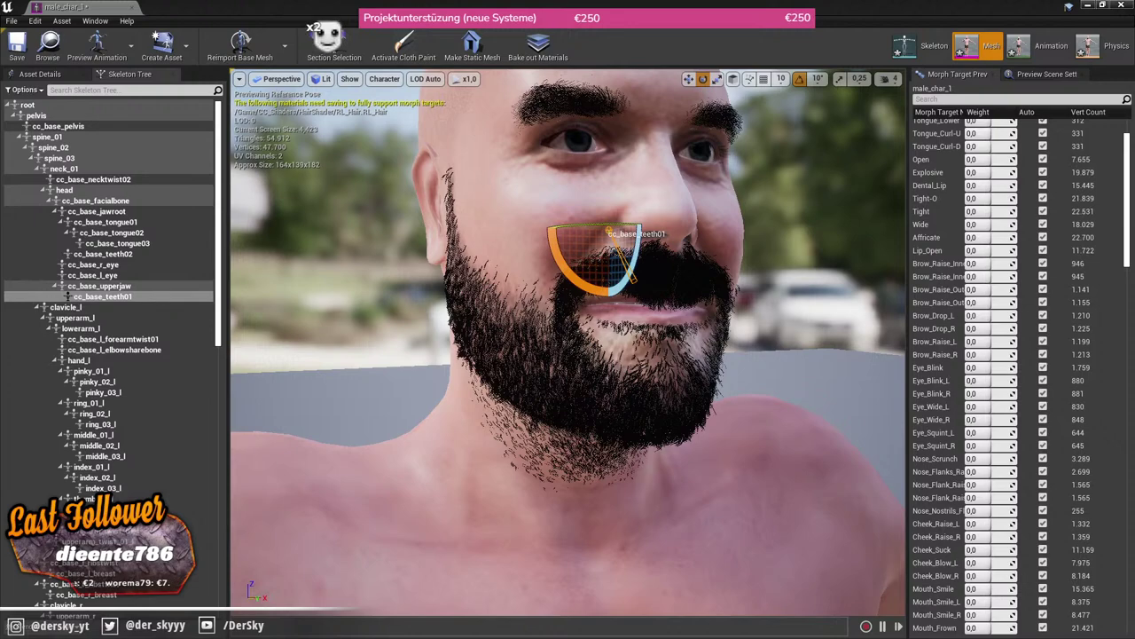
right_drag(568, 341, 567, 342)
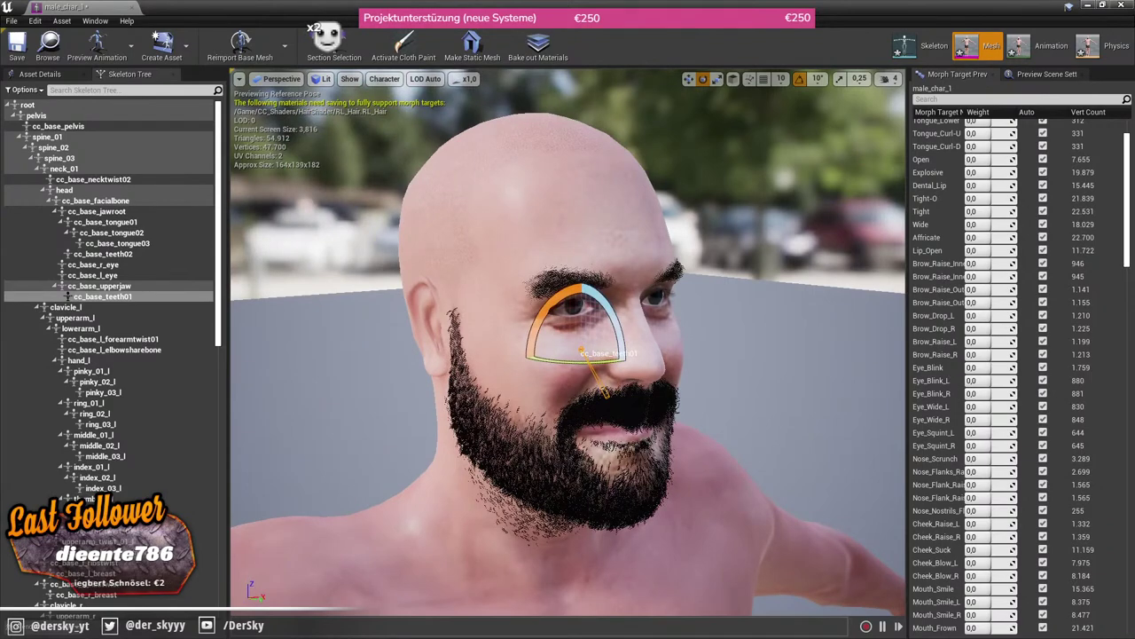
right_drag(567, 341, 568, 342)
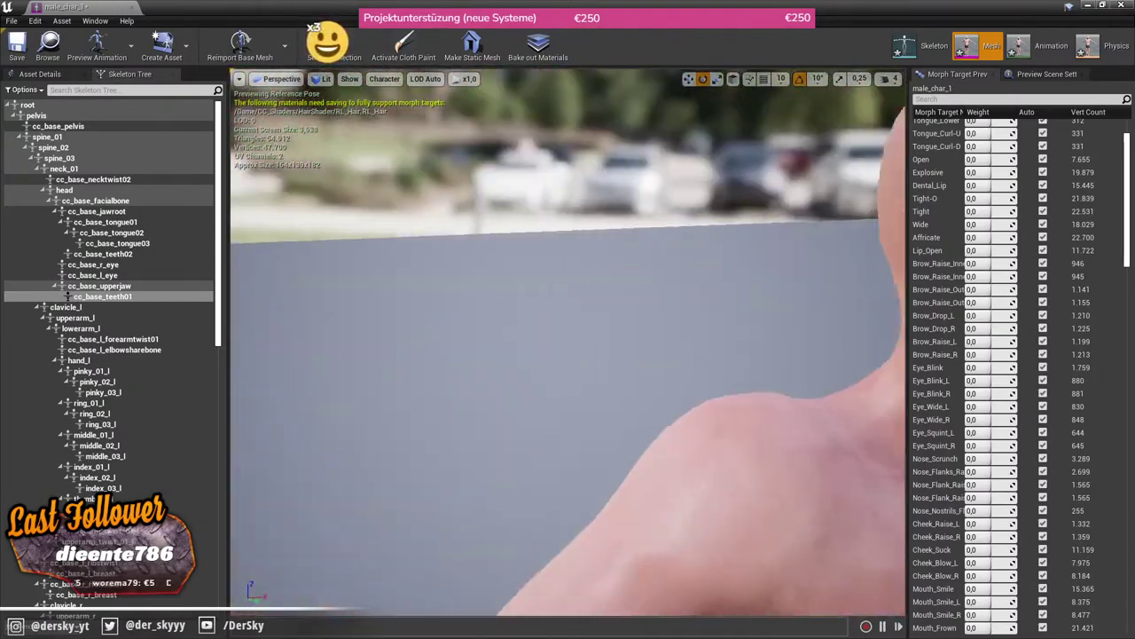
right_drag(448, 342, 448, 342)
right_drag(608, 494, 608, 494)
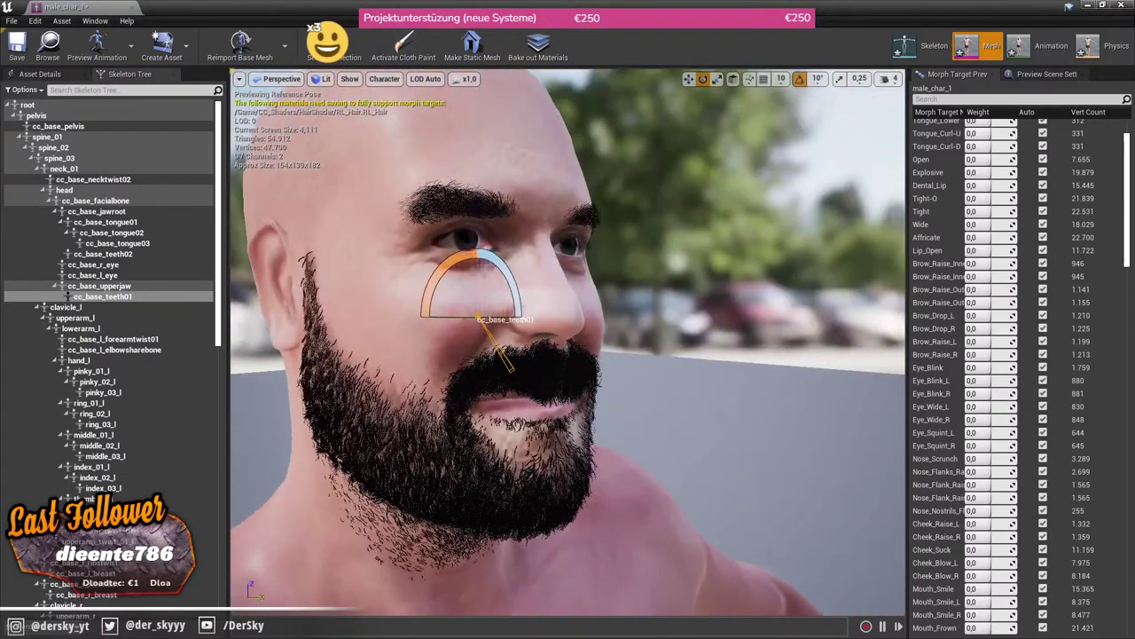
right_drag(637, 434, 637, 434)
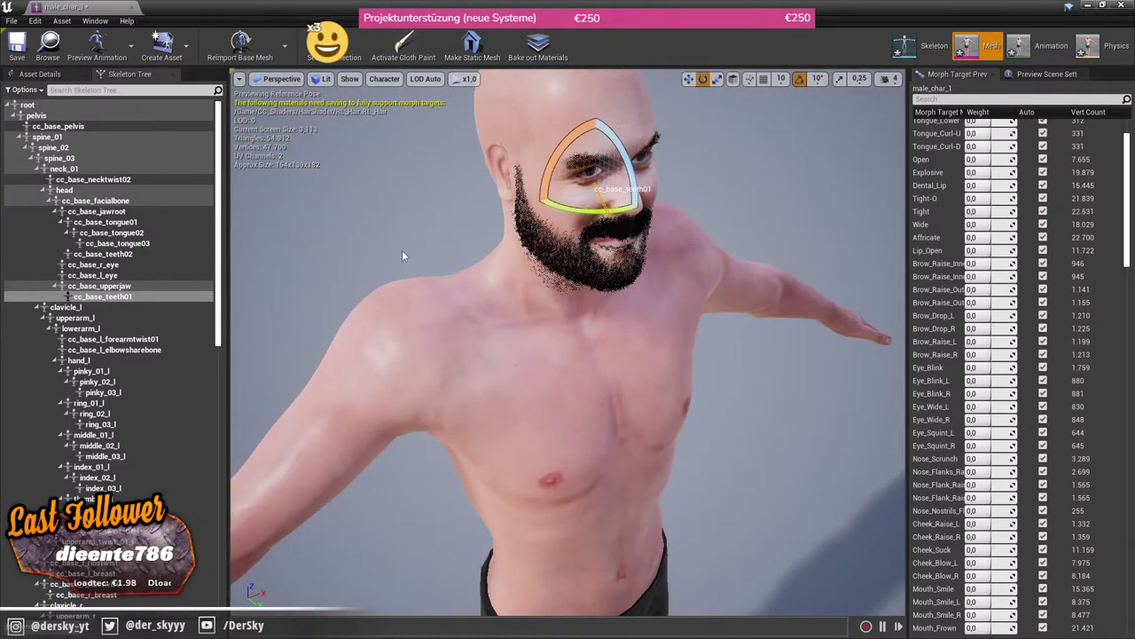
right_drag(613, 317, 614, 317)
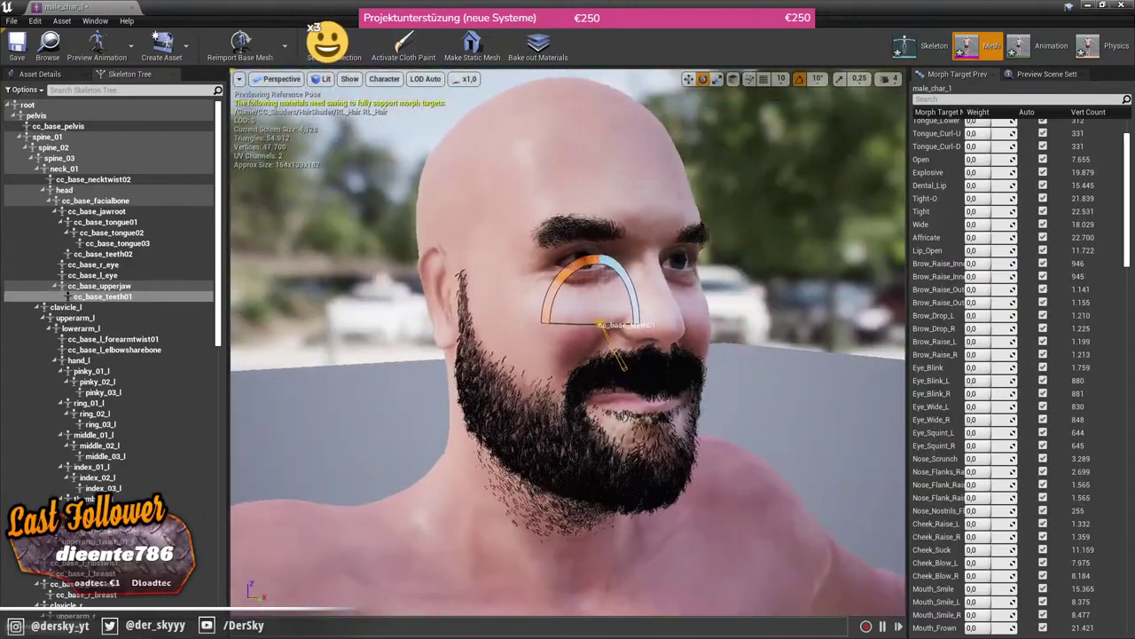
Step: Find the Beard_Transparency material in the CC_Characters male_char_1 Materials folder
double_click(288, 6)
click(493, 58)
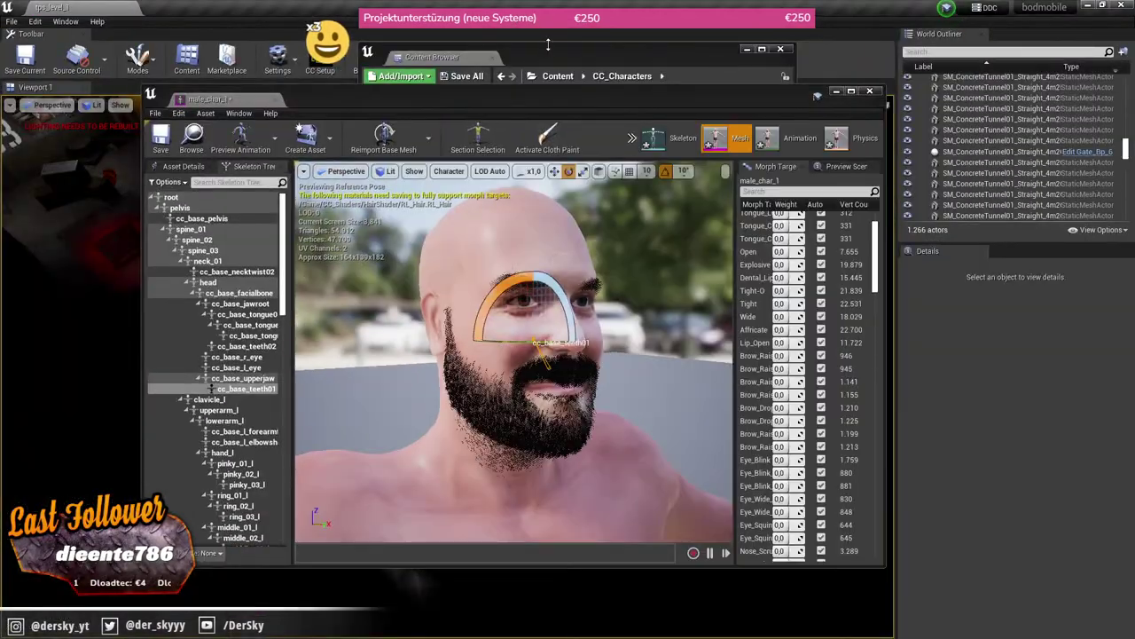
double_click(434, 146)
double_click(386, 143)
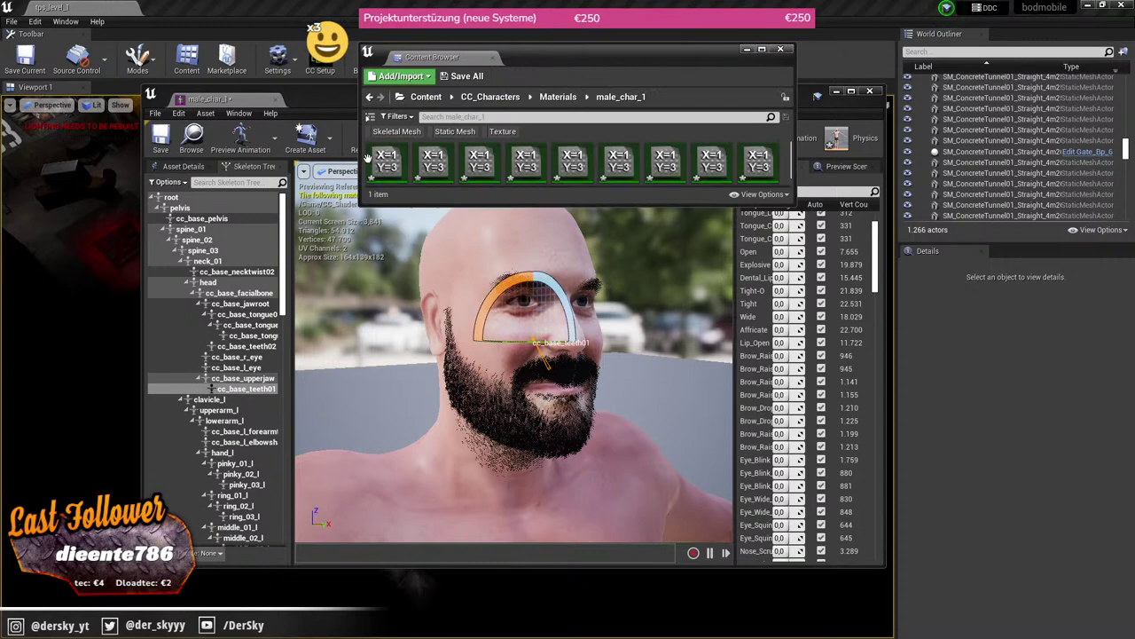
double_click(230, 11)
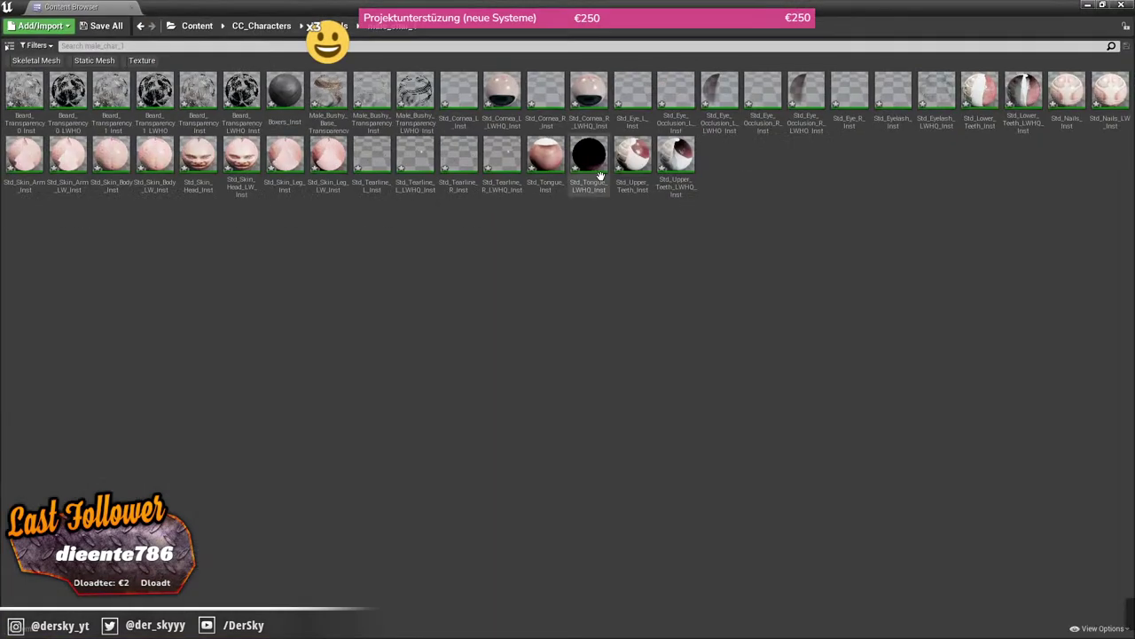
click(202, 111)
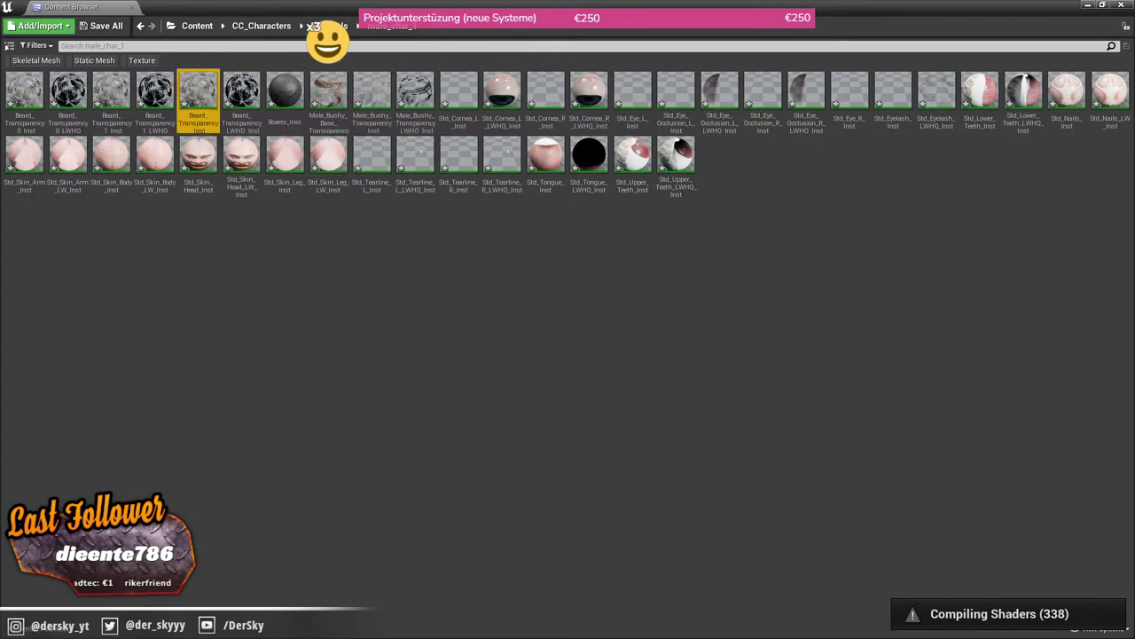
Step: Reopen the male_char_1 mesh and open its Element 18 Beard_Transparency_LWHQ_Inst material
click(339, 26)
click(262, 26)
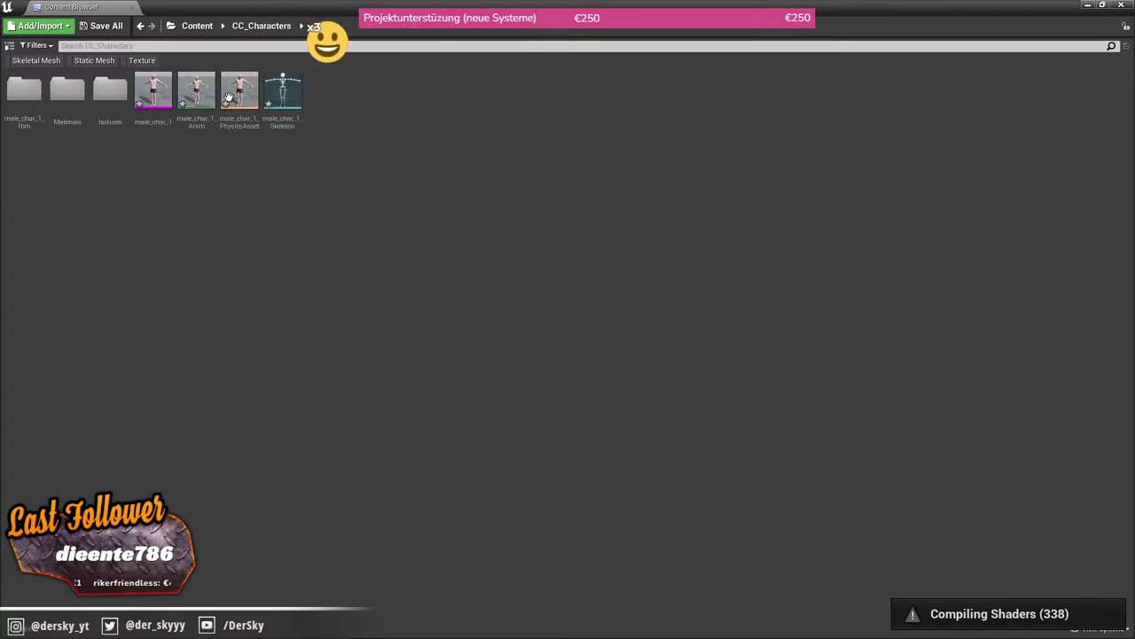
double_click(153, 88)
double_click(540, 91)
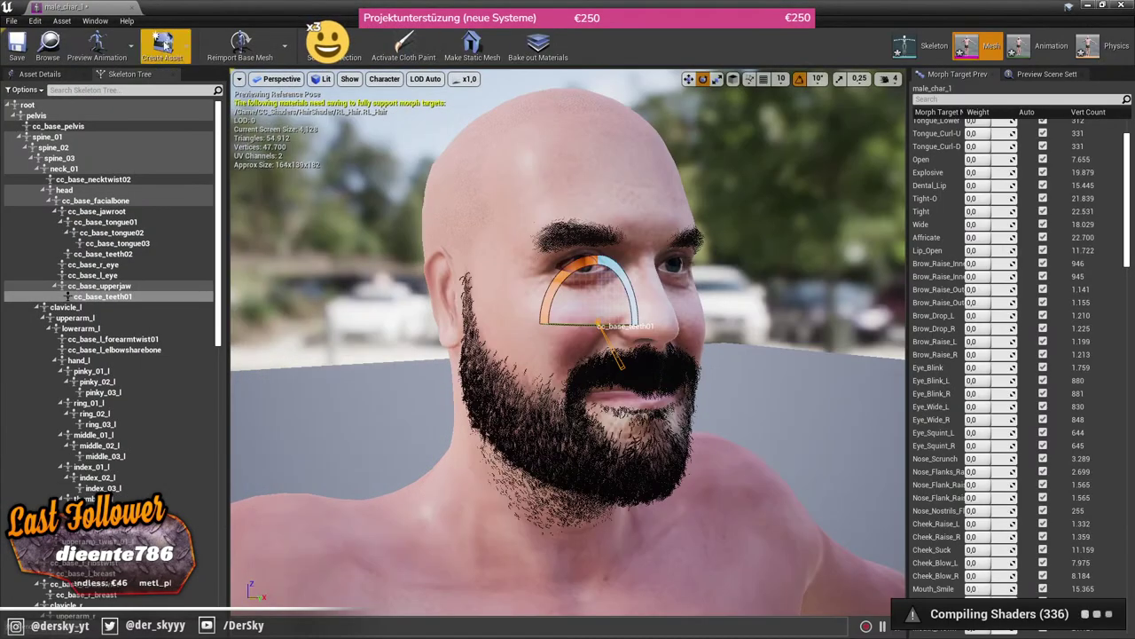
click(41, 76)
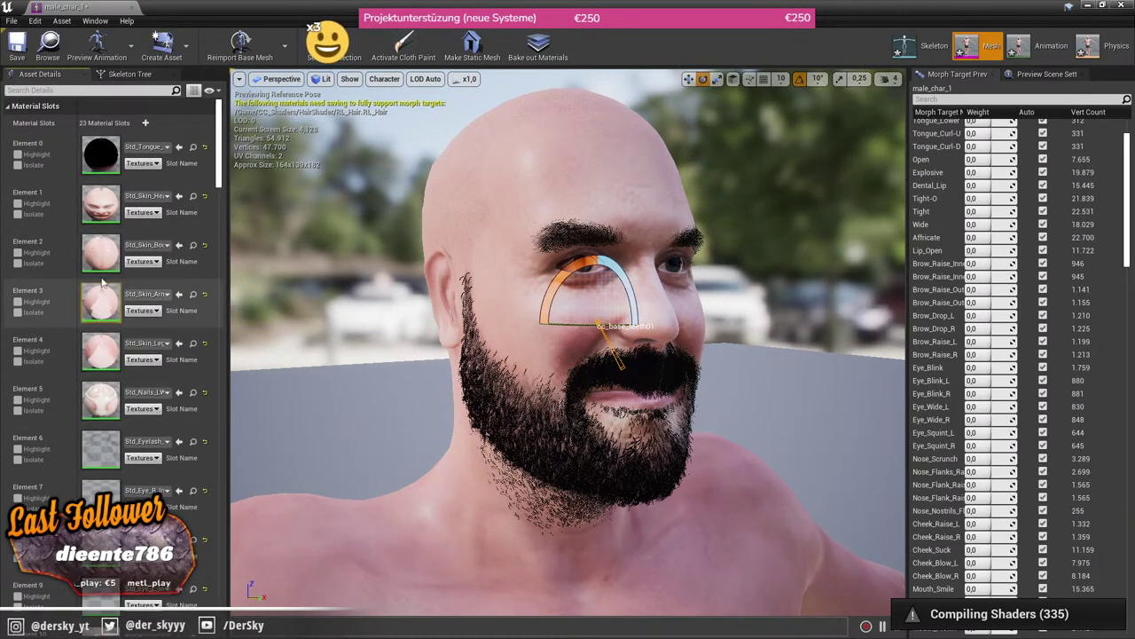
scroll(152, 184, down, 4)
scroll(153, 184, down, 2)
scroll(125, 372, down, 3)
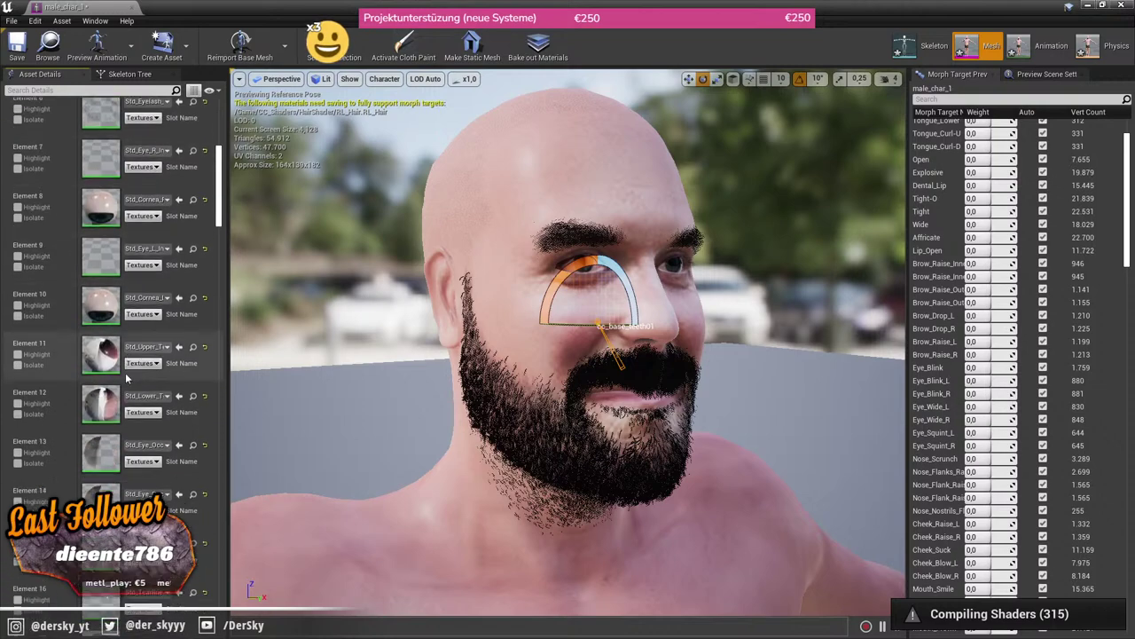
scroll(125, 373, down, 2)
scroll(137, 432, down, 2)
scroll(137, 432, down, 1)
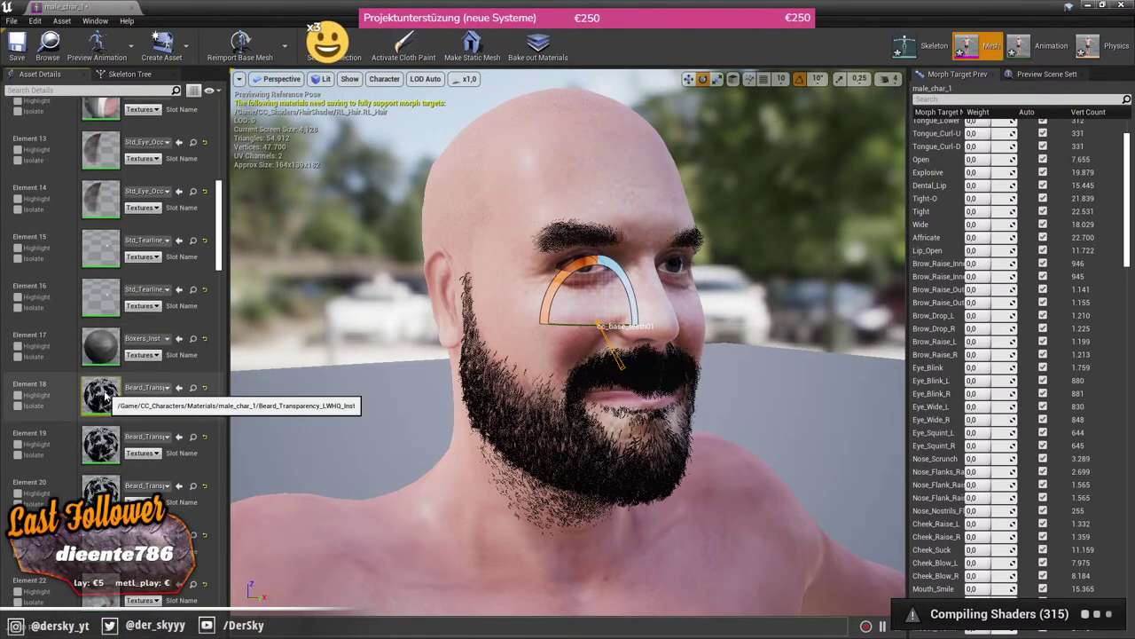
double_click(105, 396)
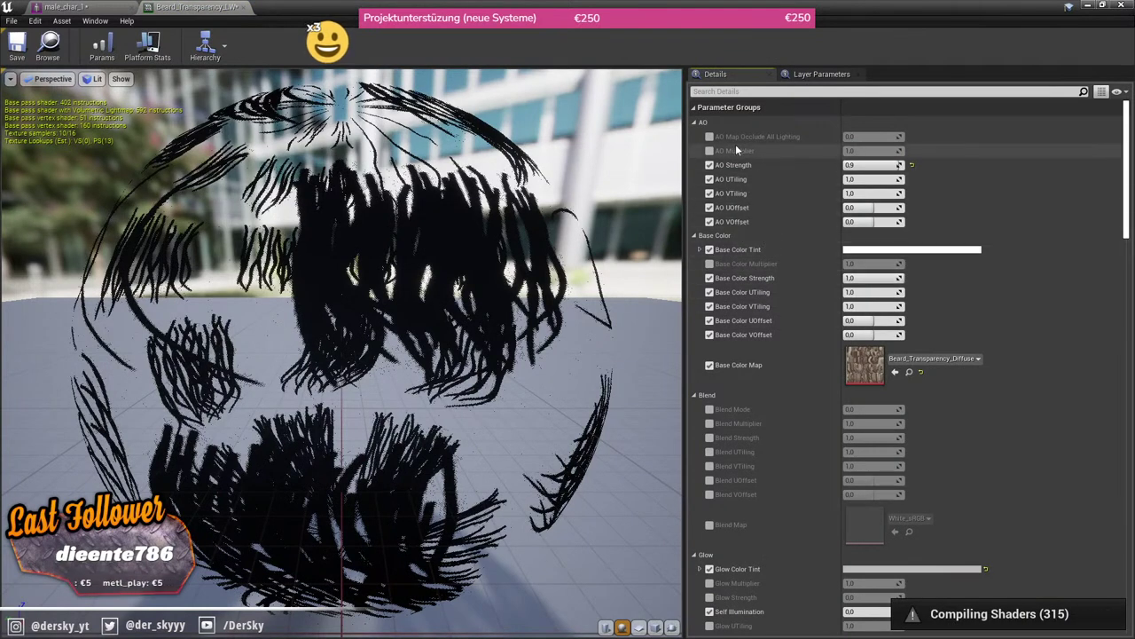
scroll(735, 143, down, 3)
scroll(736, 144, down, 3)
scroll(735, 144, down, 3)
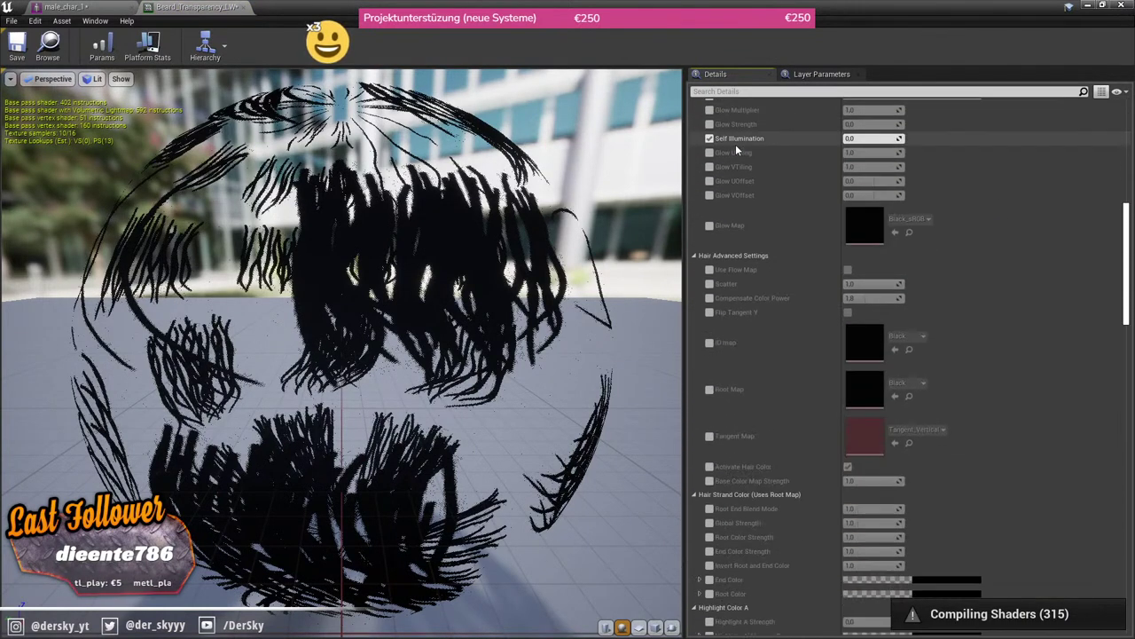
scroll(735, 144, down, 3)
scroll(736, 144, down, 3)
scroll(736, 144, down, 3)
scroll(736, 143, down, 3)
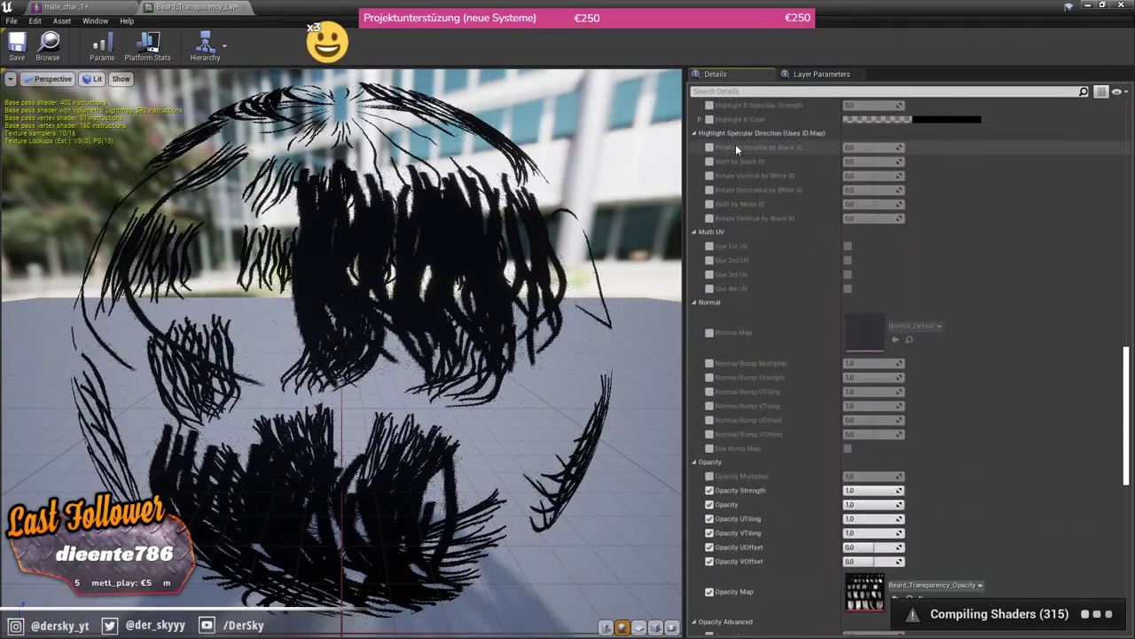
scroll(736, 143, down, 3)
scroll(735, 143, down, 3)
scroll(735, 143, down, 3)
scroll(736, 144, down, 3)
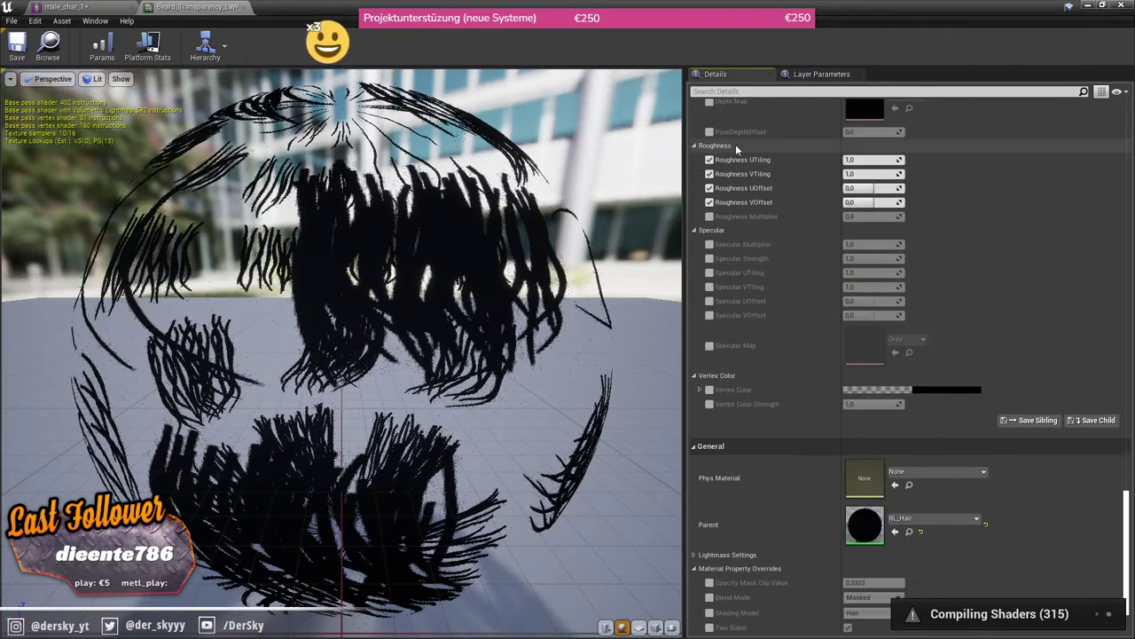
click(936, 395)
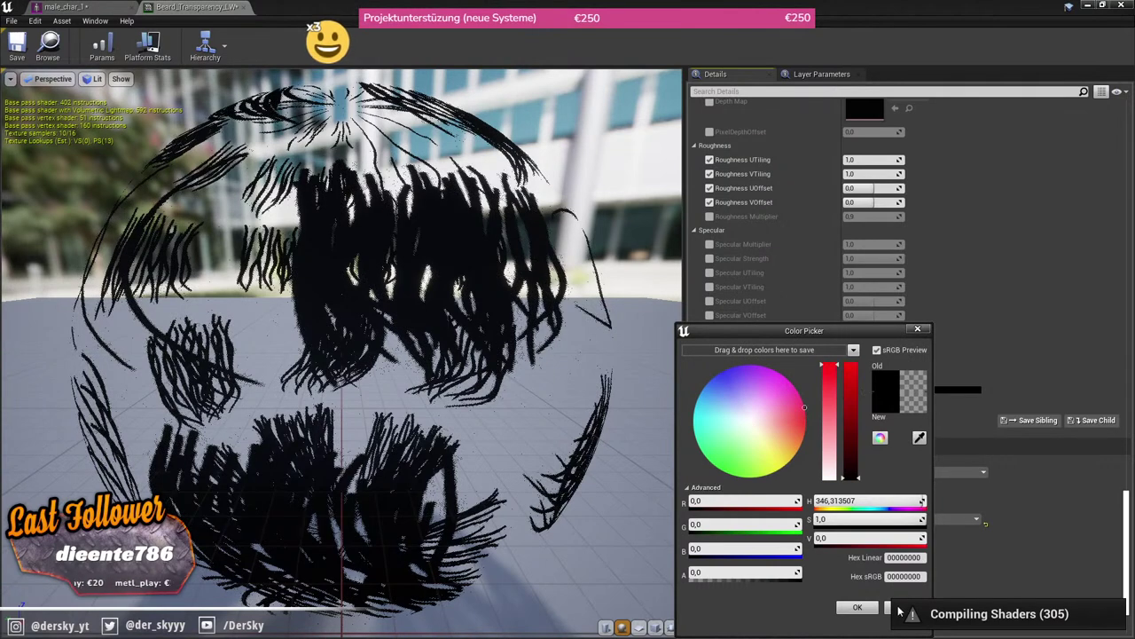
click(899, 611)
click(951, 387)
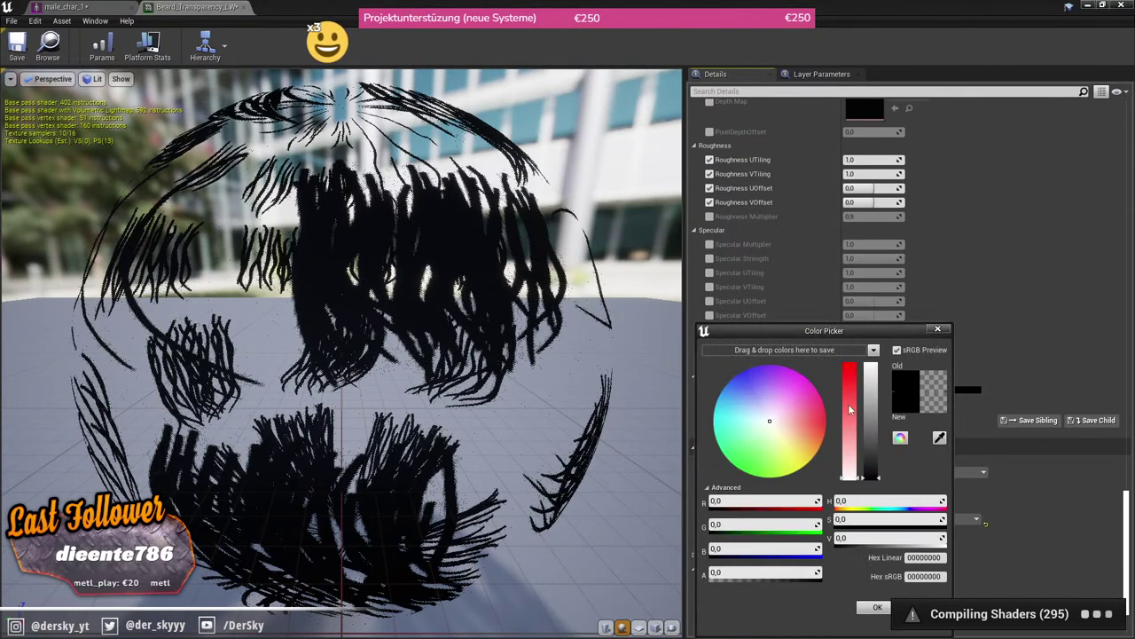
drag(868, 406, 868, 364)
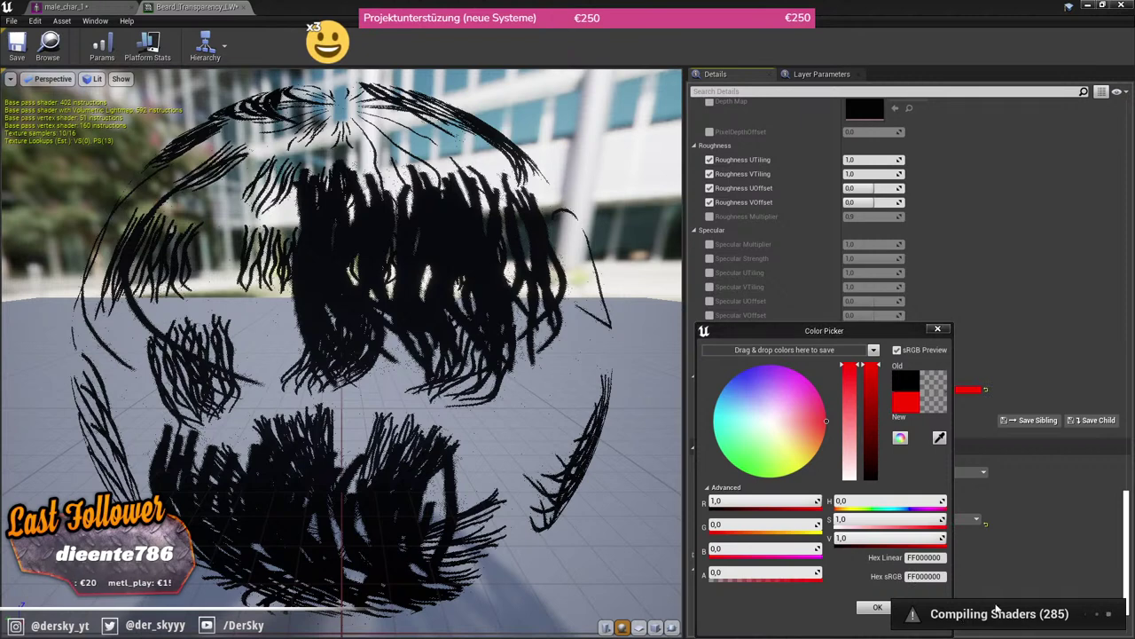
click(876, 608)
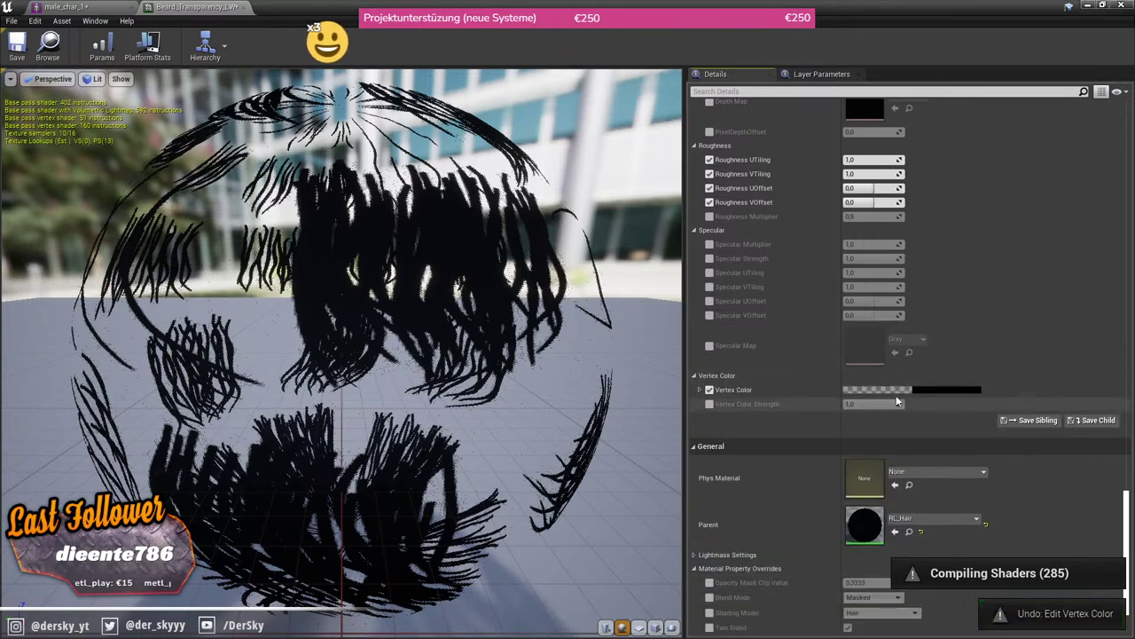
scroll(888, 348, up, 10)
scroll(884, 348, up, 3)
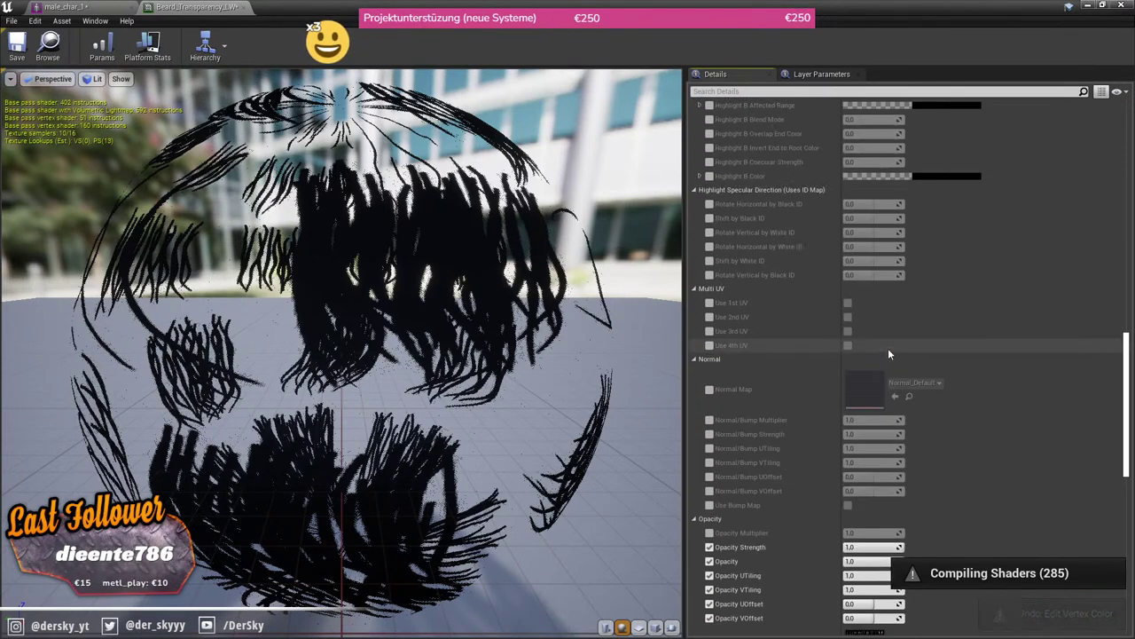
scroll(884, 347, up, 3)
scroll(884, 348, up, 2)
scroll(883, 347, up, 3)
scroll(883, 347, up, 5)
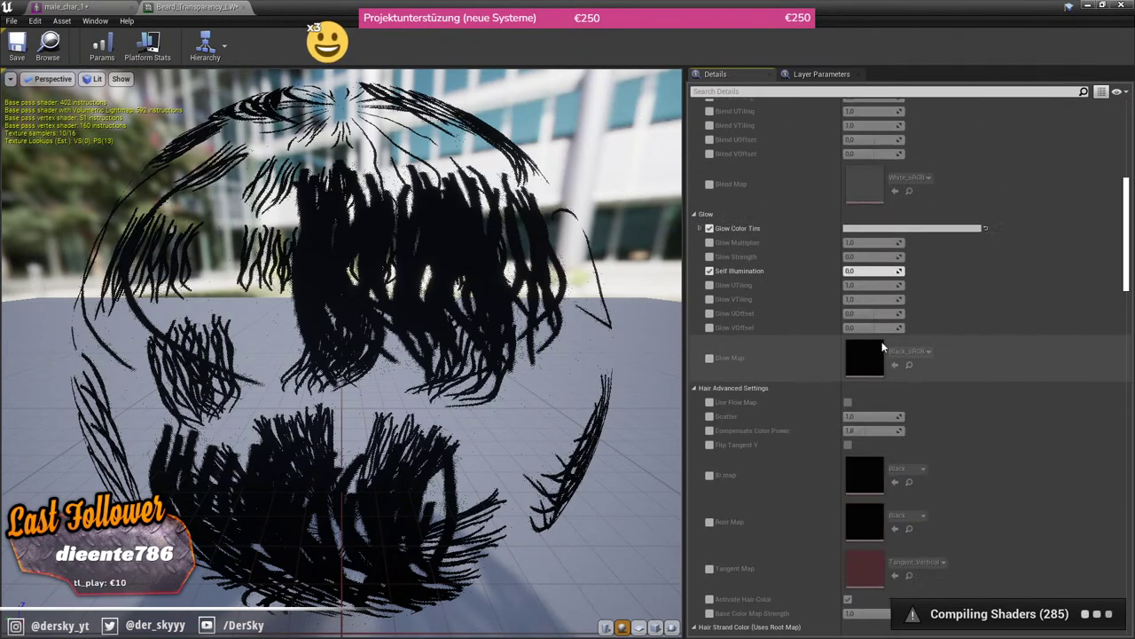
scroll(882, 346, up, 5)
scroll(746, 448, up, 3)
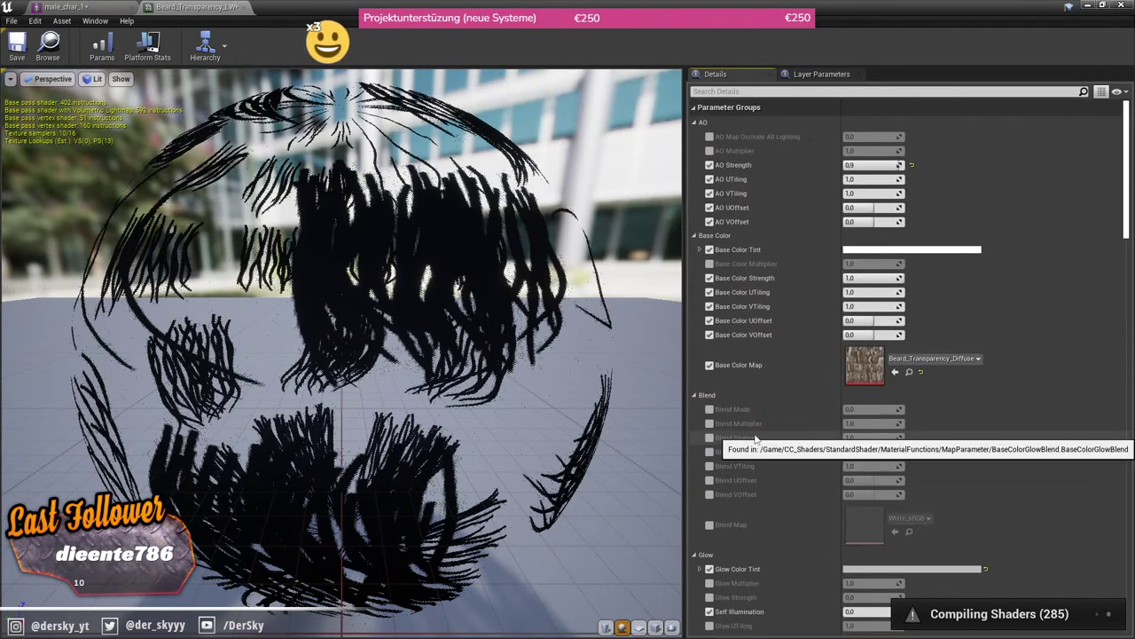
click(912, 249)
click(963, 338)
drag(970, 328, 962, 299)
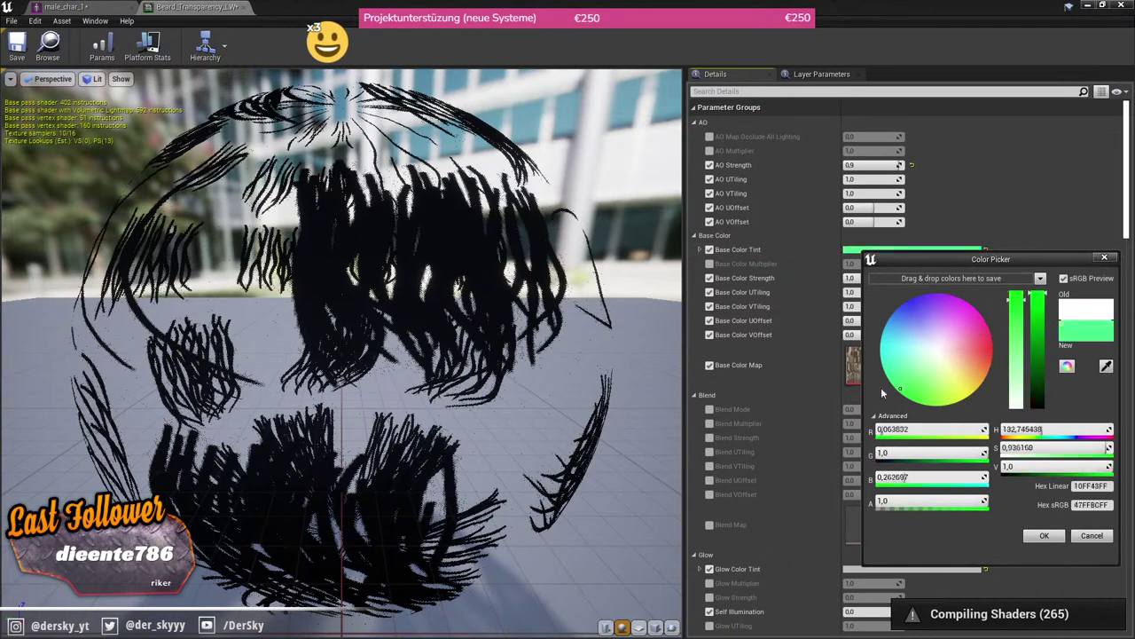
click(1092, 535)
click(38, 62)
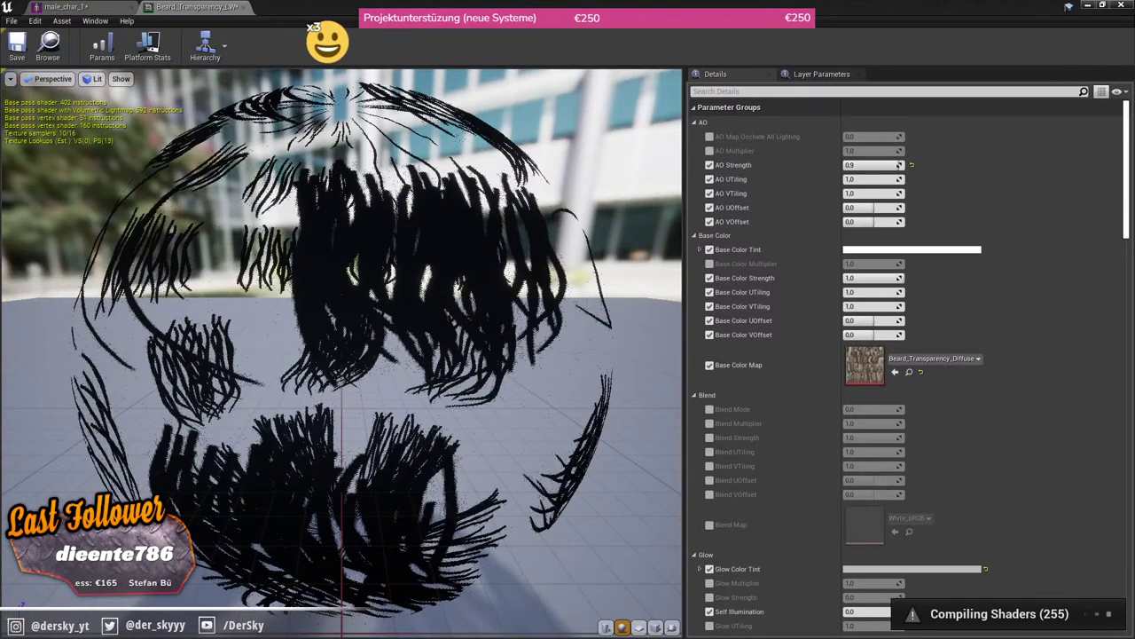
Step: Assign the selected lighter beard materials to Elements 18 and 19 of male_char_1
click(108, 6)
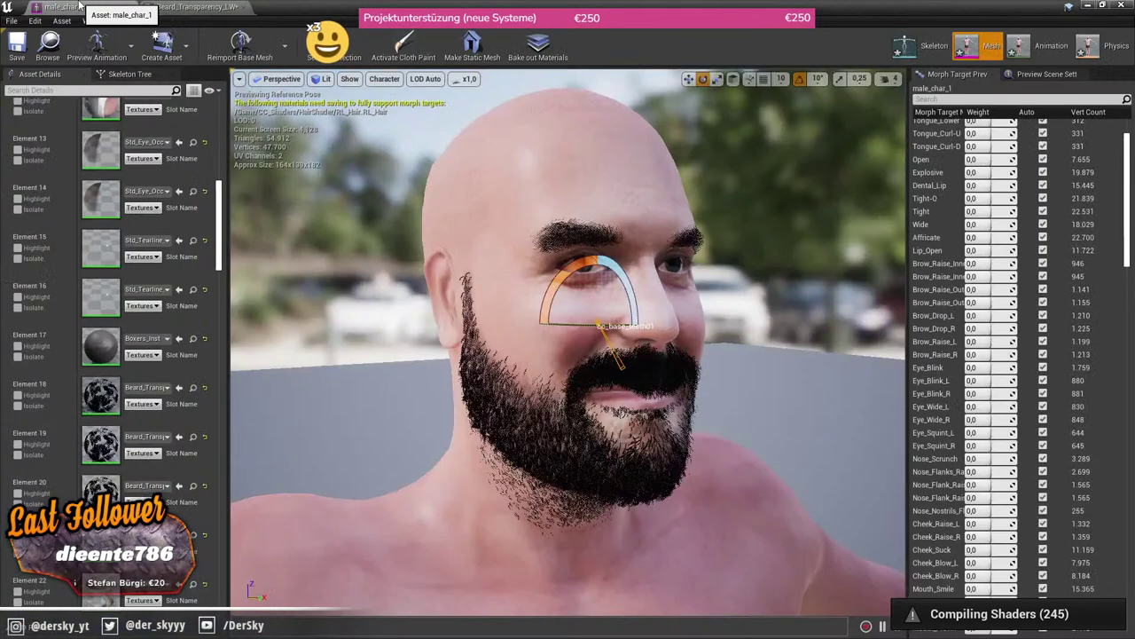
click(180, 390)
scroll(568, 354, up, 5)
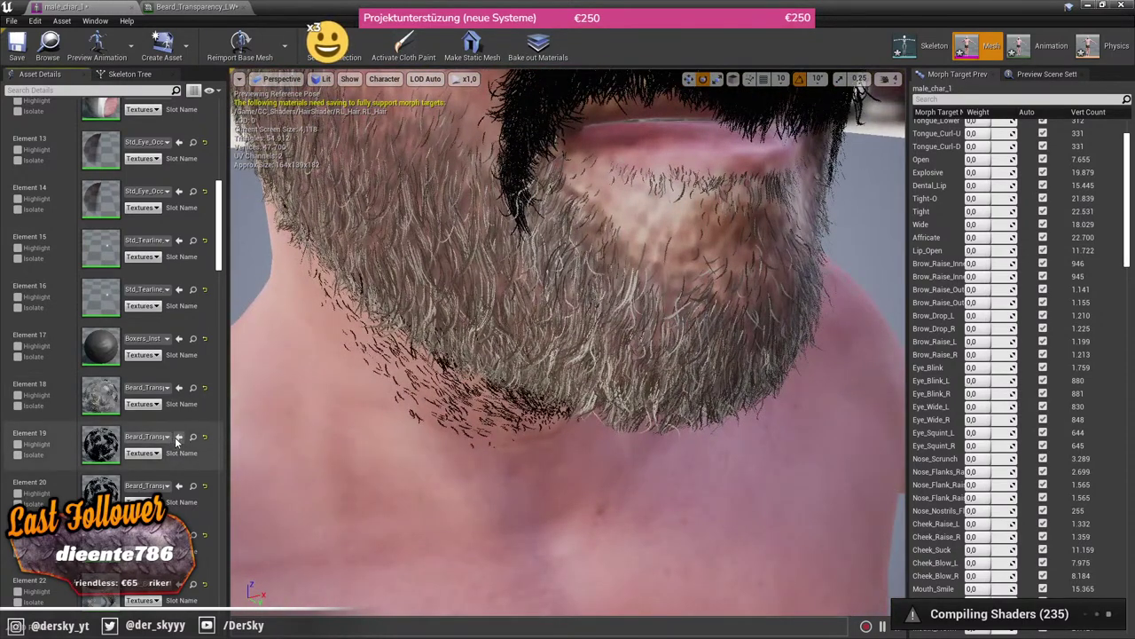
click(179, 436)
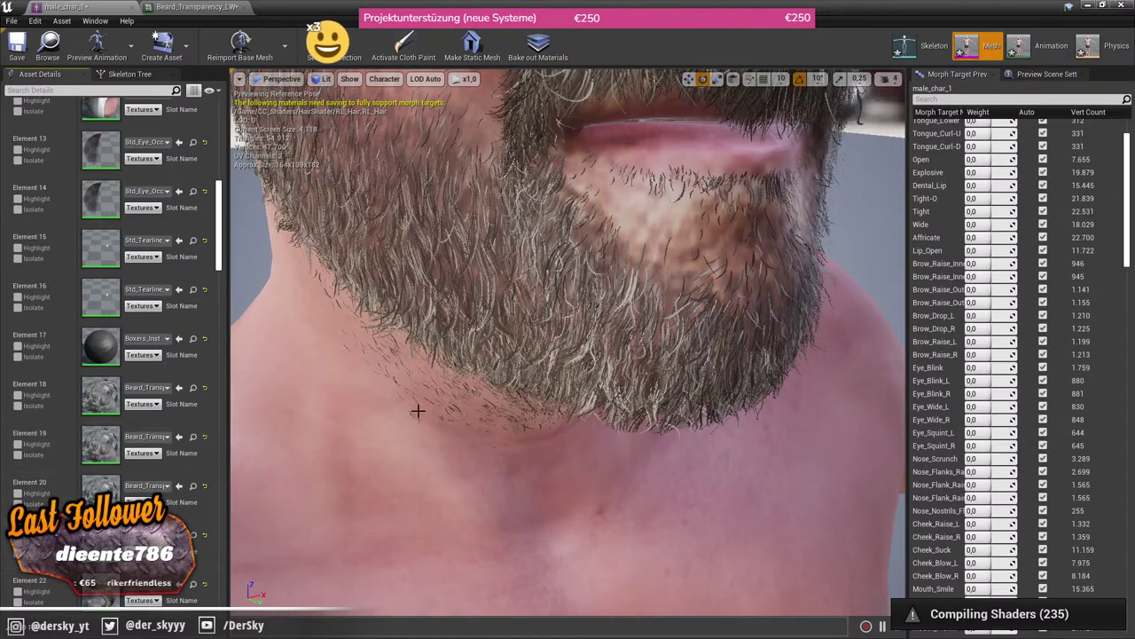
scroll(418, 411, down, 5)
scroll(418, 411, up, 2)
Step: Reuse the bushy beard material on the remaining beard slot and orbit to inspect the beard
drag(568, 341, 567, 342)
scroll(166, 365, down, 3)
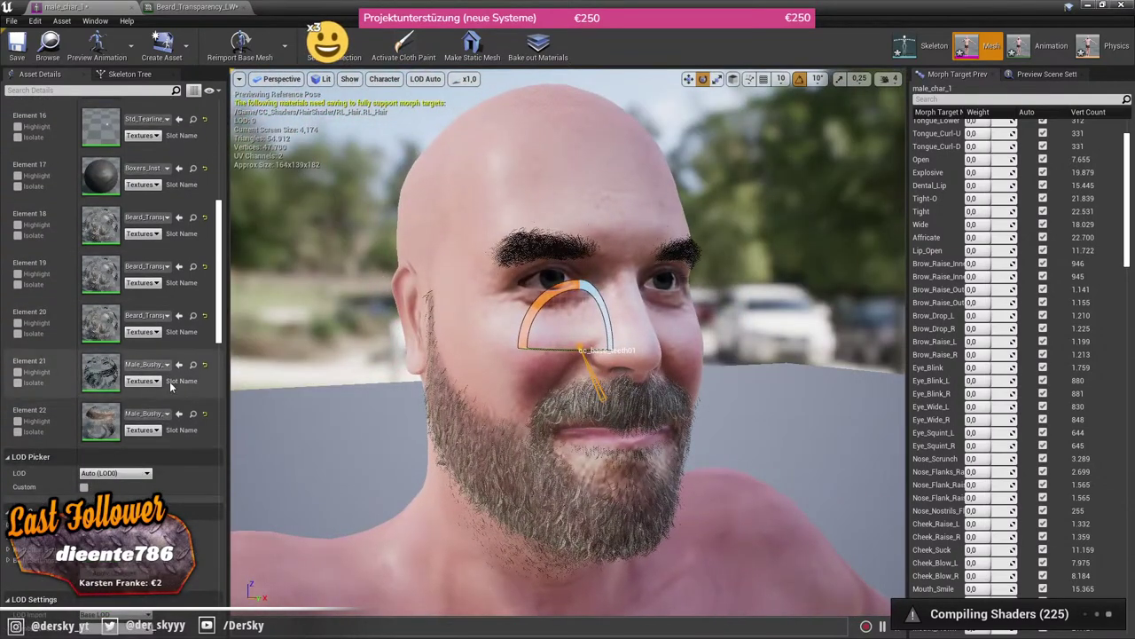
drag(100, 371, 101, 367)
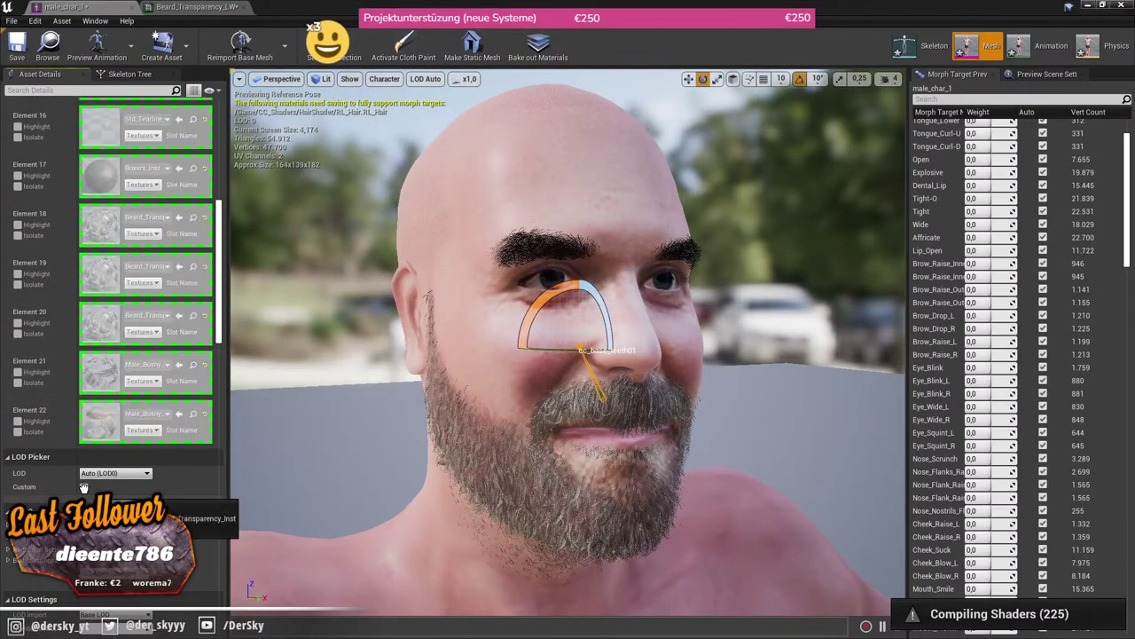
drag(460, 391, 460, 391)
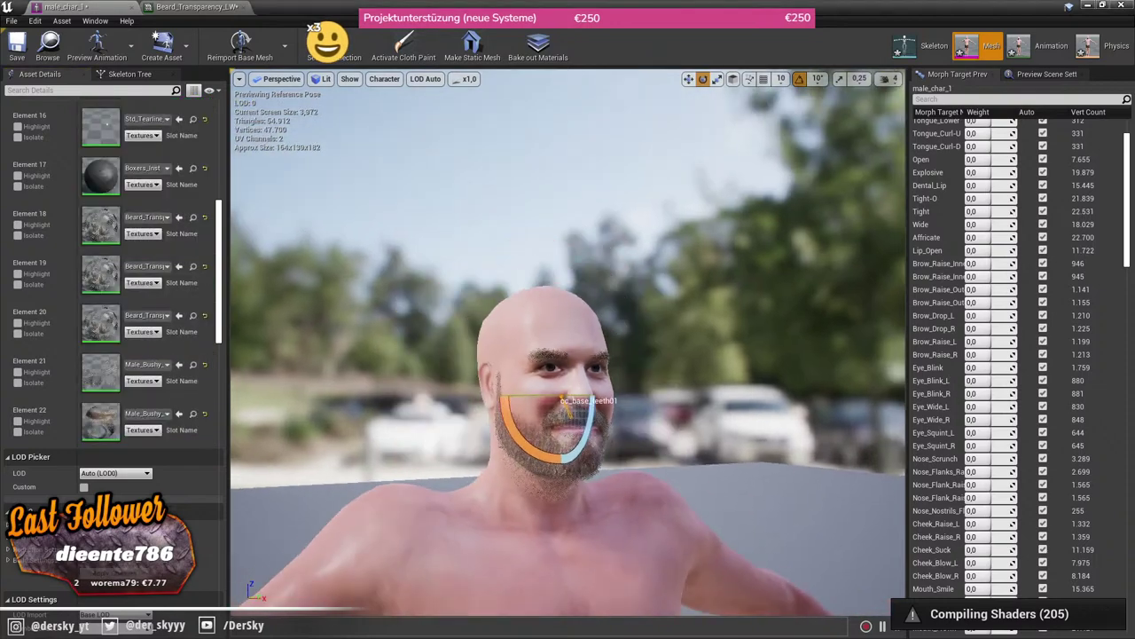
drag(625, 355, 625, 355)
drag(574, 238, 574, 238)
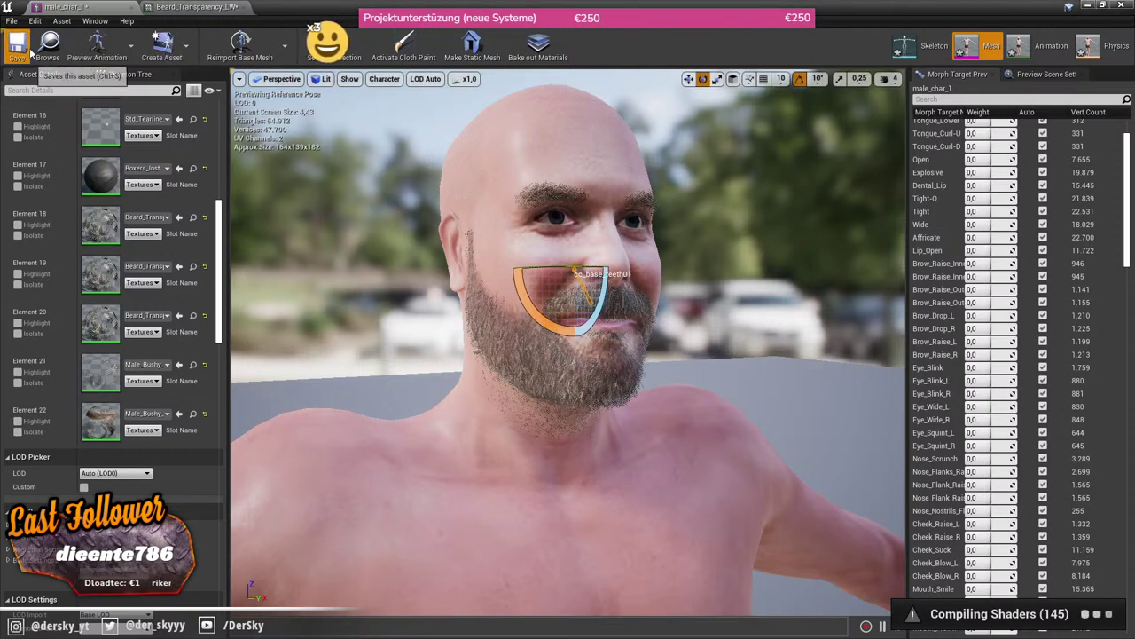
Step: Save the mesh and create an Anim Blueprint for male_char_1 named ABP_Male_Char_1_test
key(ctrl+s)
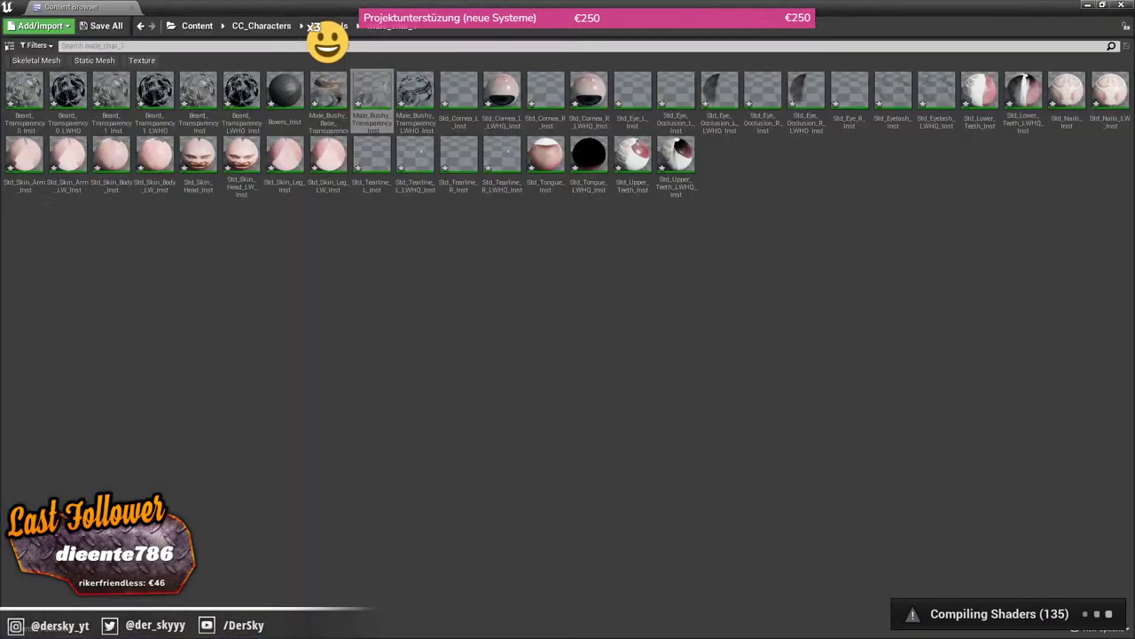
click(261, 25)
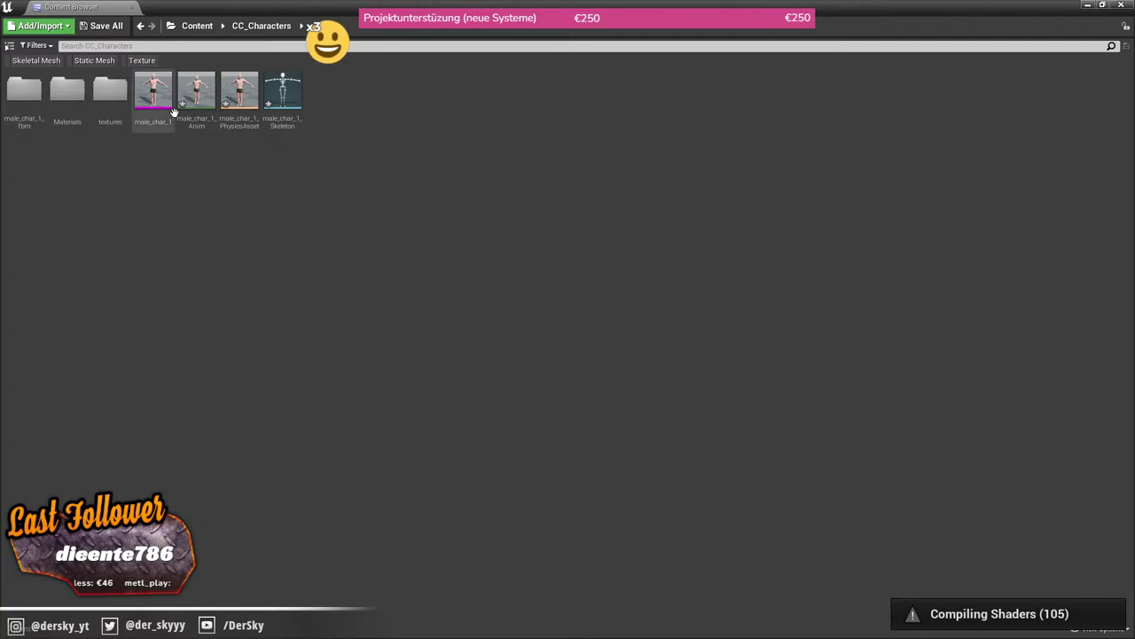
right_click(153, 108)
mouse_move(243, 124)
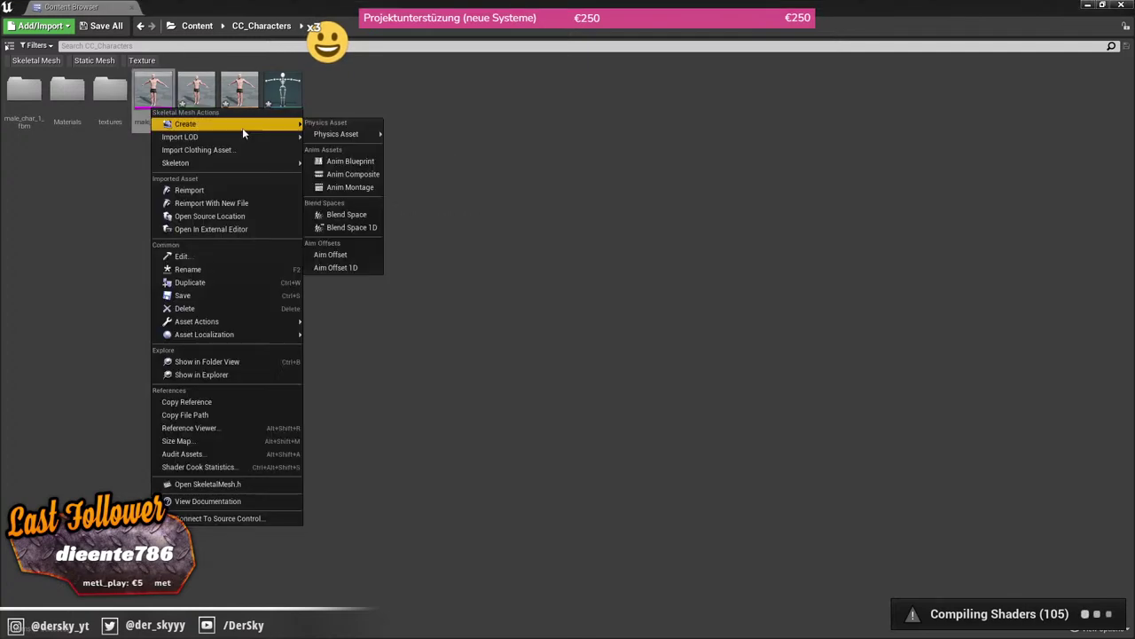
click(369, 161)
text(ABP_Male_Char_1)
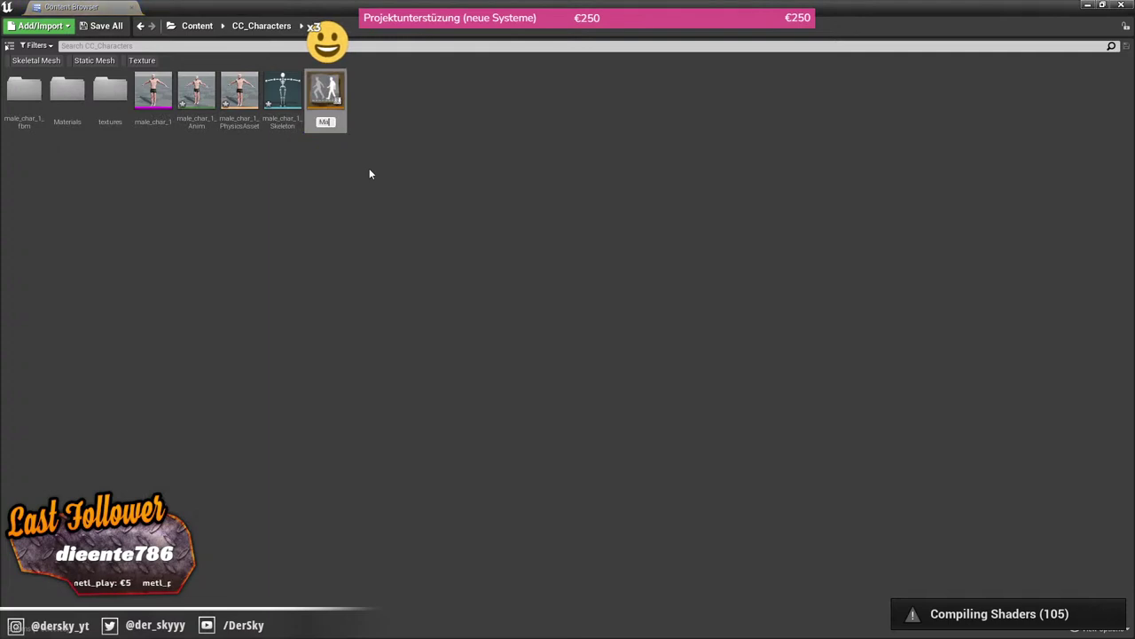
text(_test)
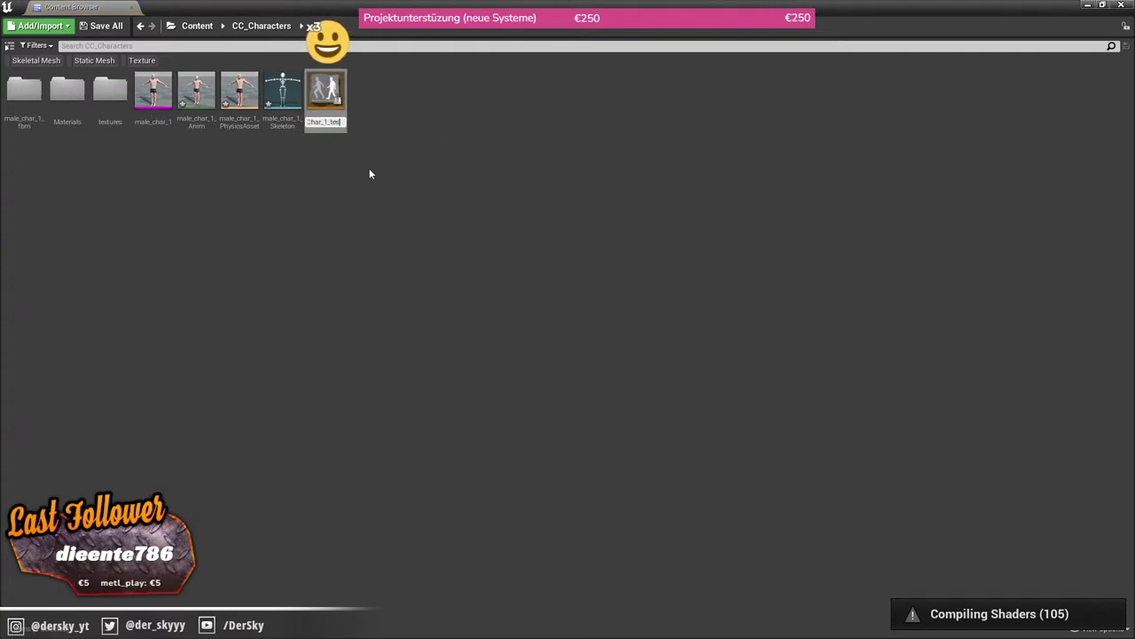
key(Return)
Step: Rename the new blueprint to AnimBP_Male_Char_1_test
key(Home)
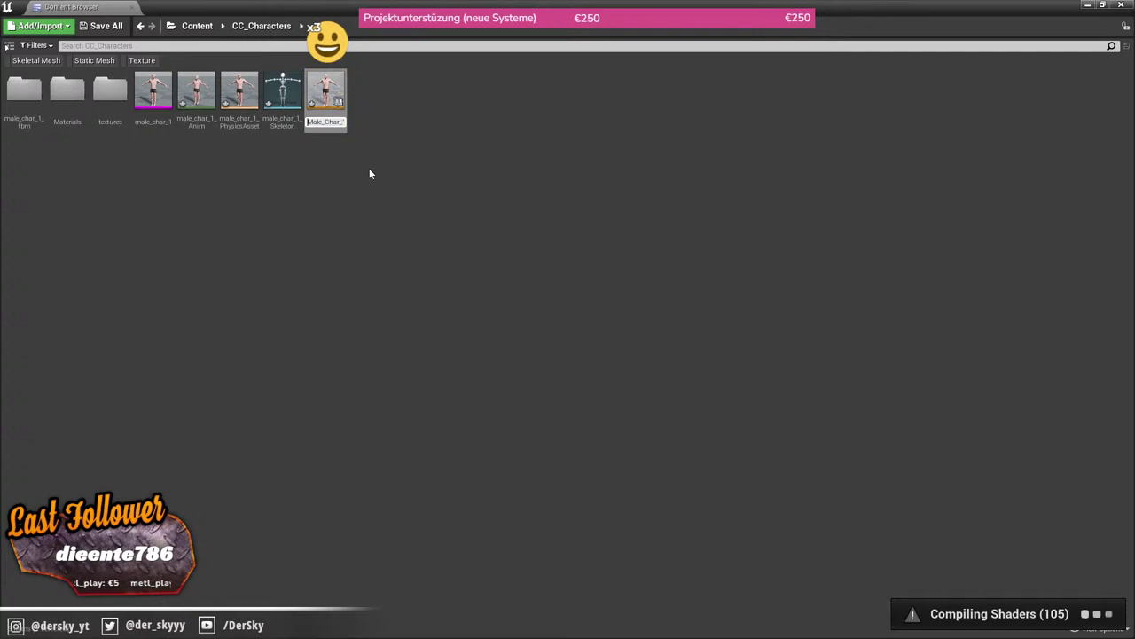
text(Anim)
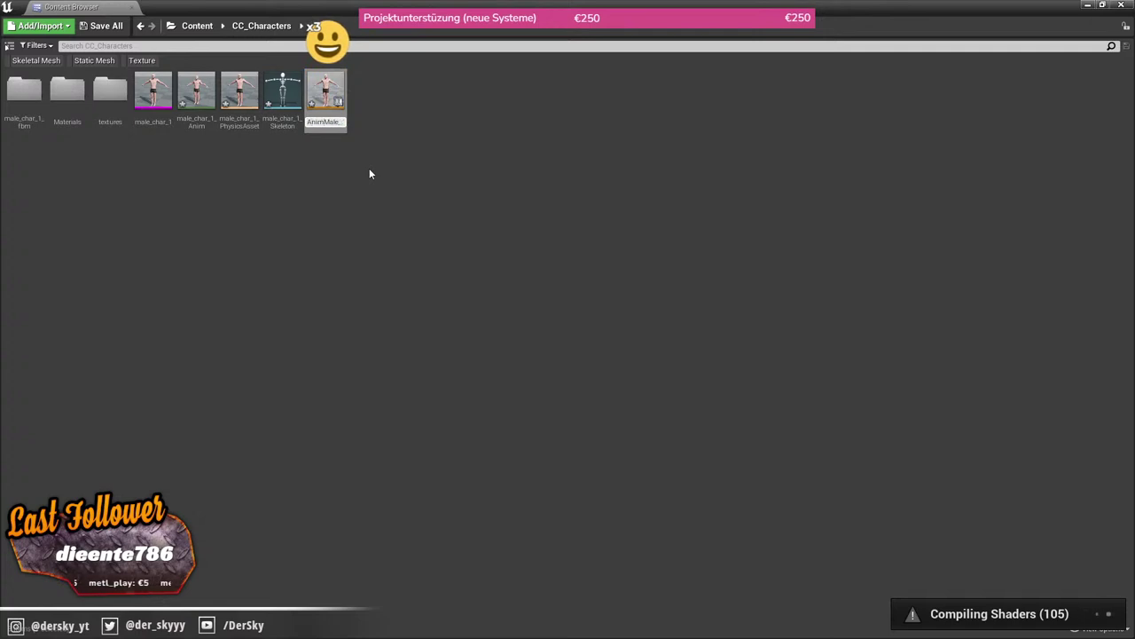
text(BP_)
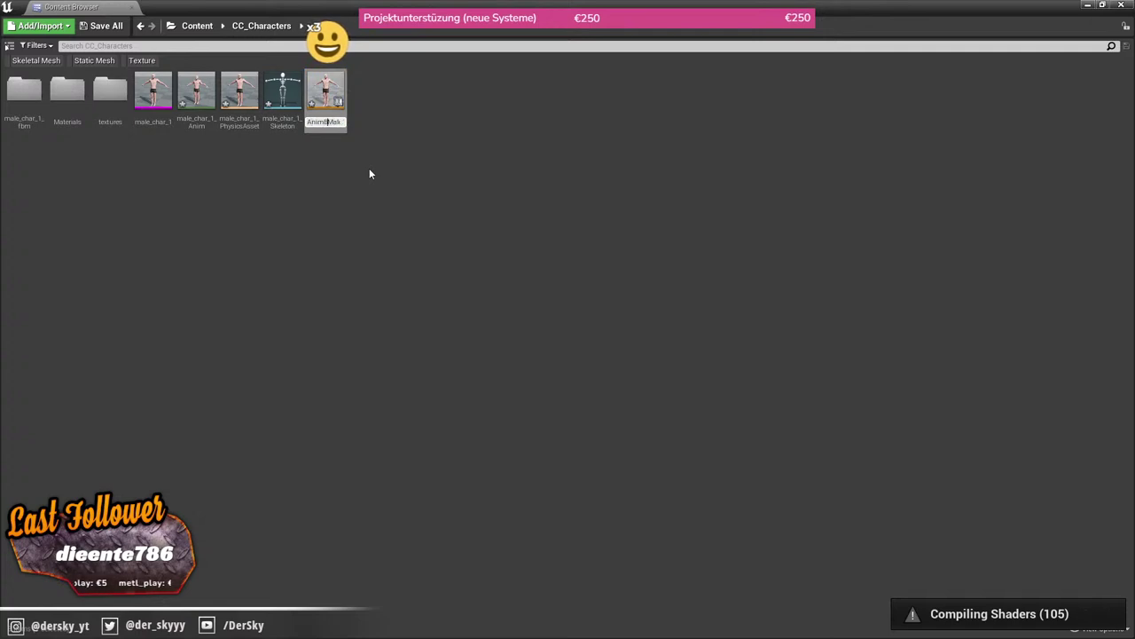
key(Return)
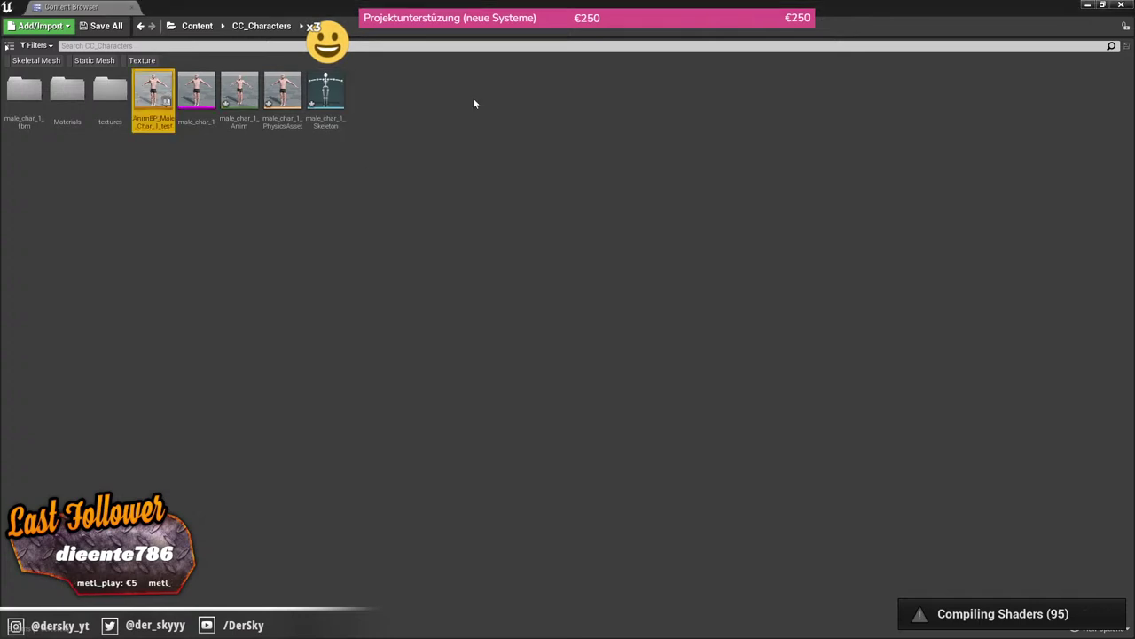
Step: Open AnimBP_Male_Char_1_test and look over its AnimGraph and Event Graph
double_click(148, 89)
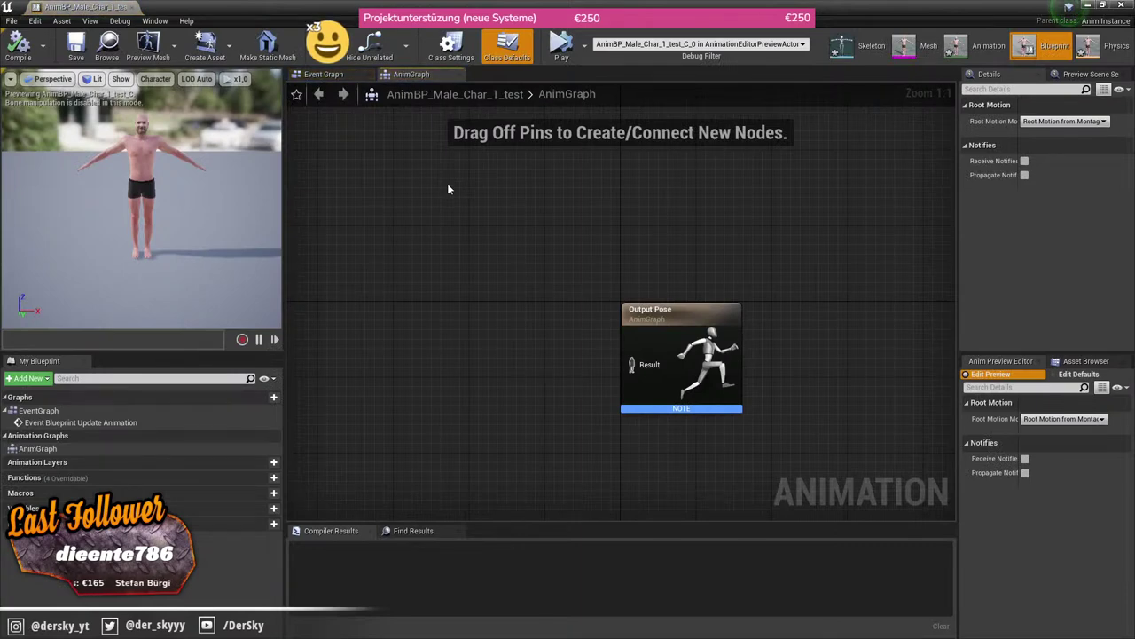
right_drag(412, 262, 476, 218)
drag(697, 325, 541, 310)
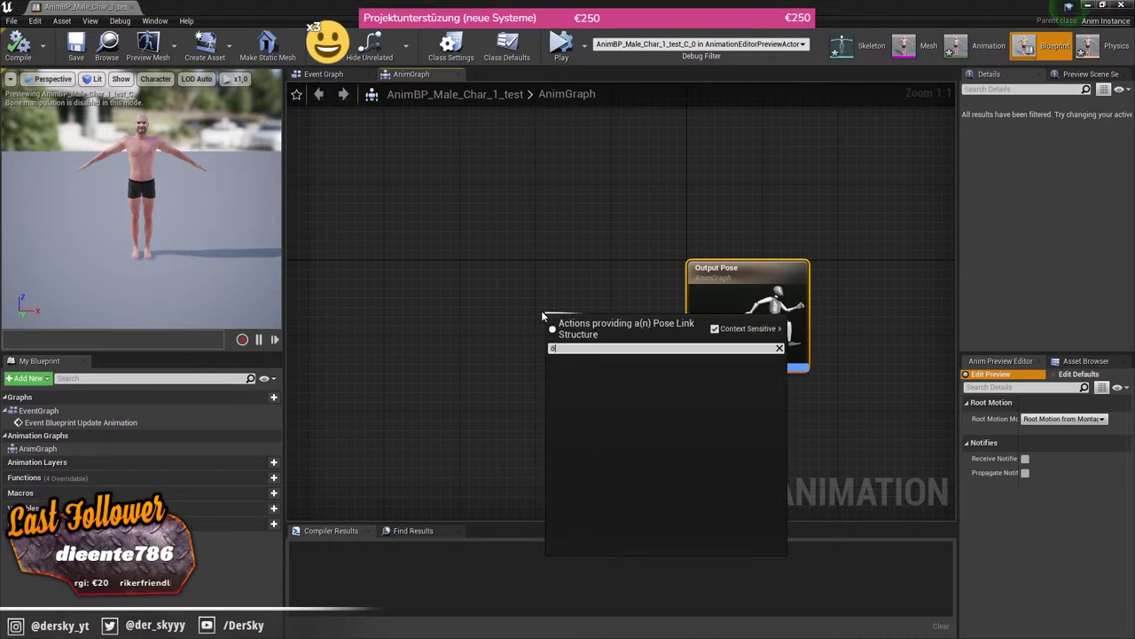
click(510, 190)
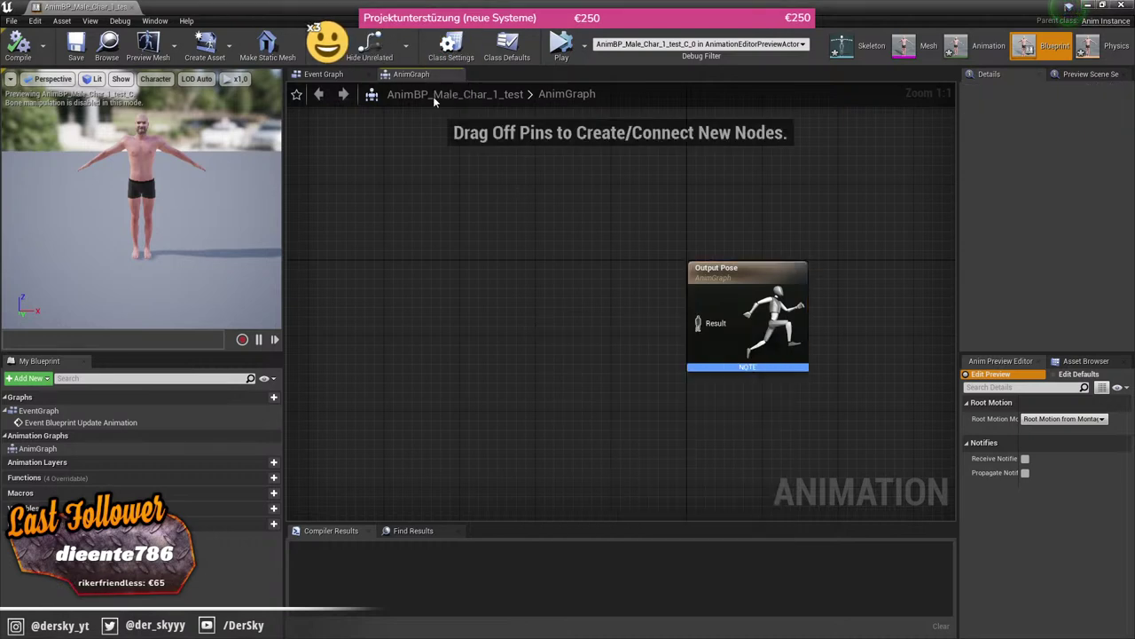
click(324, 75)
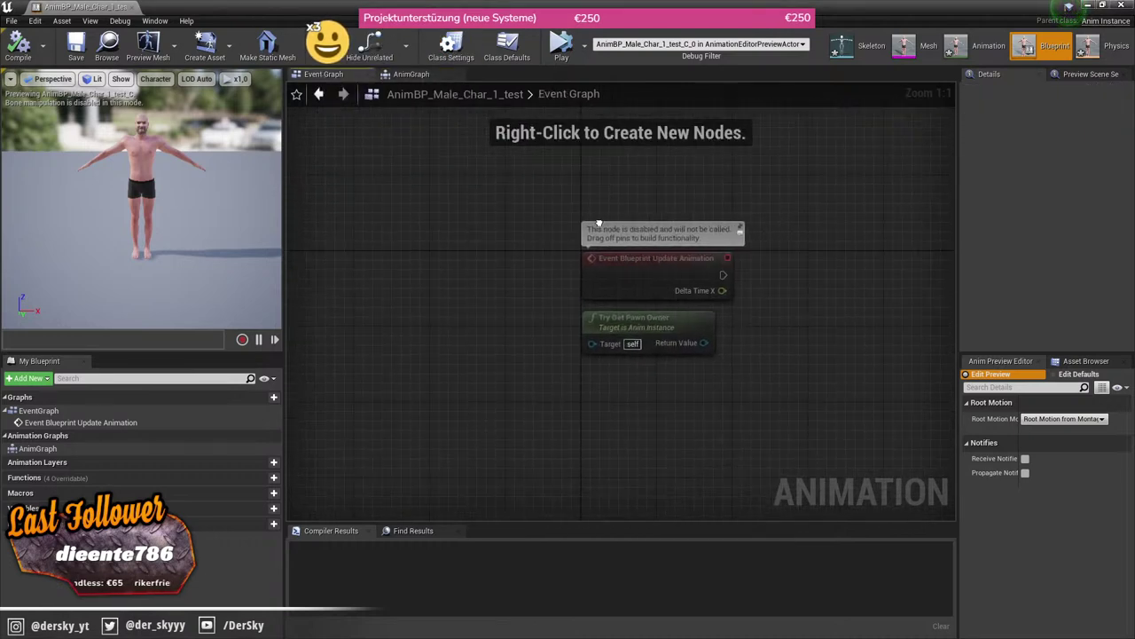
click(426, 74)
Step: Feed a Live Link Pose node into Output Pose and compile the blueprint
mouse_move(698, 322)
mouse_down()
mouse_move(504, 288)
mouse_move(529, 286)
mouse_up()
text(livel)
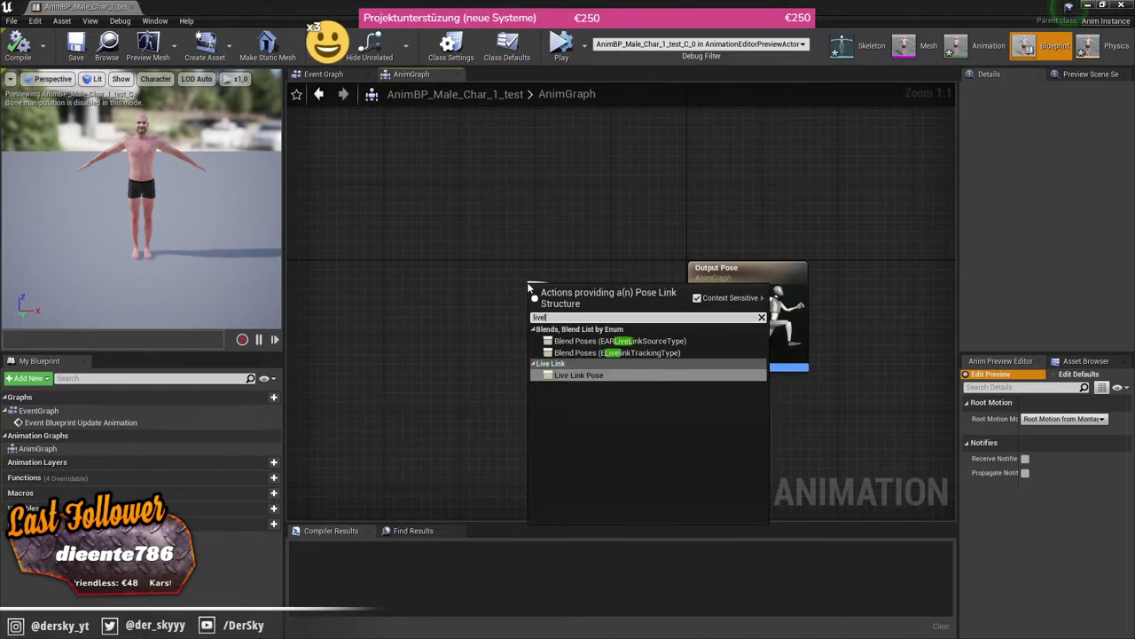
key(Return)
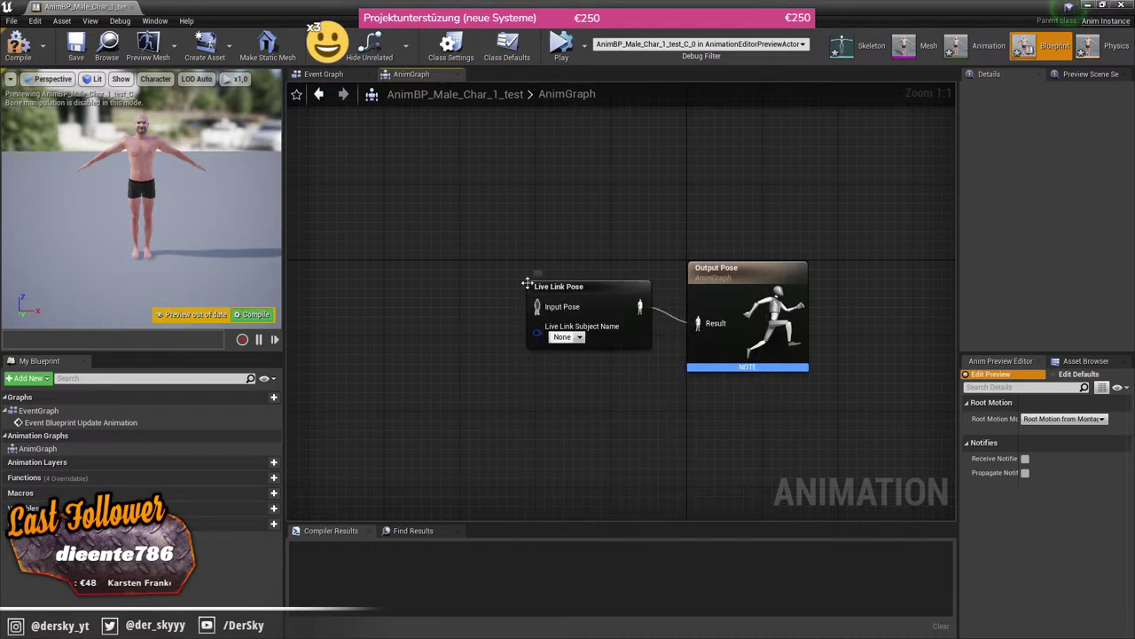
drag(527, 284, 479, 314)
drag(585, 241, 625, 229)
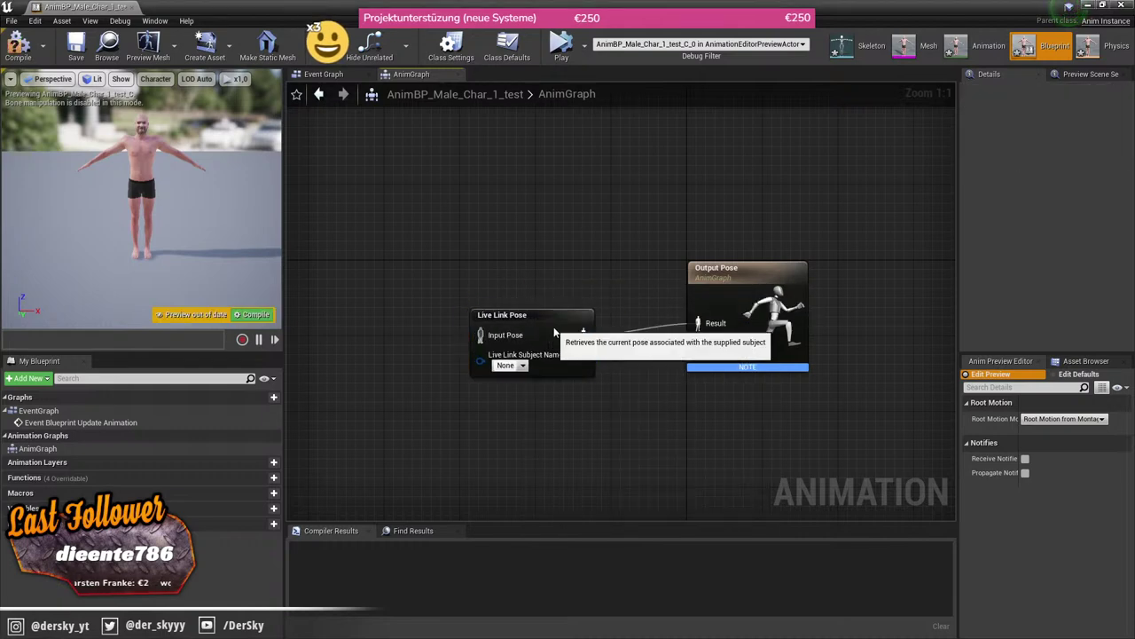
drag(550, 342, 559, 333)
click(536, 232)
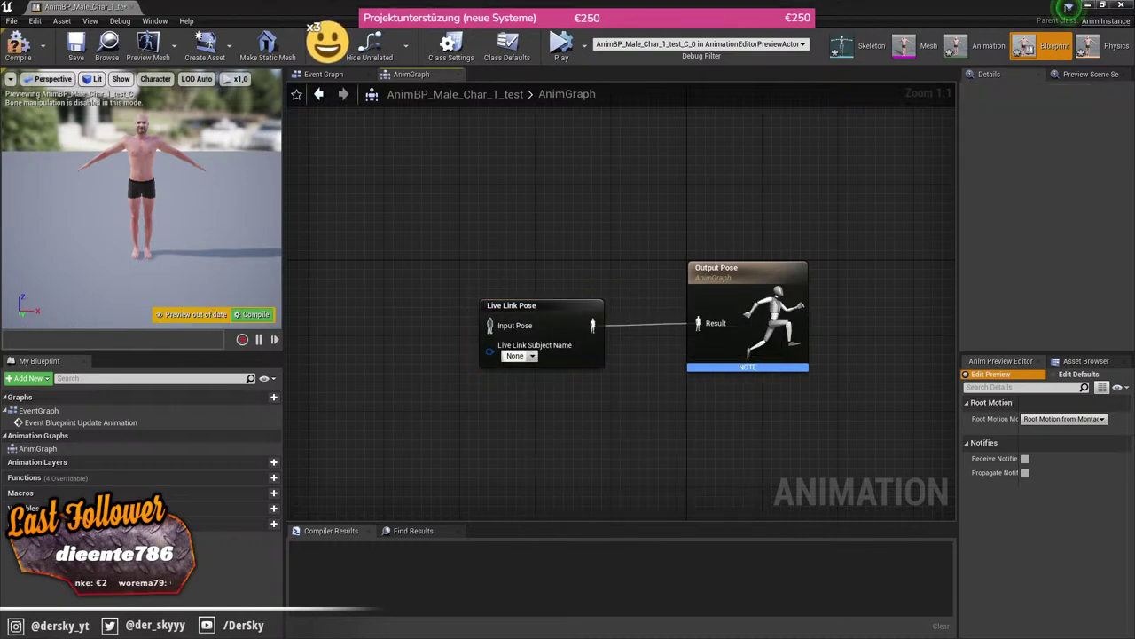
click(17, 44)
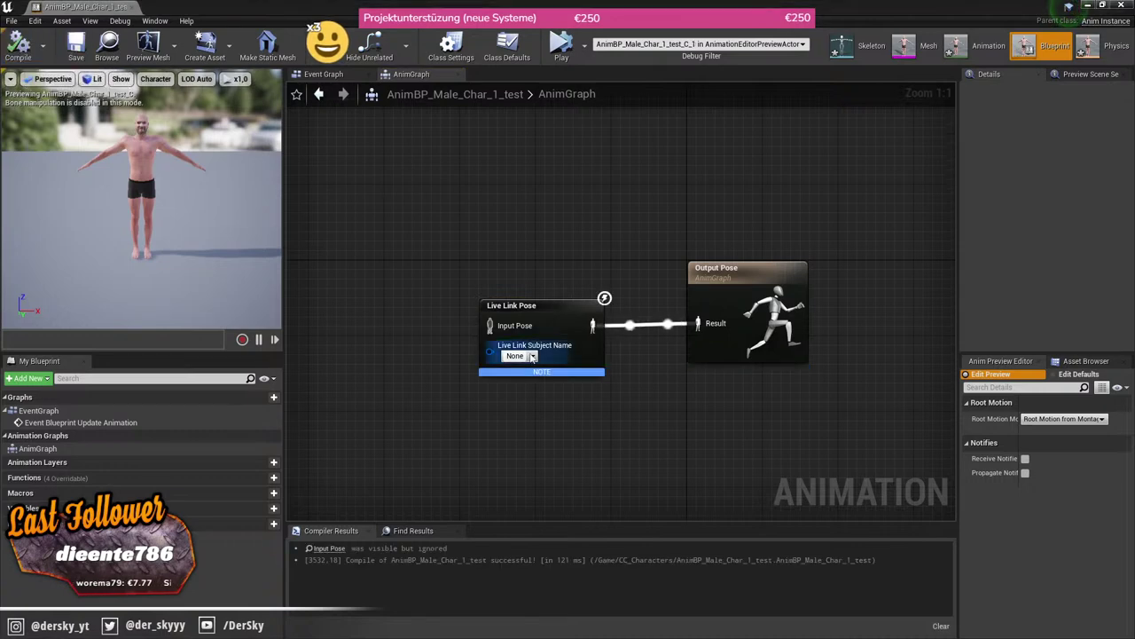
right_drag(353, 132, 446, 136)
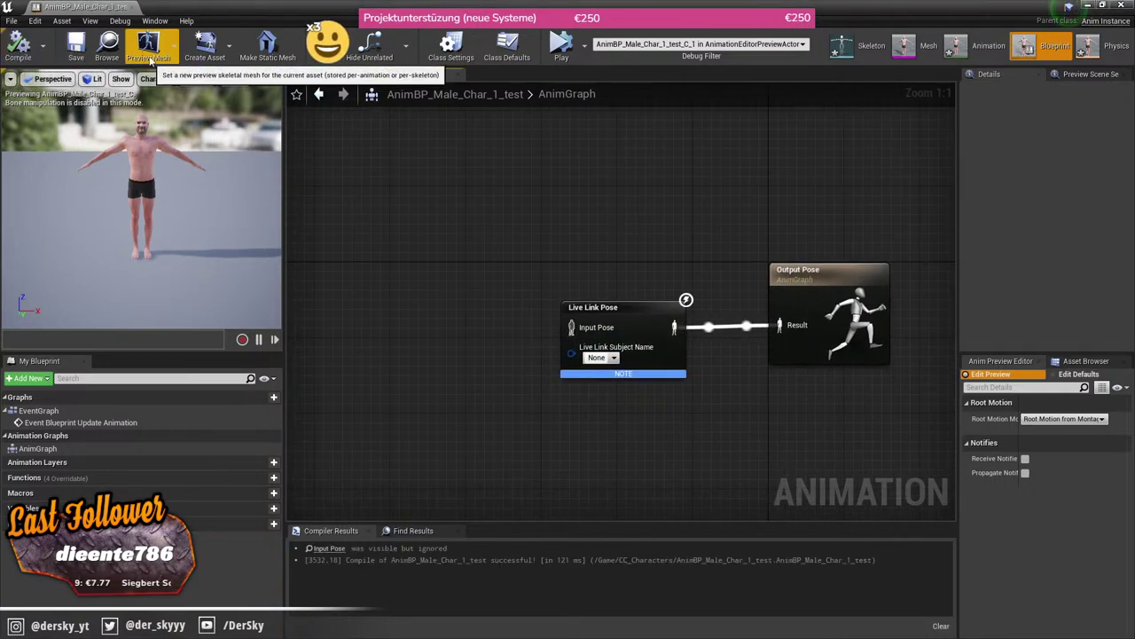
click(323, 74)
Step: Add an Evaluate Live Link Frame node after Update Animation and compile
drag(664, 253, 534, 303)
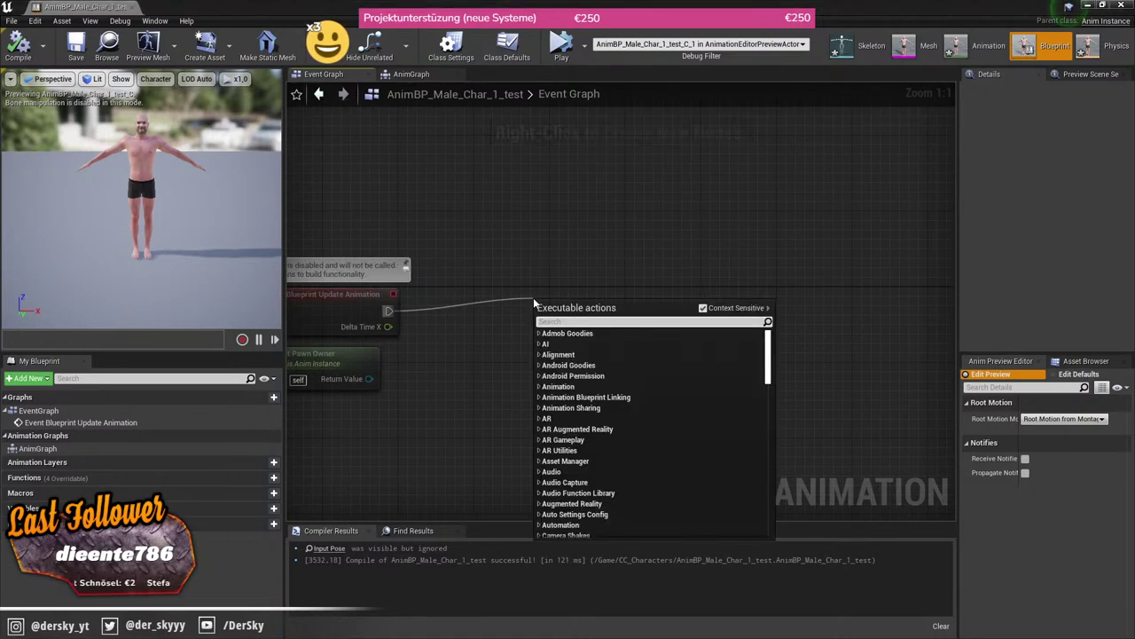
text(live link)
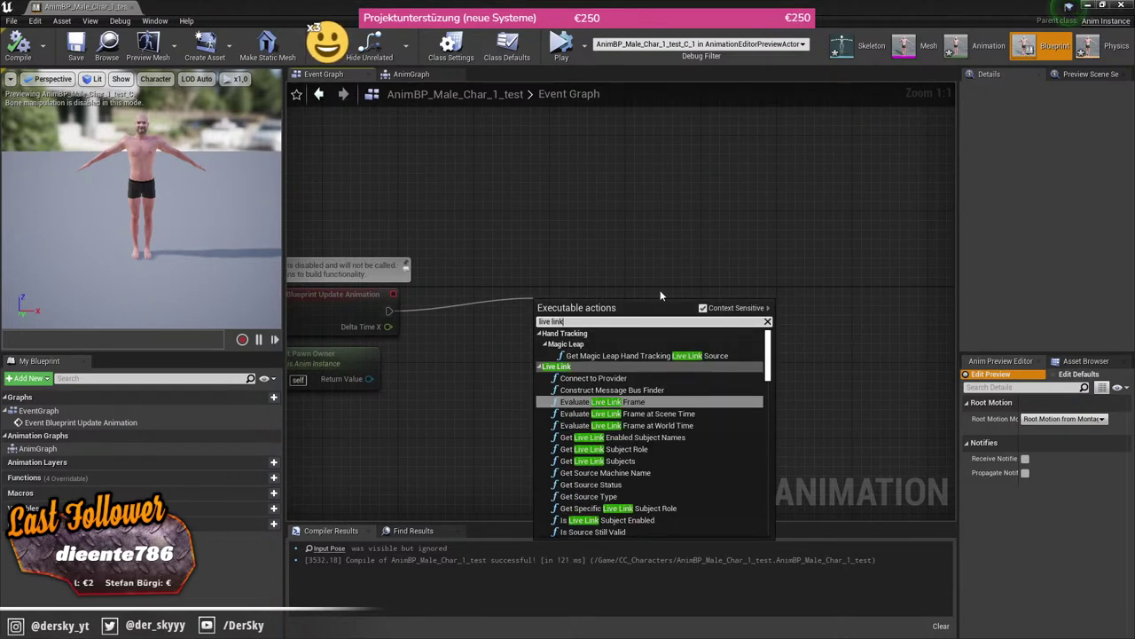
click(603, 401)
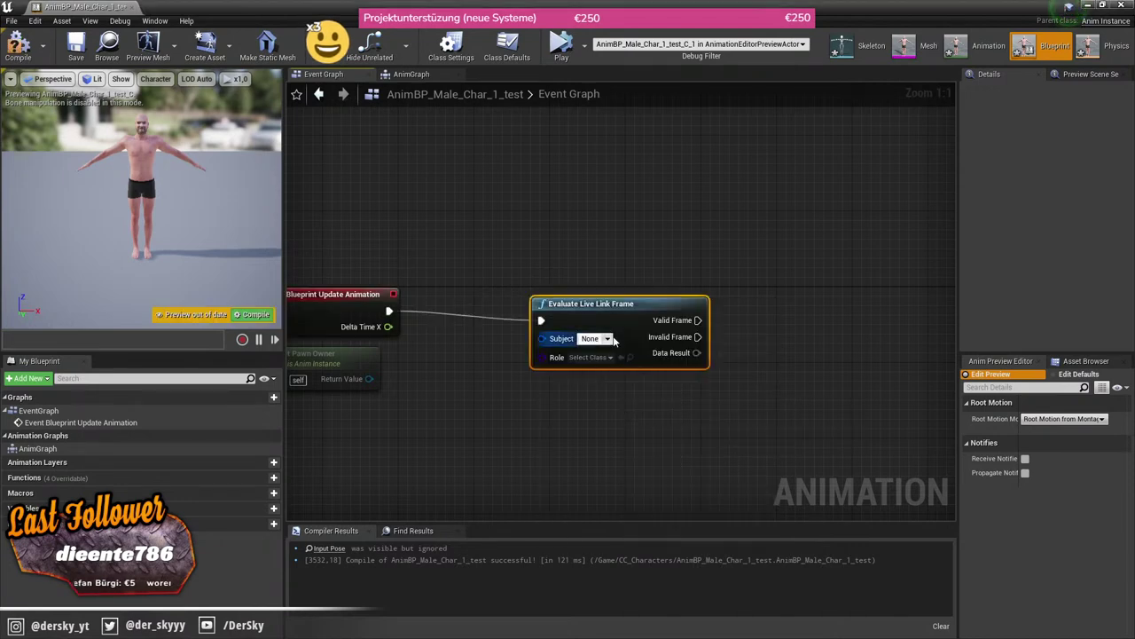
drag(665, 302, 589, 296)
click(530, 329)
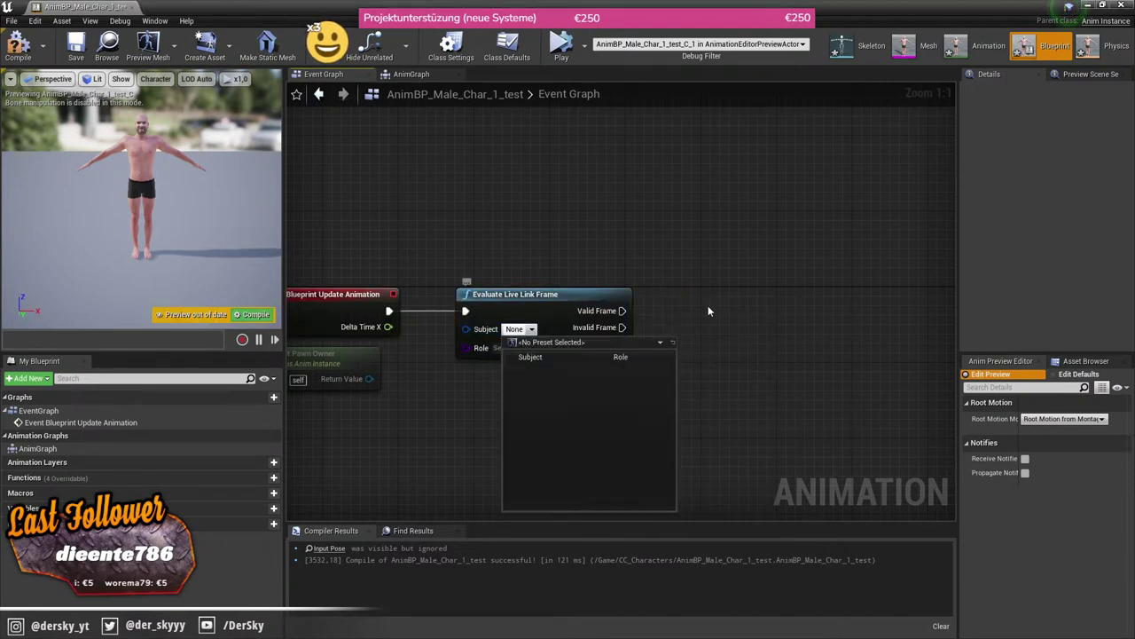
key(Escape)
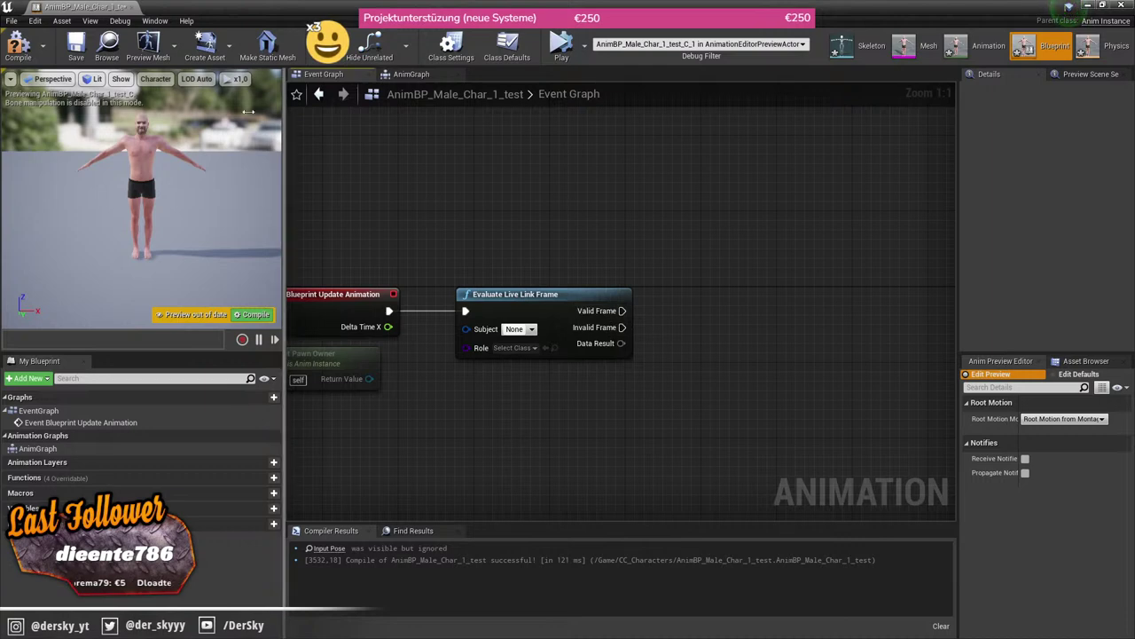
click(20, 46)
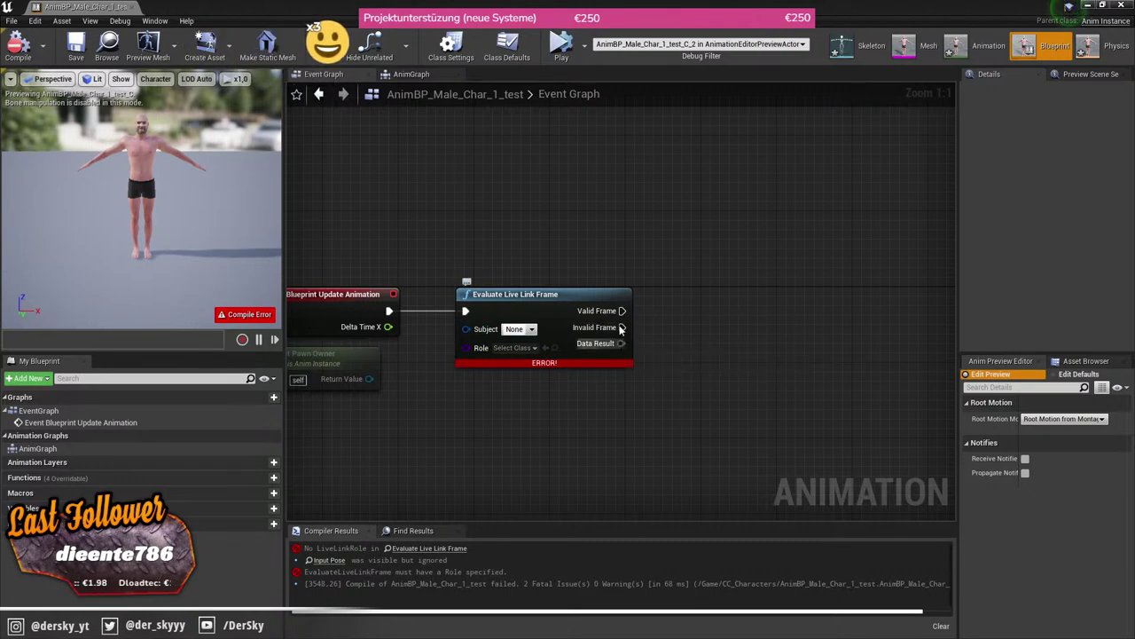
Step: Browse the Live Link Role class list without choosing, then return to the AnimGraph
click(515, 348)
click(534, 238)
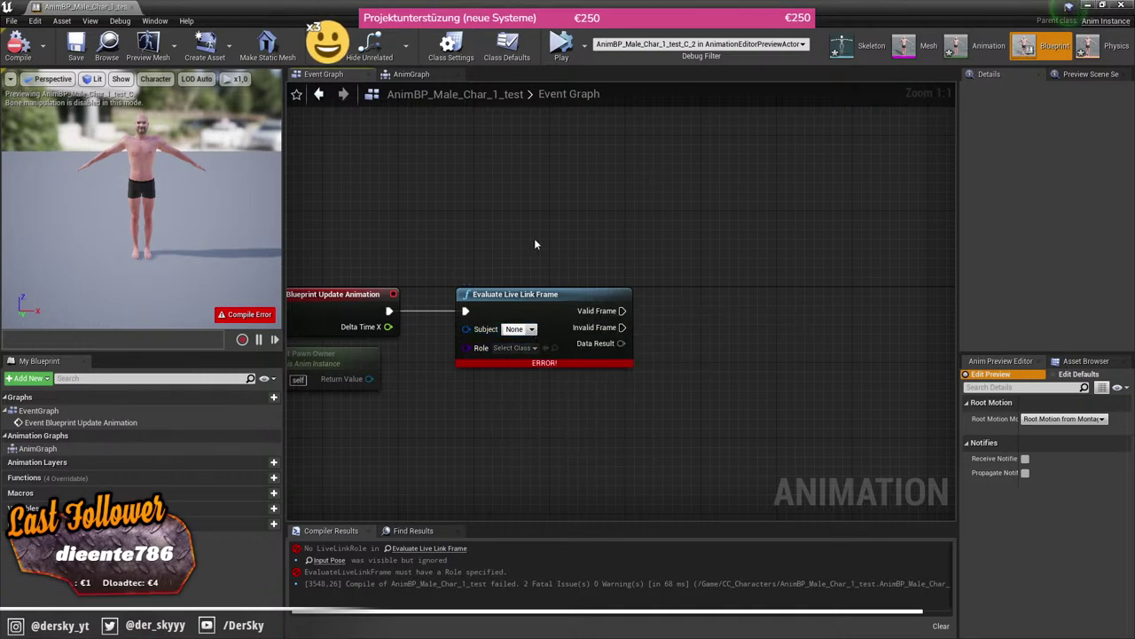
right_drag(533, 238, 651, 237)
click(396, 76)
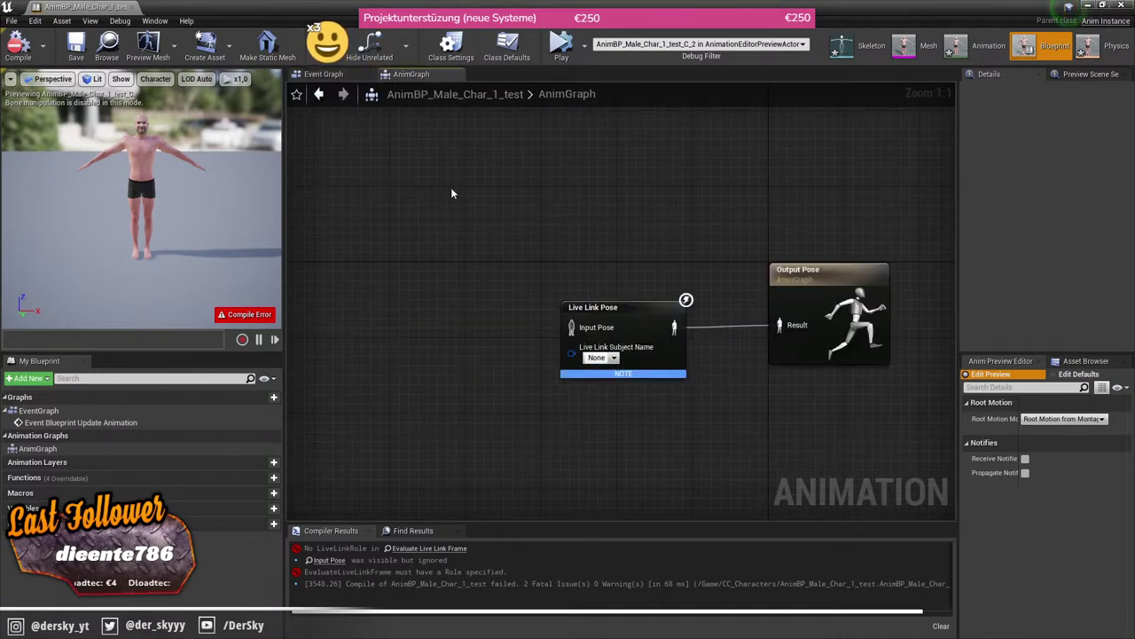
key(ctrl+b)
click(186, 172)
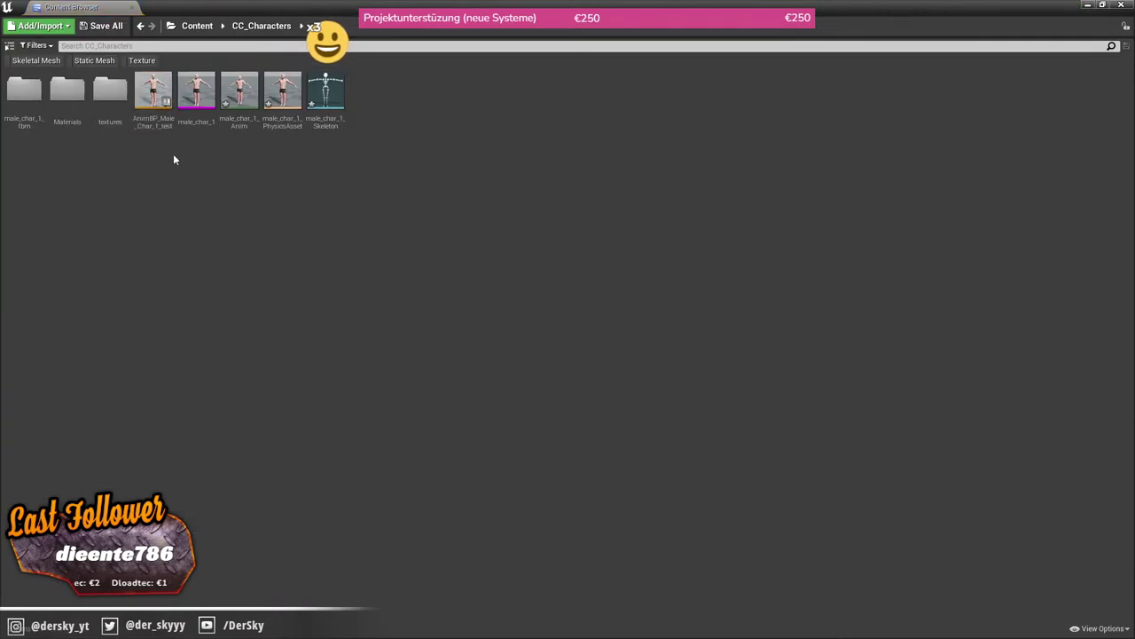
click(197, 25)
key(alt+Tab)
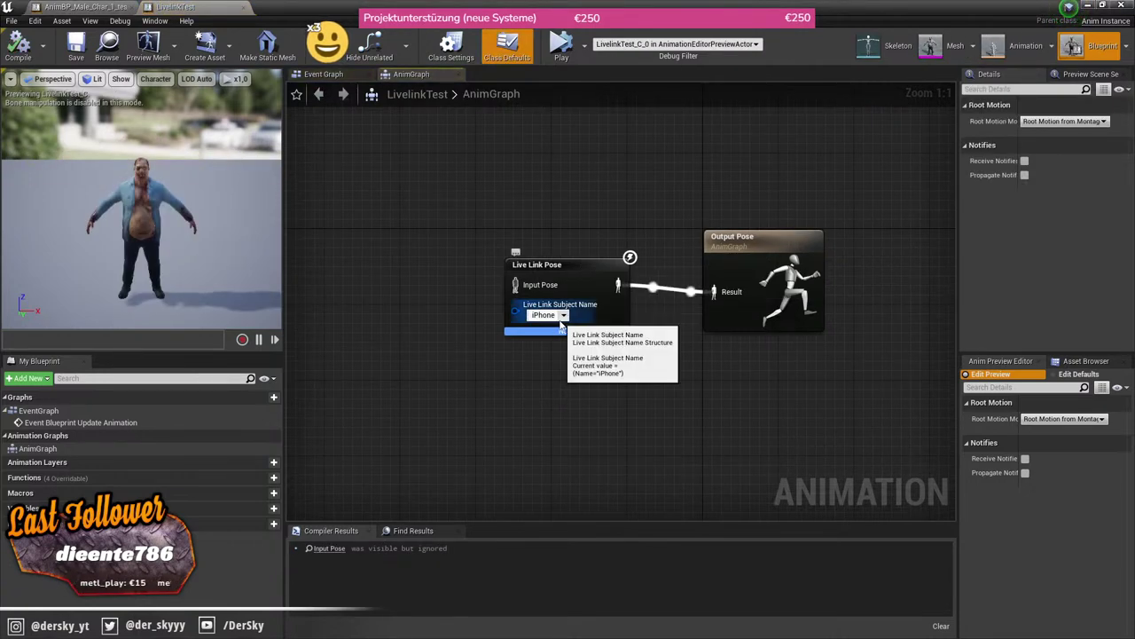
Step: Compare with LivelinkTest's Event Graph and set Evaluate Live Link Frame's Role to LiveLinkBasicRole
click(334, 76)
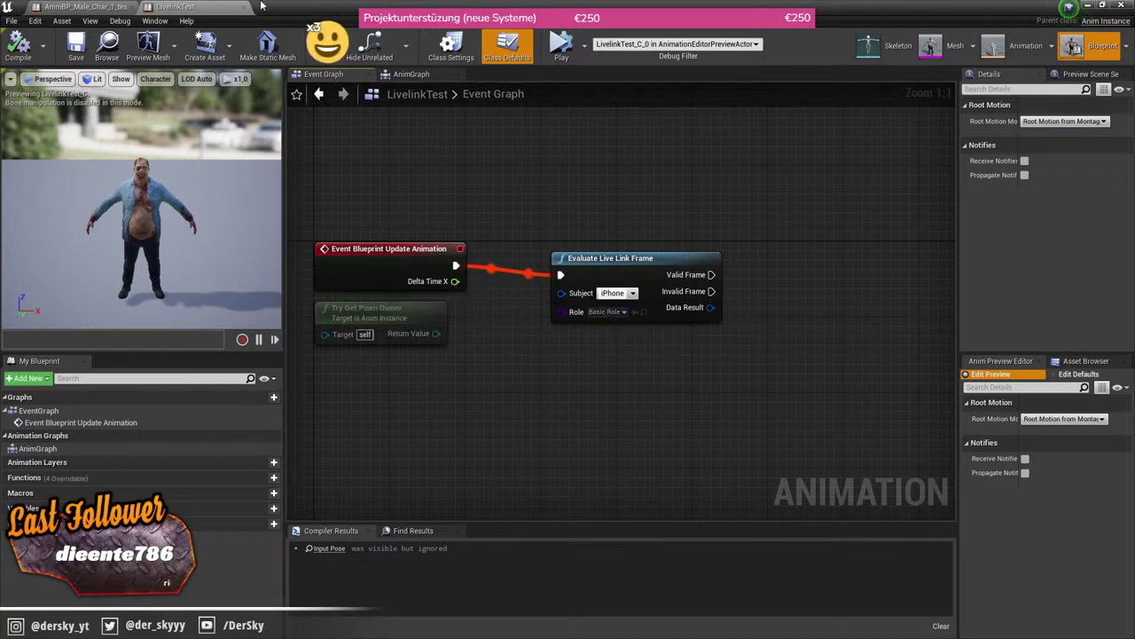
click(84, 6)
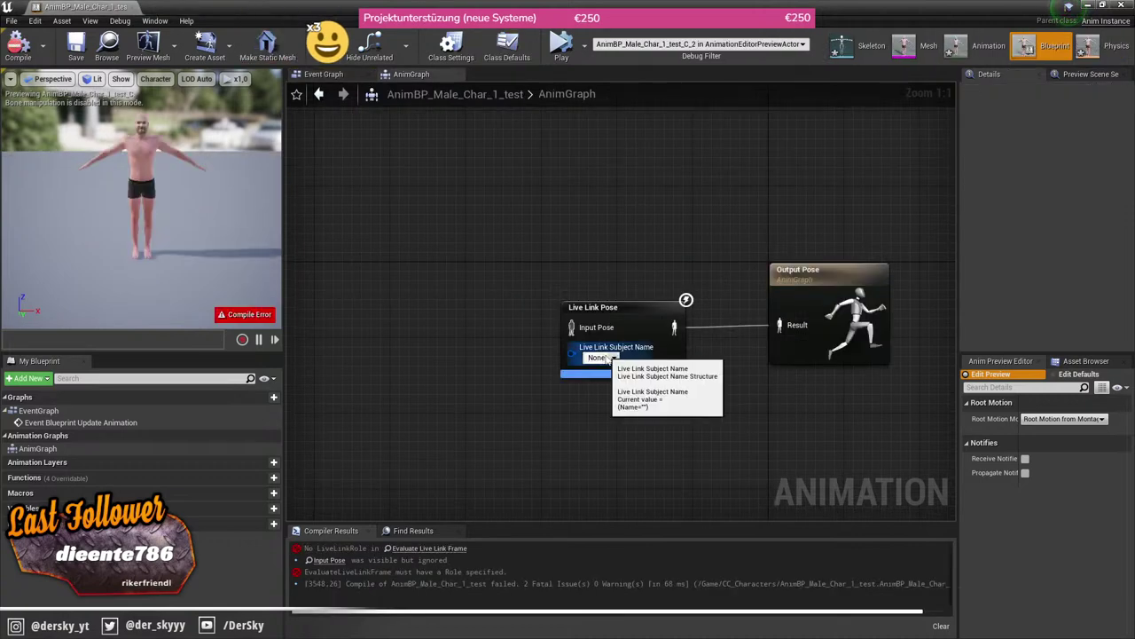
click(606, 358)
click(319, 74)
click(319, 74)
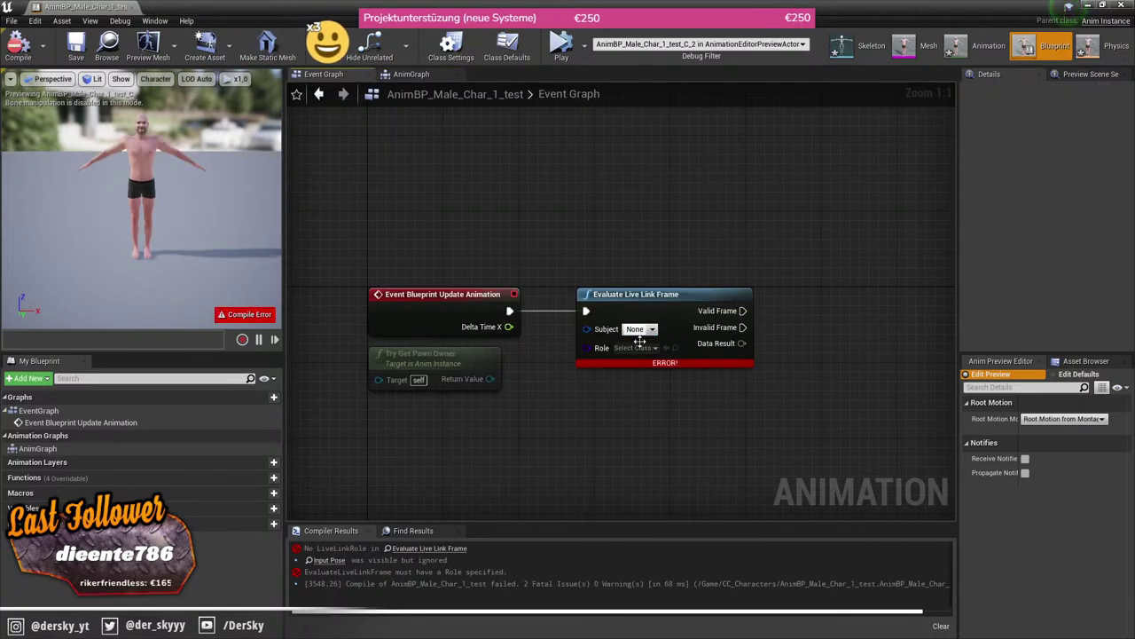
click(635, 347)
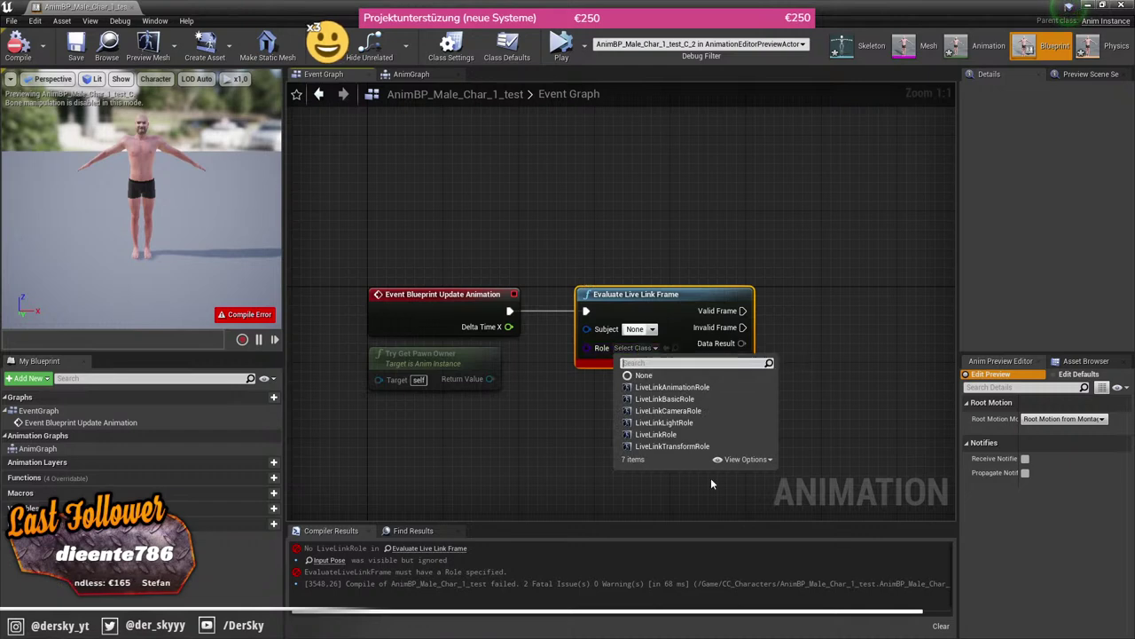
click(701, 401)
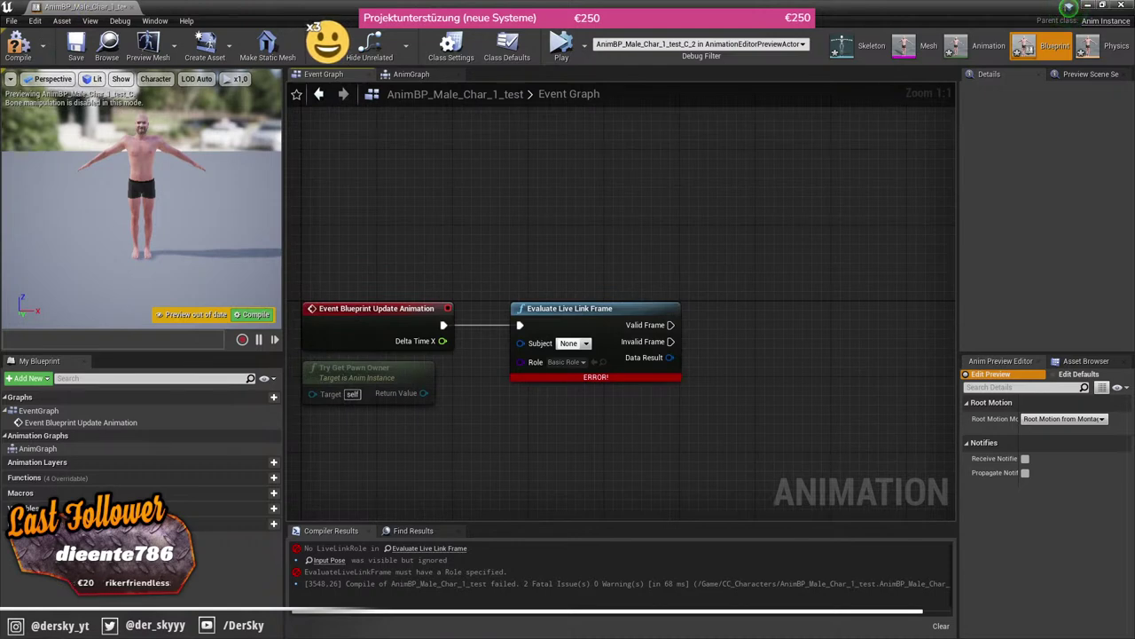
key(alt+Tab)
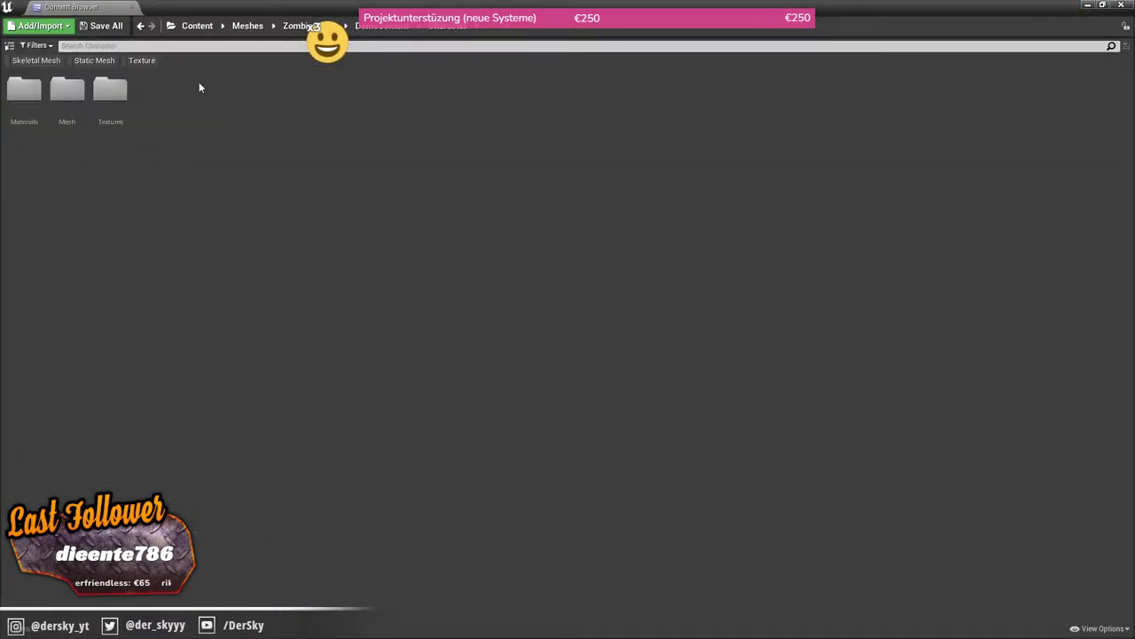
Step: Filter ZombieChars by Blueprint Class and open LivelinkRemap's Get Remapped Curve Name graph
click(383, 25)
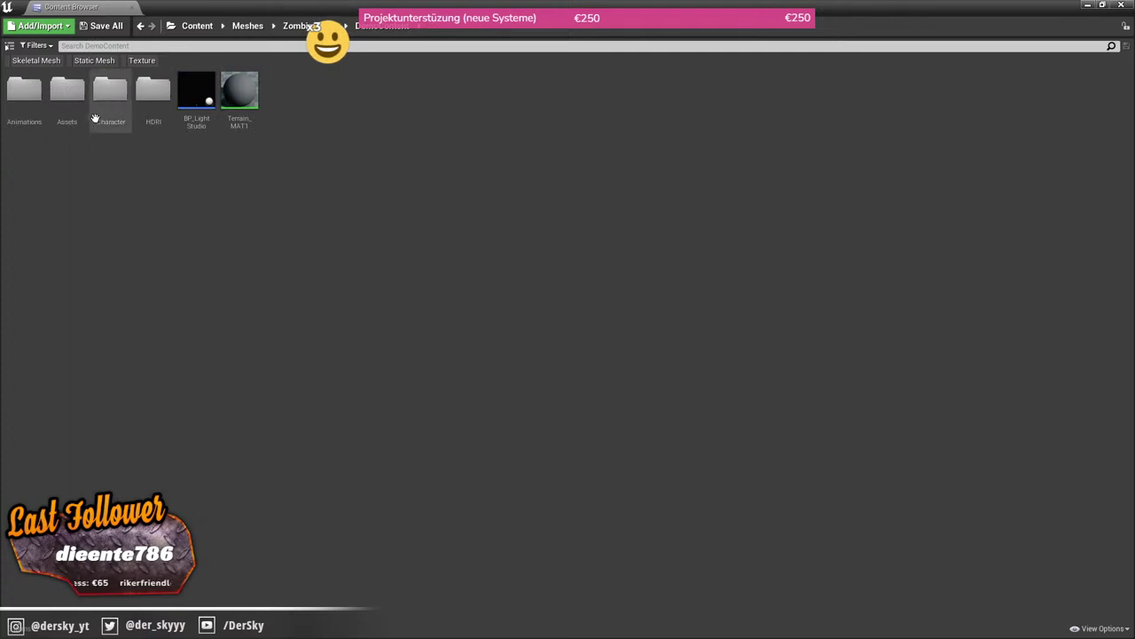
double_click(23, 89)
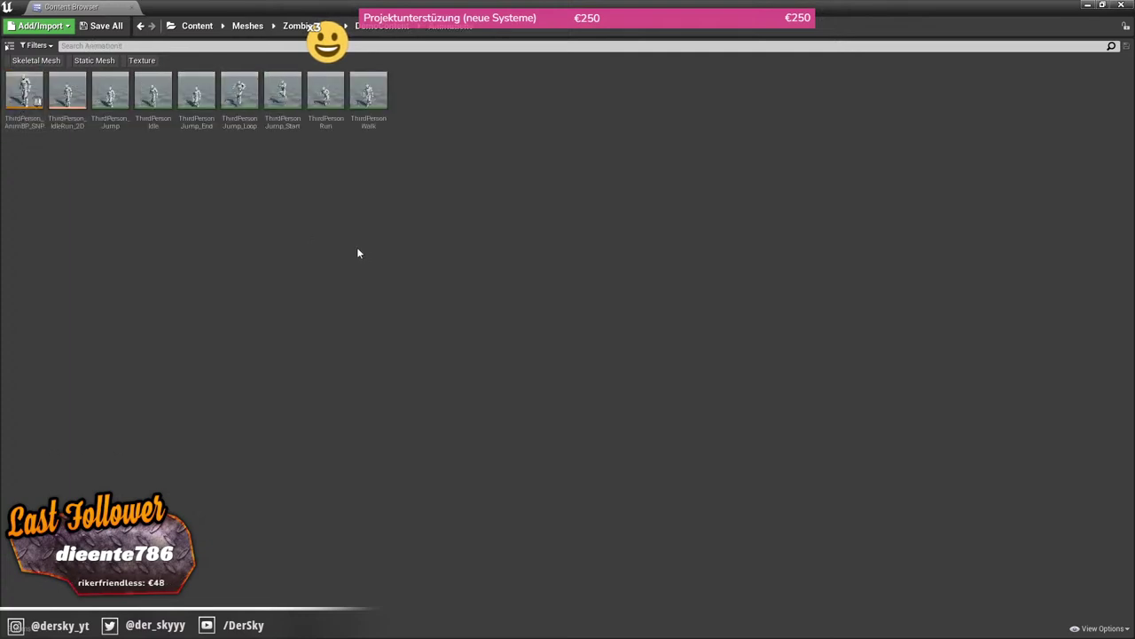
click(382, 26)
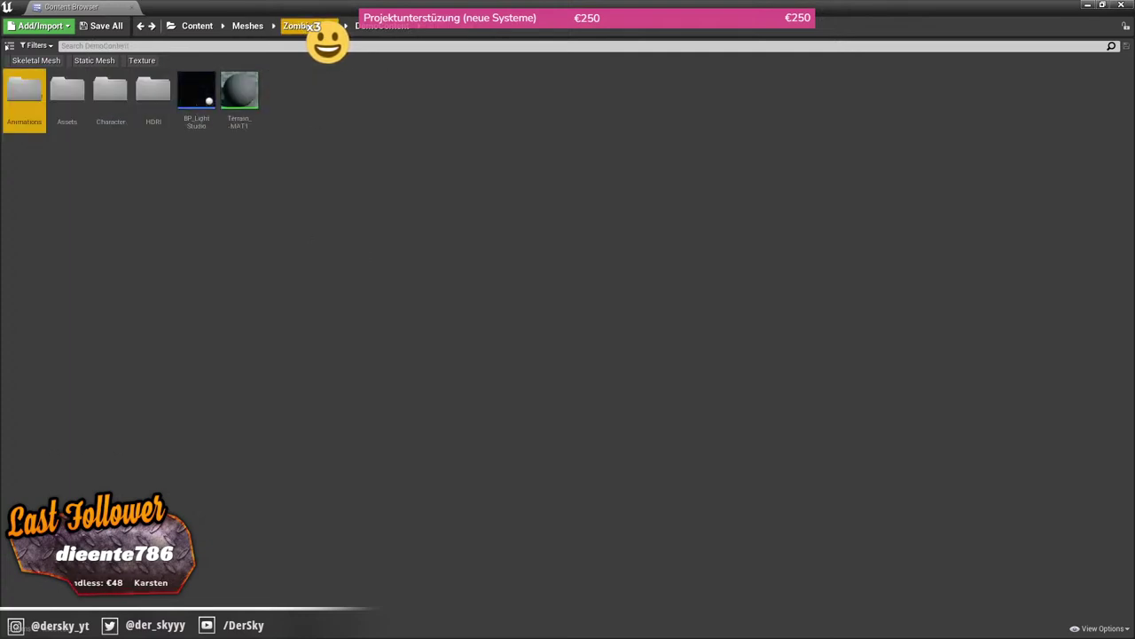
click(297, 26)
click(36, 45)
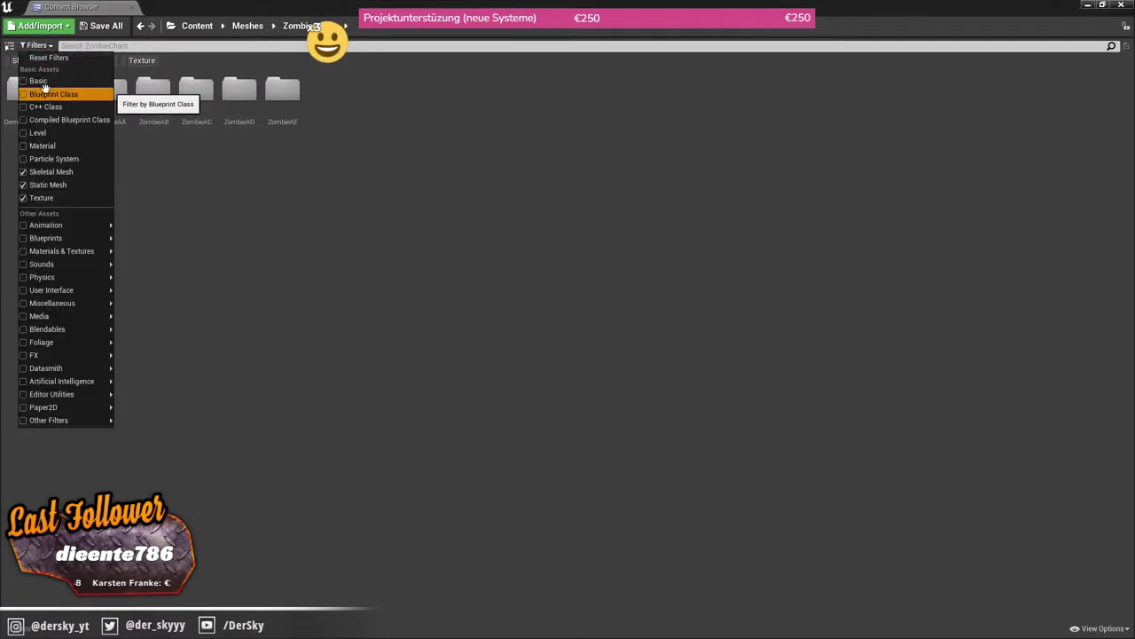
click(44, 93)
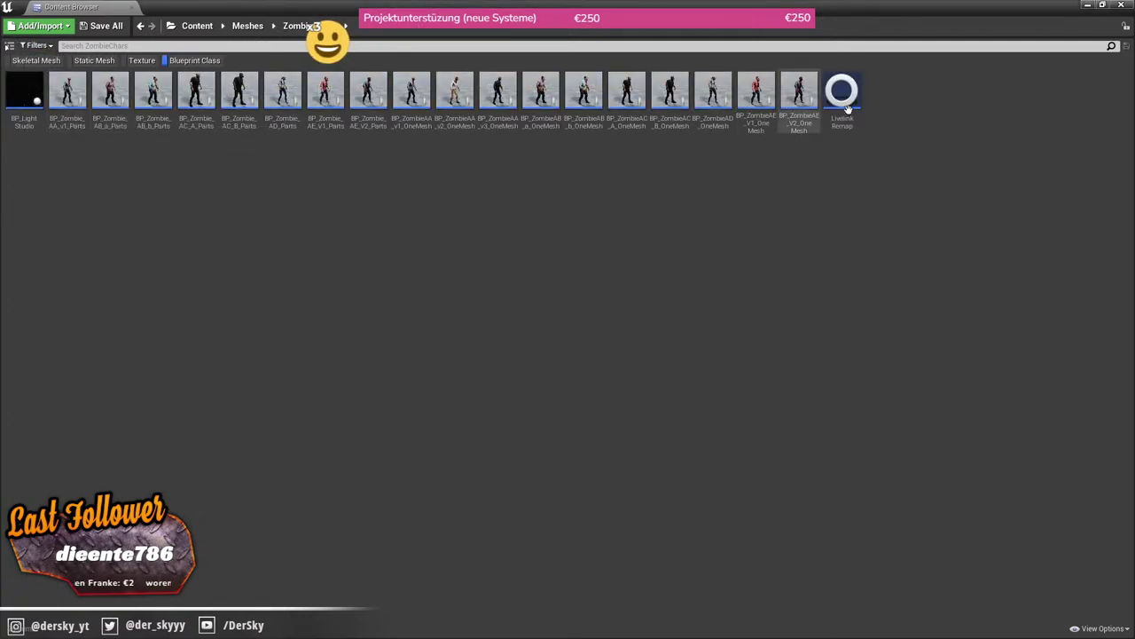
mouse_move(843, 94)
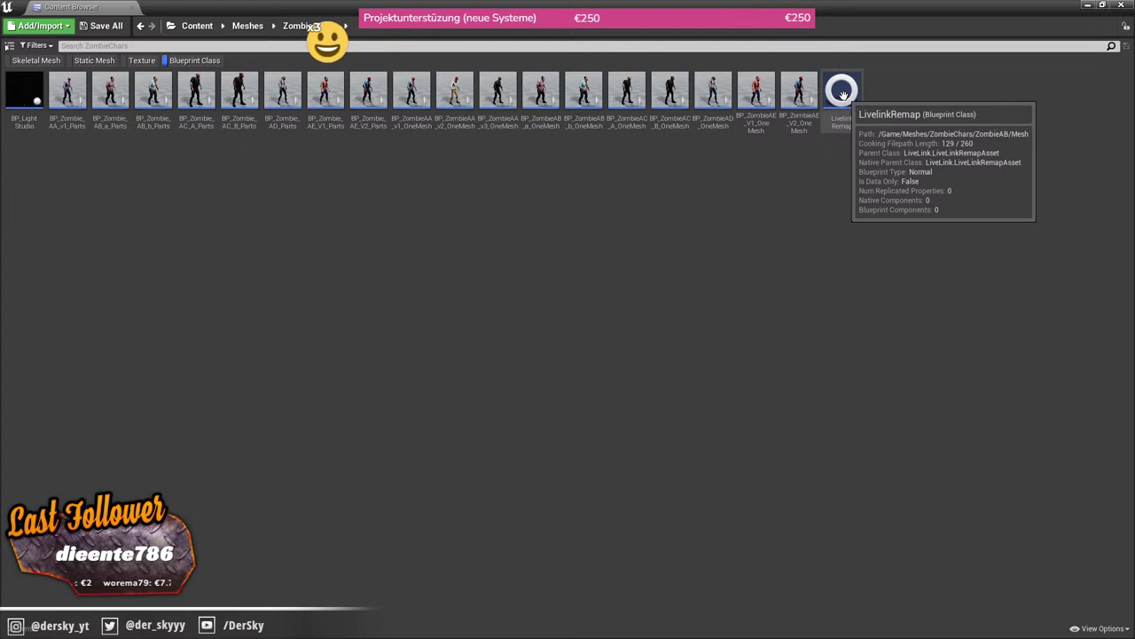
double_click(843, 94)
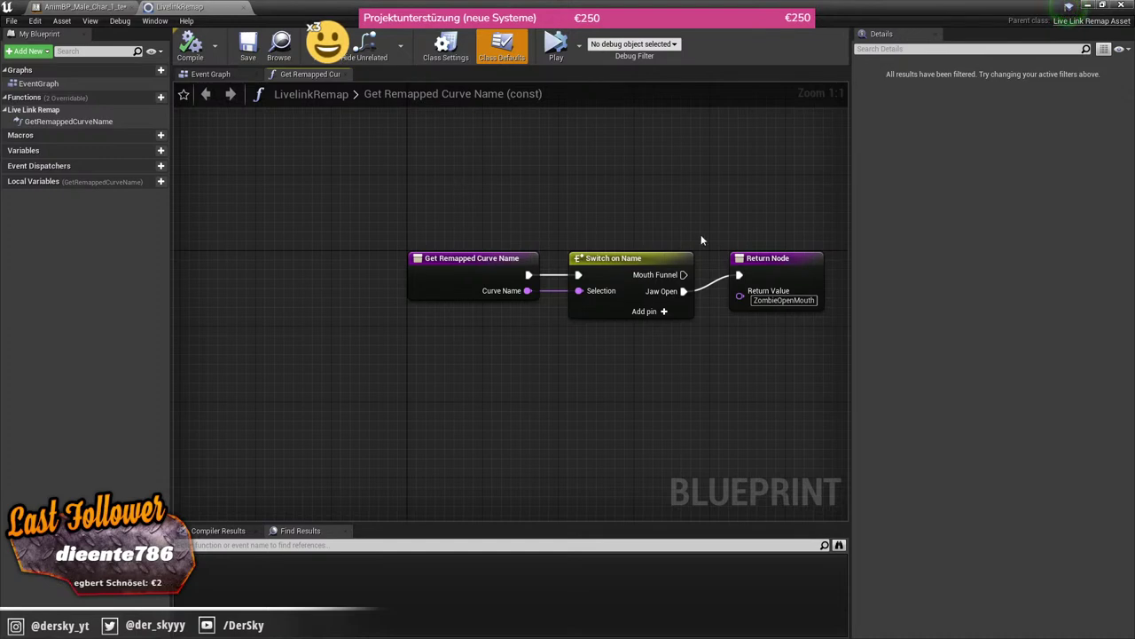
right_drag(701, 234, 491, 227)
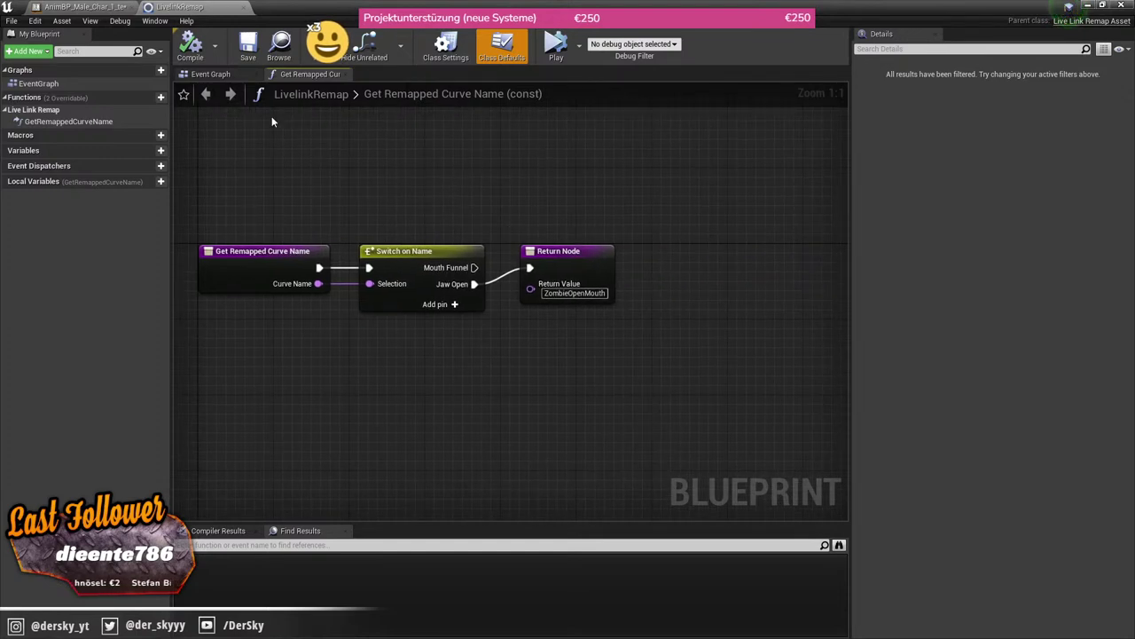
click(245, 7)
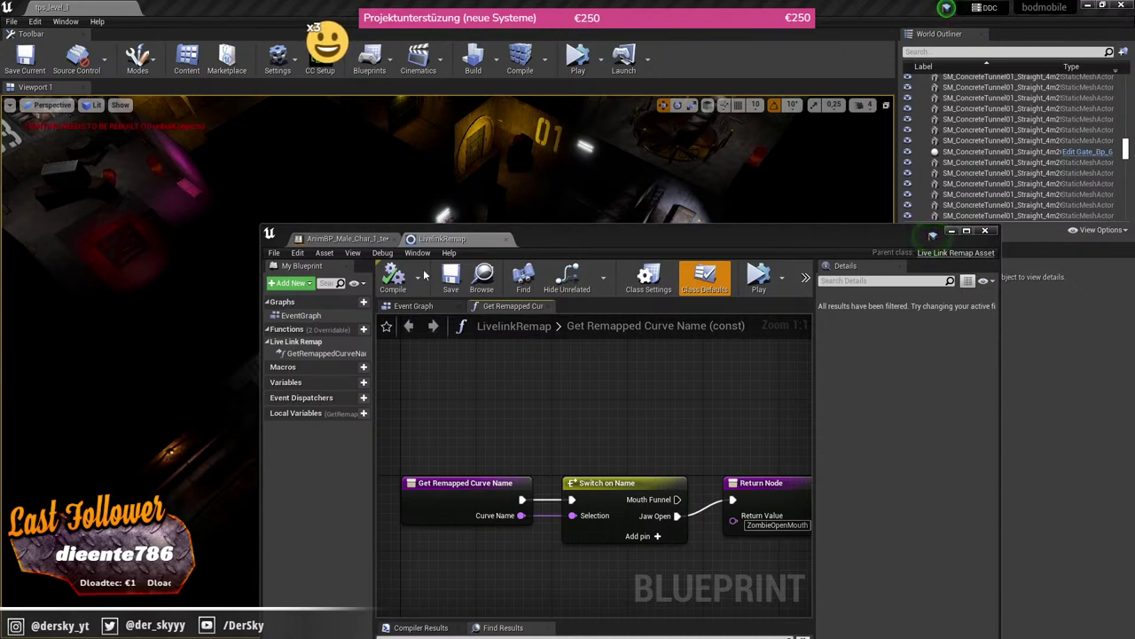
Step: Open the LivelinkRemap blueprint from CC_Characters and maximize its editor window
click(932, 235)
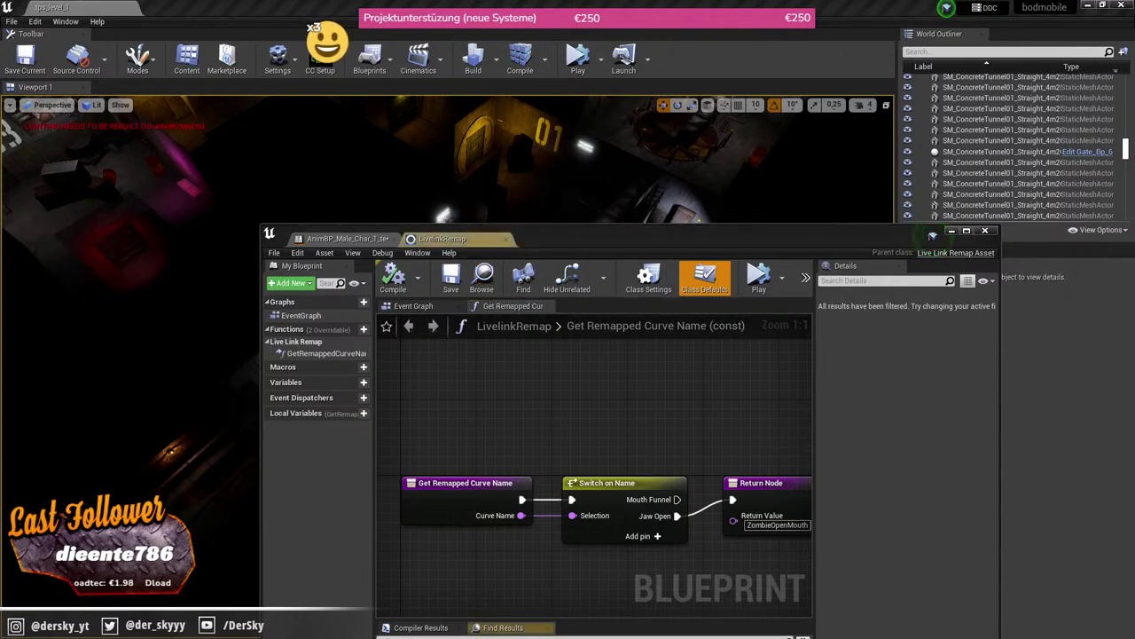
click(932, 235)
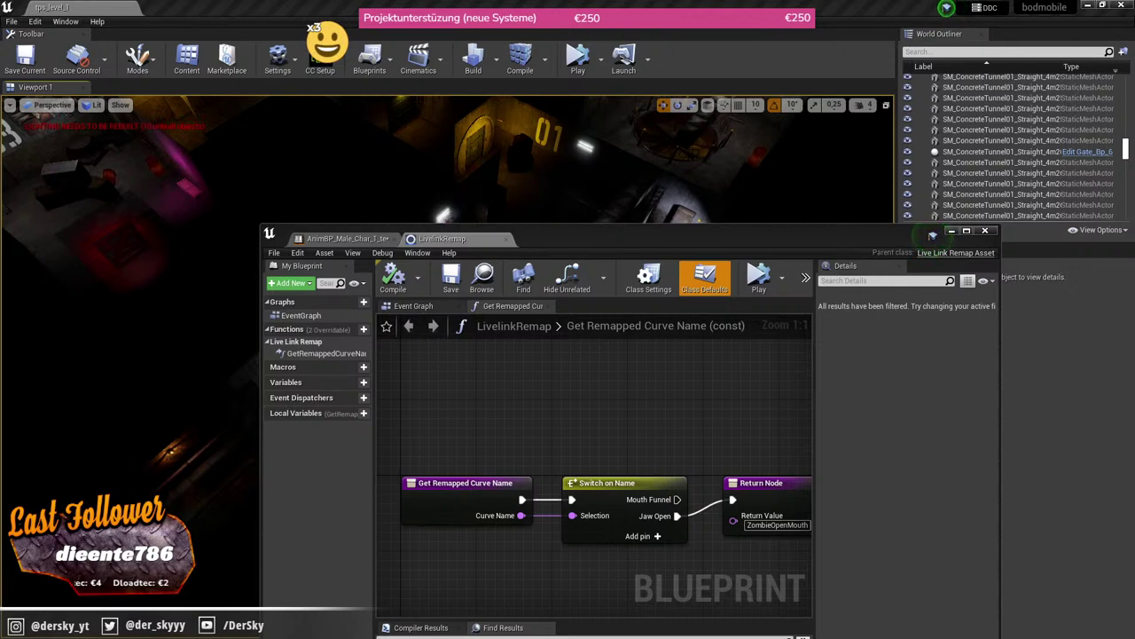
double_click(196, 92)
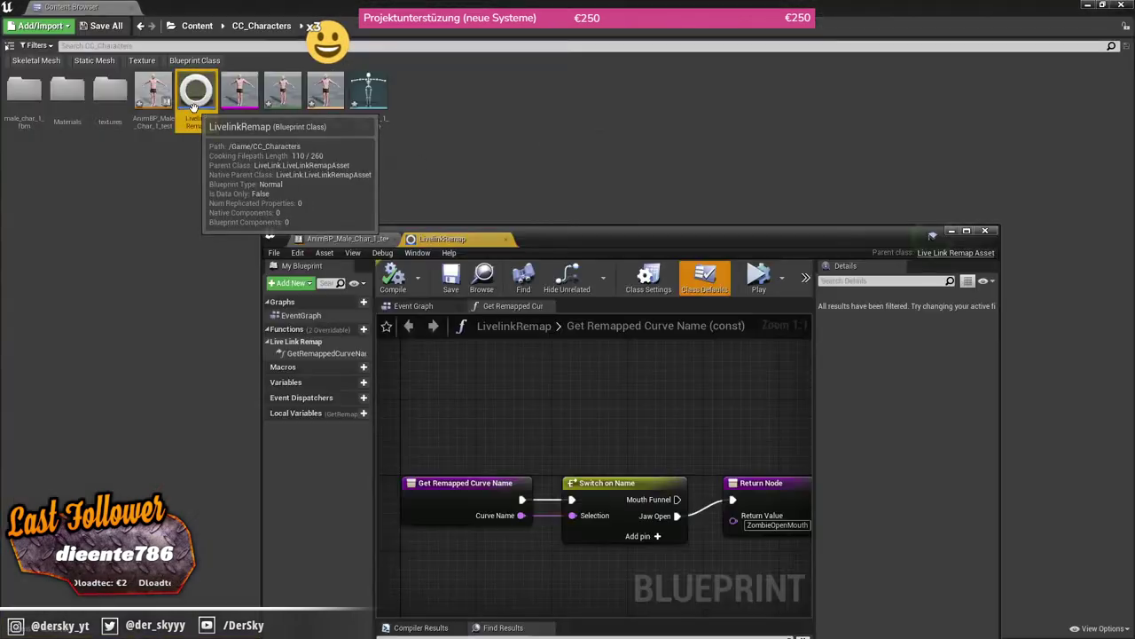
double_click(734, 225)
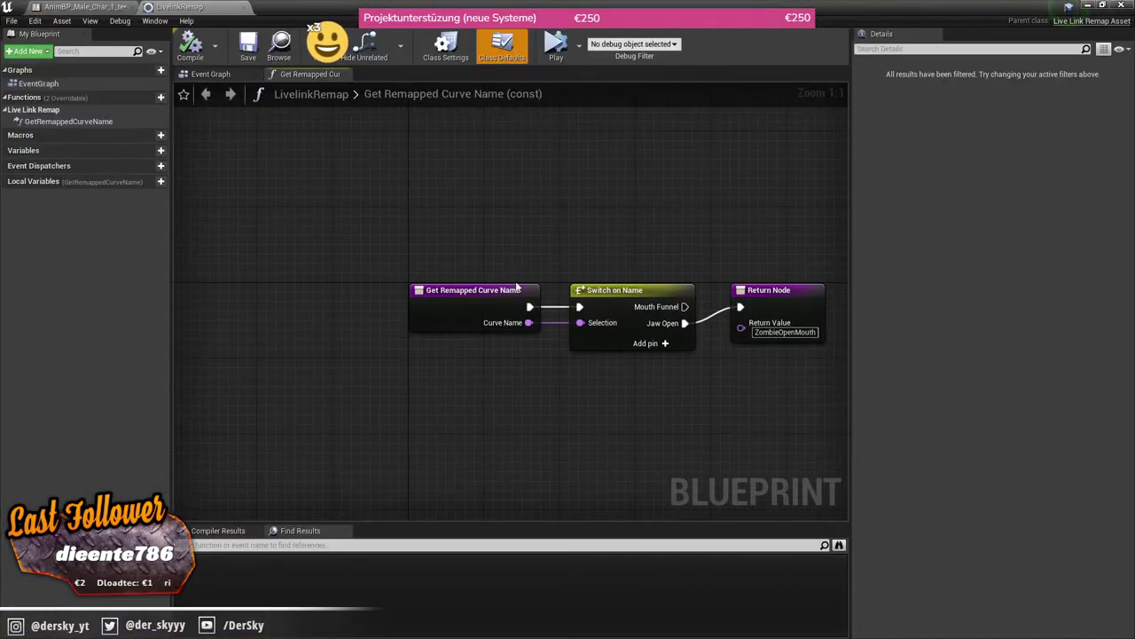
Step: Check the Switch on Name pin names, then move the Return Node up and right of it
right_drag(416, 241, 422, 271)
click(413, 282)
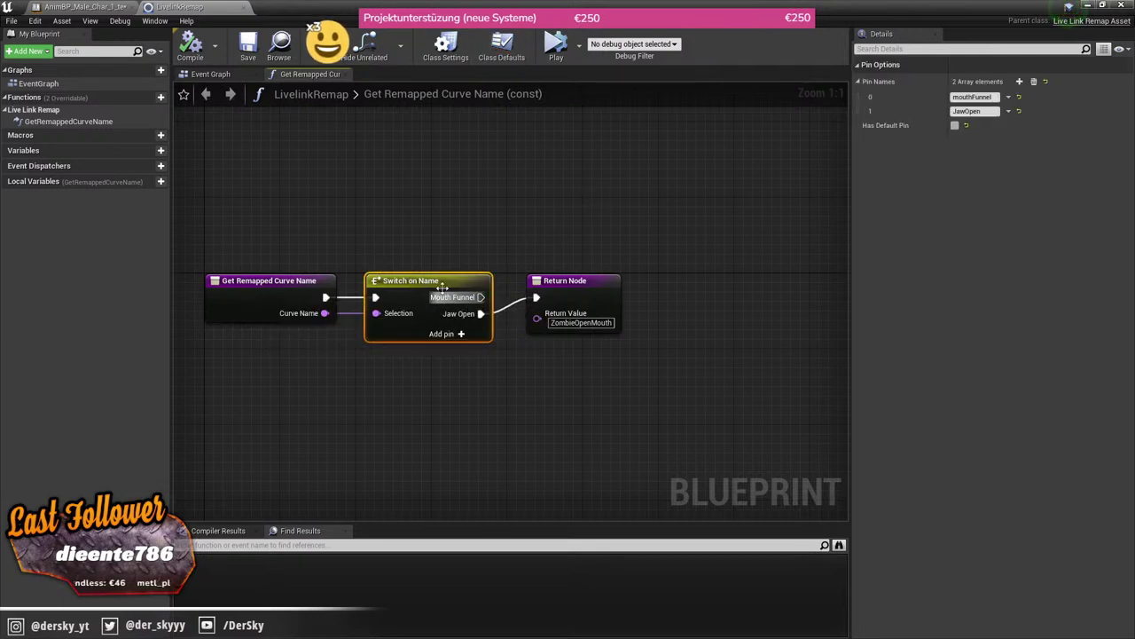
click(510, 292)
click(391, 287)
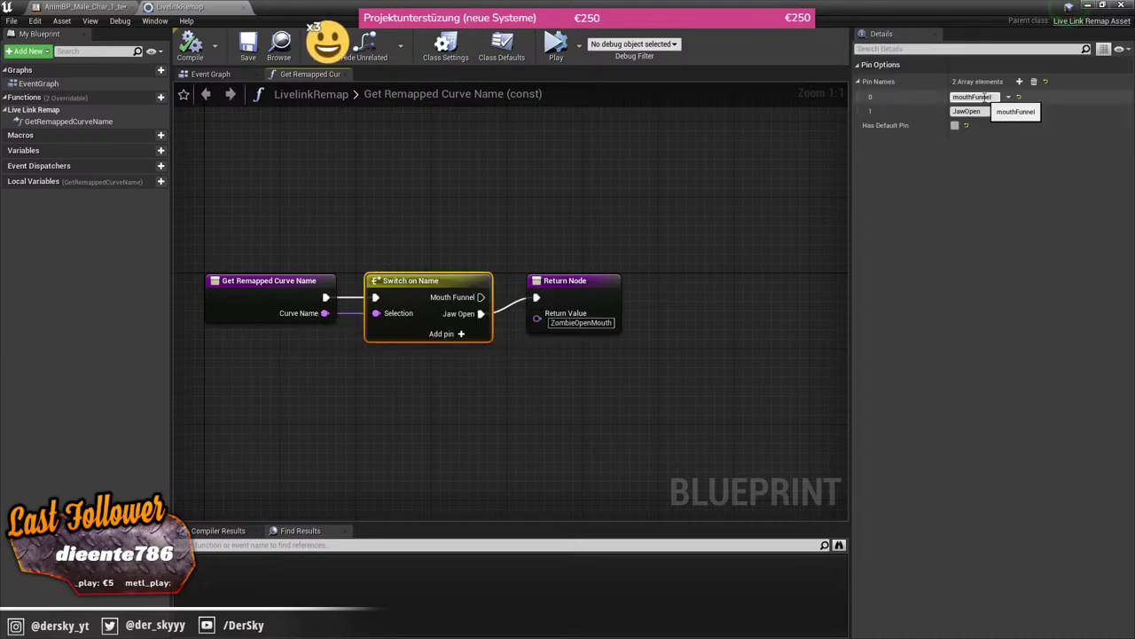
drag(599, 295, 662, 276)
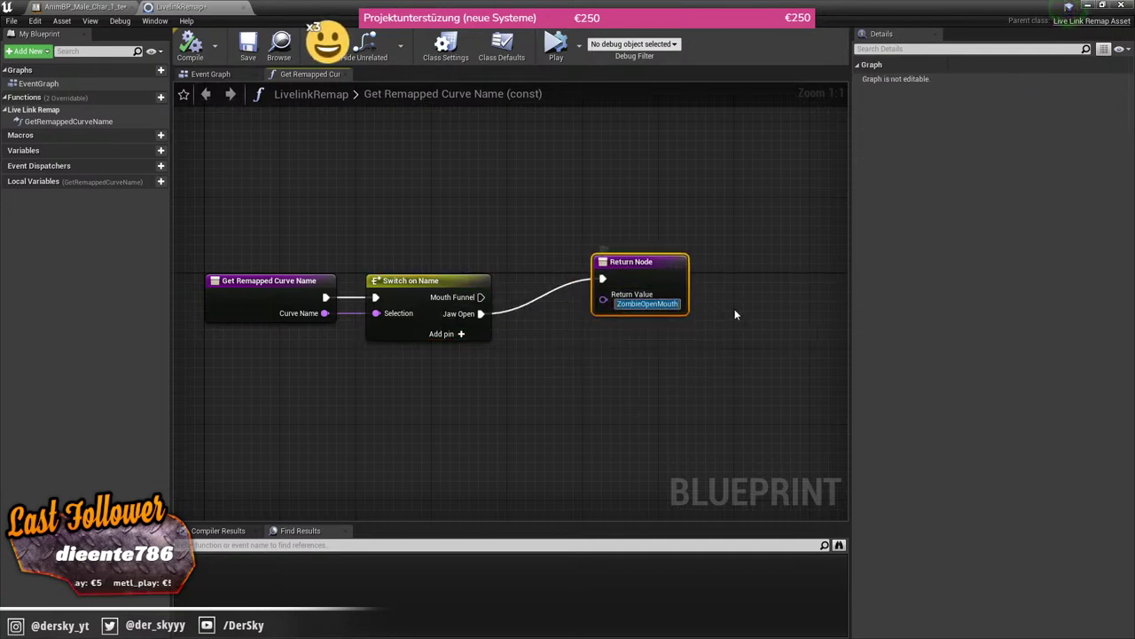
click(735, 314)
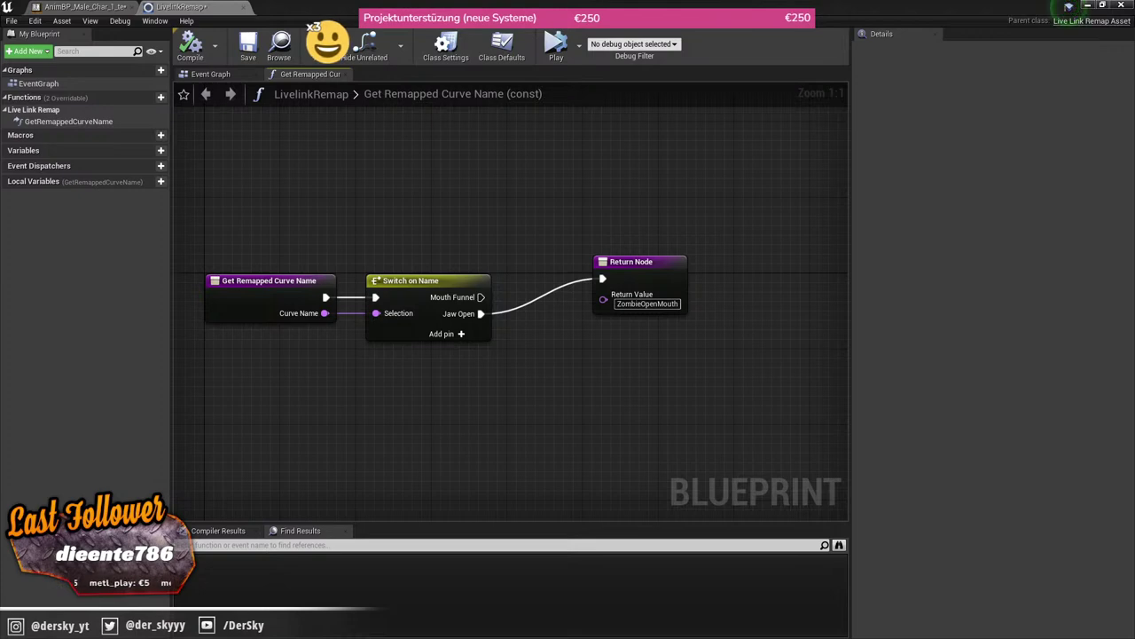
key(alt+Tab)
Step: Search Google for 'Iphone Apple AR Kit Facial' and skim the Tracking and Visualizing Faces page
click(255, 94)
text(Fac)
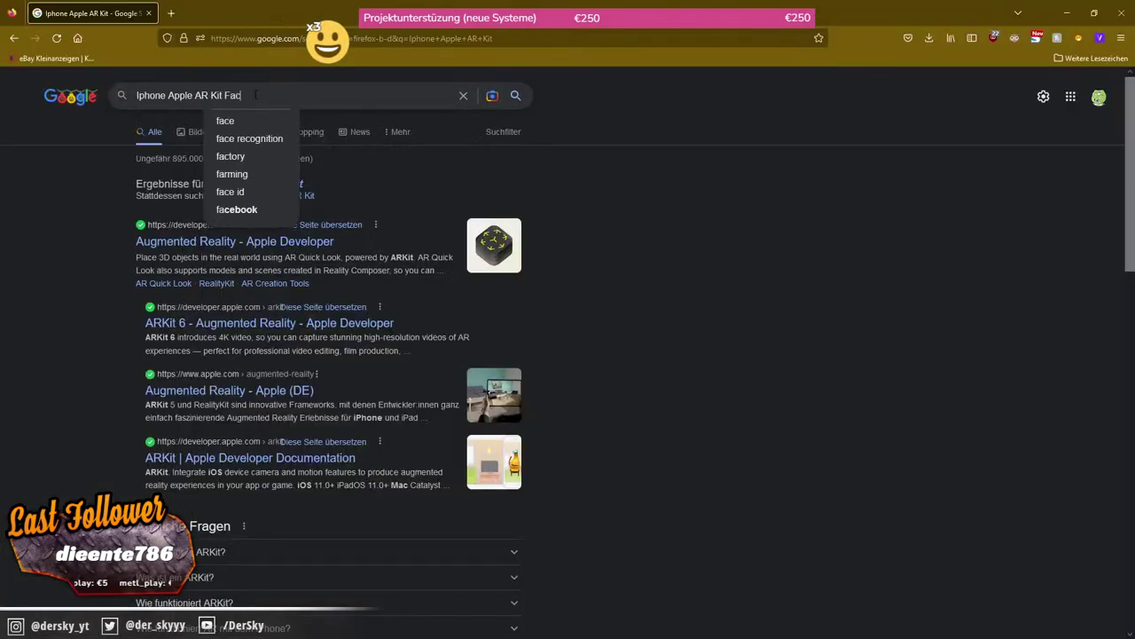
text(ial)
key(Return)
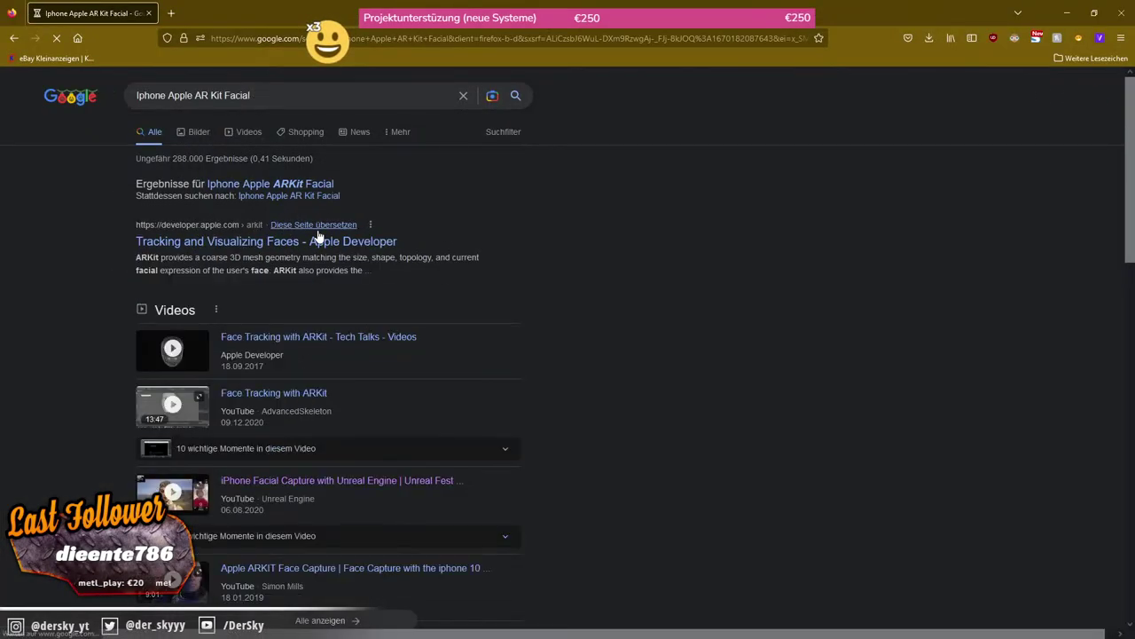
click(315, 253)
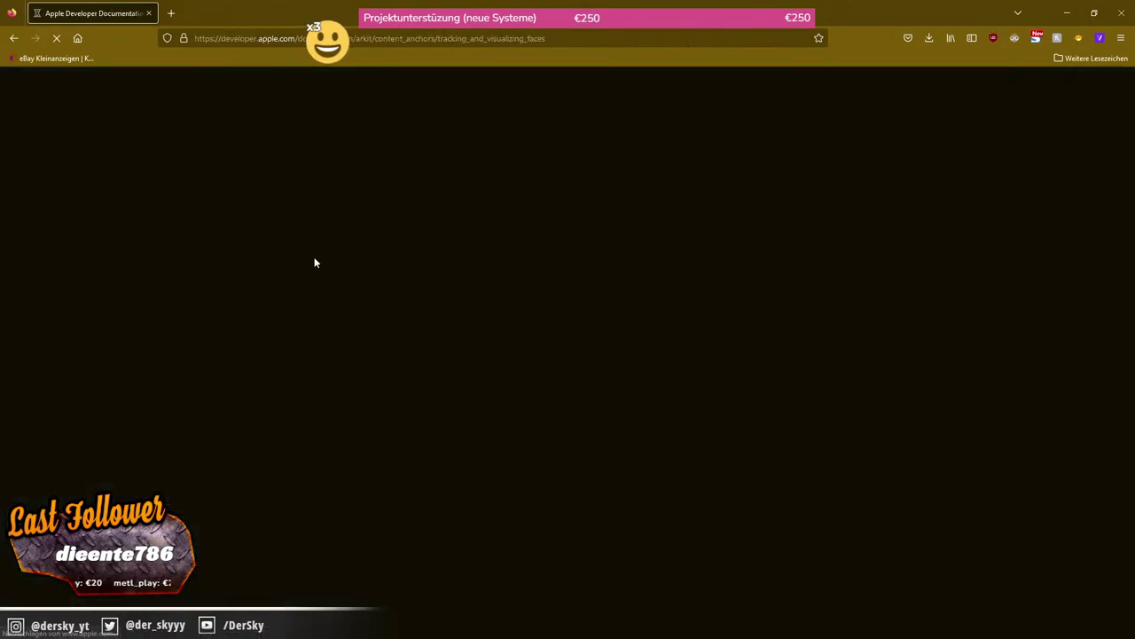
scroll(376, 445, down, 8)
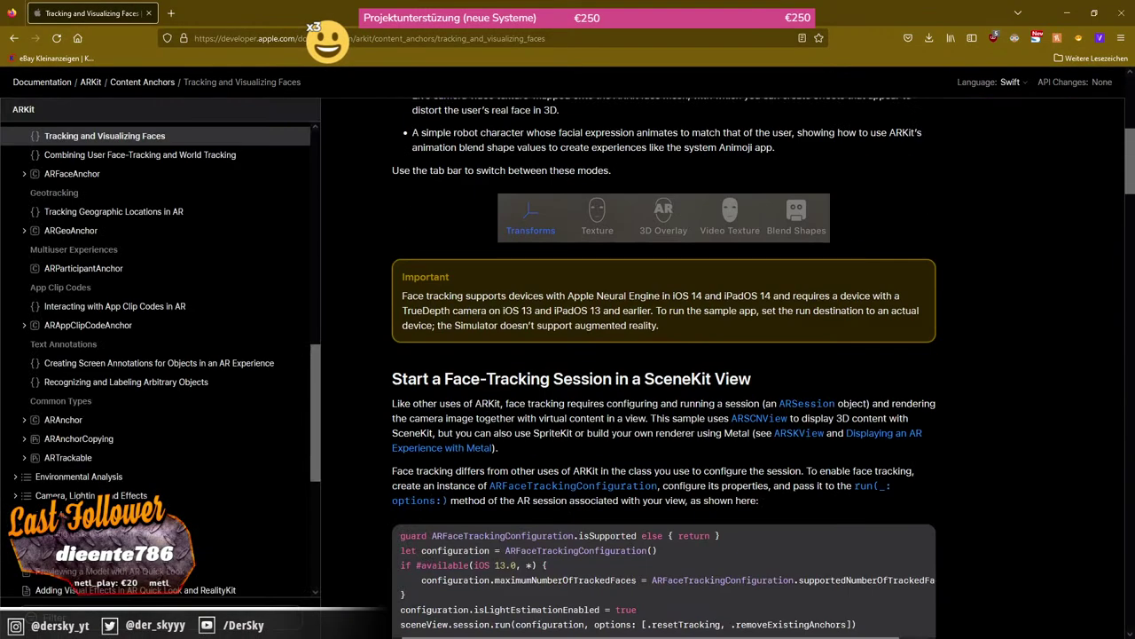
scroll(610, 427, down, 4)
scroll(610, 427, down, 5)
scroll(610, 427, down, 3)
scroll(610, 427, down, 5)
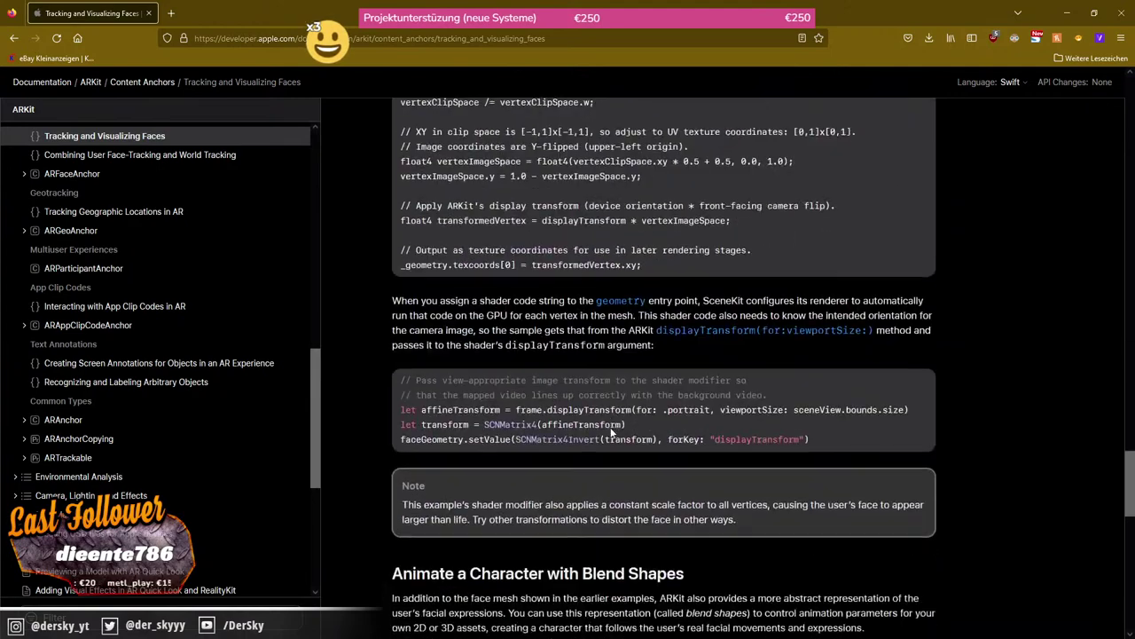
scroll(610, 426, down, 5)
scroll(610, 426, up, 2)
Step: Back in the results, open Apple's ARFaceTrackingConfiguration documentation page
key(alt+Left)
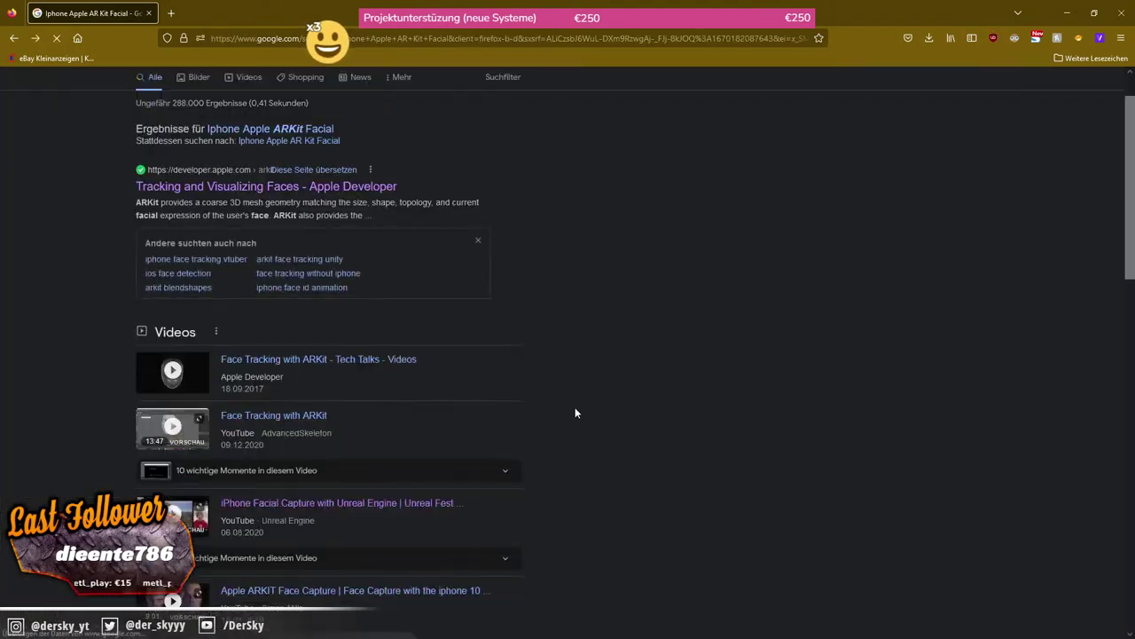
scroll(576, 412, down, 4)
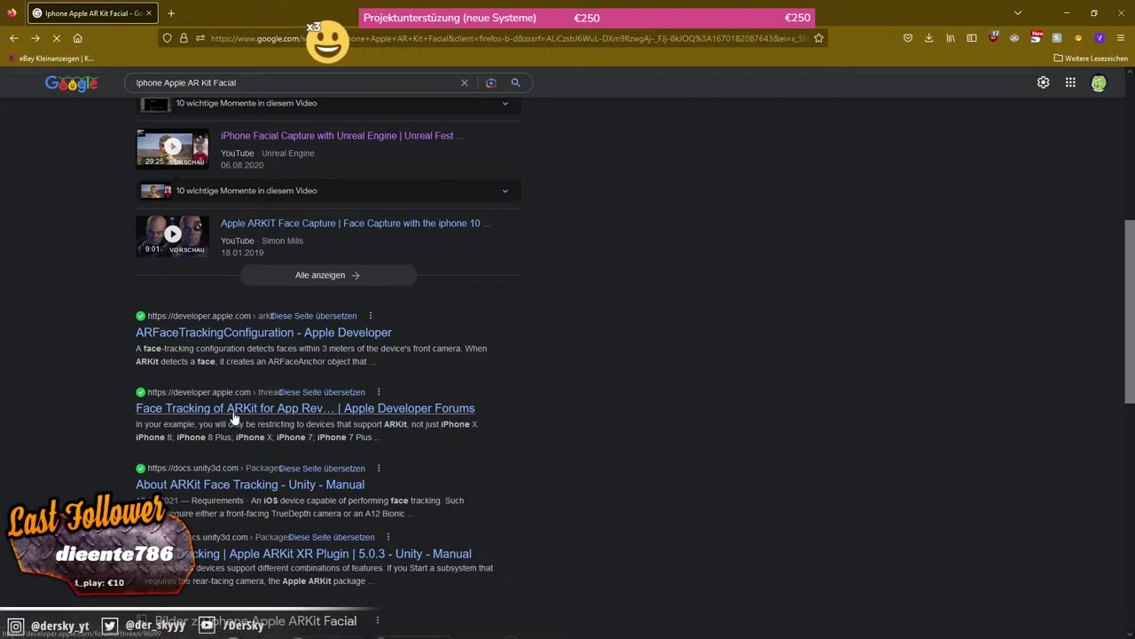
click(245, 337)
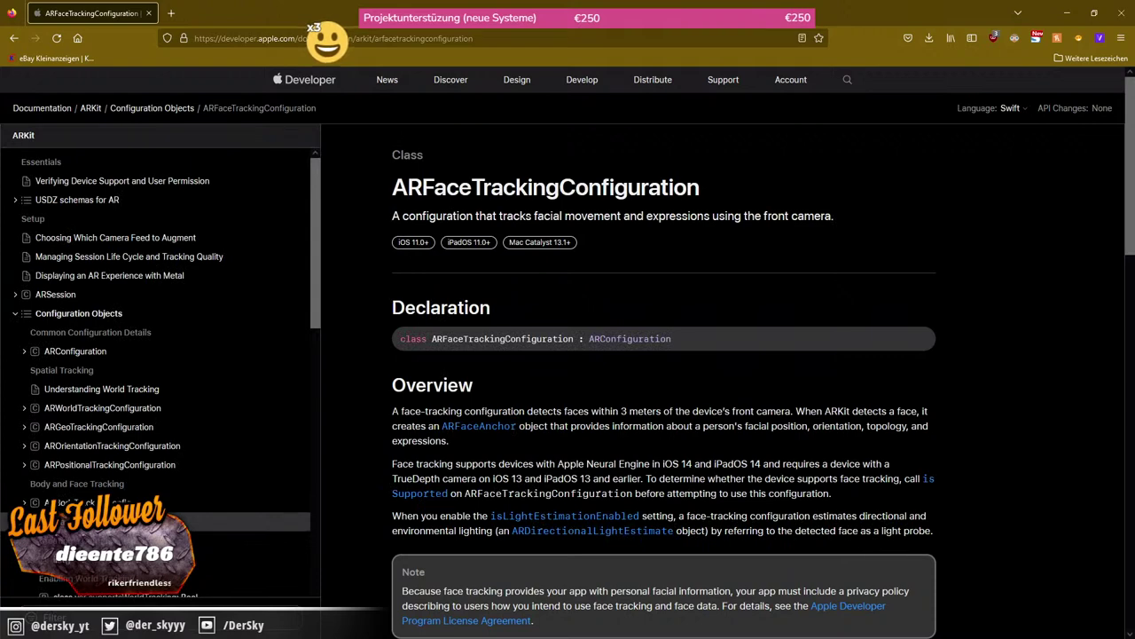
Step: Go back to the Google results for 'Iphone Apple AR Kit Facial', briefly checking the Unreal blueprint
scroll(847, 422, down, 5)
scroll(724, 394, down, 5)
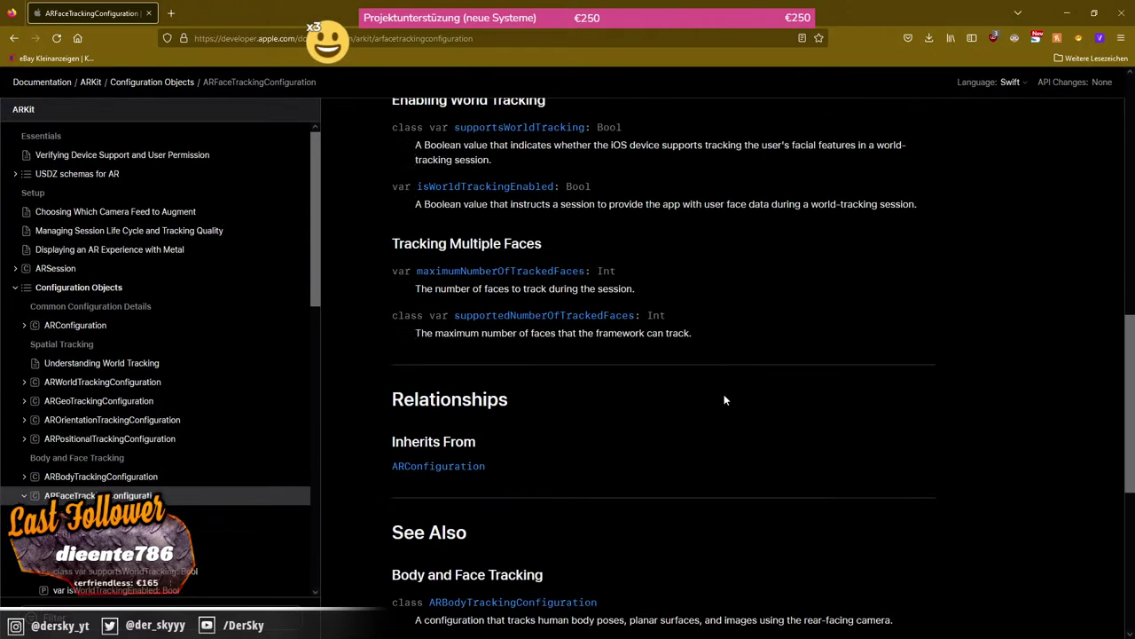
scroll(723, 394, down, 5)
scroll(724, 394, up, 10)
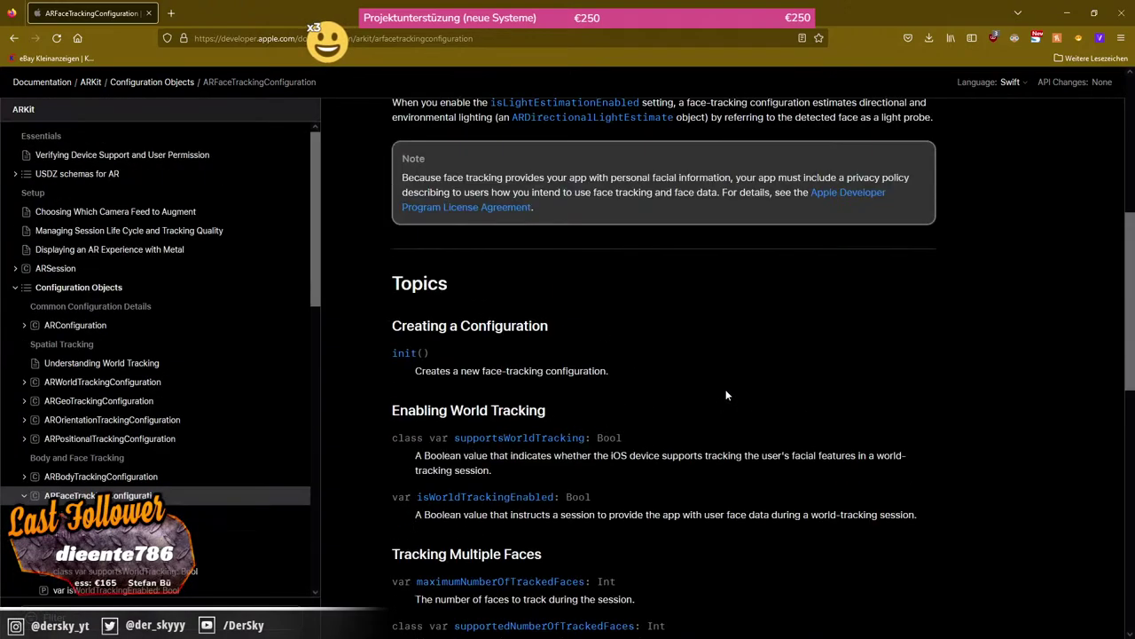
key(alt+Left)
key(super+Down)
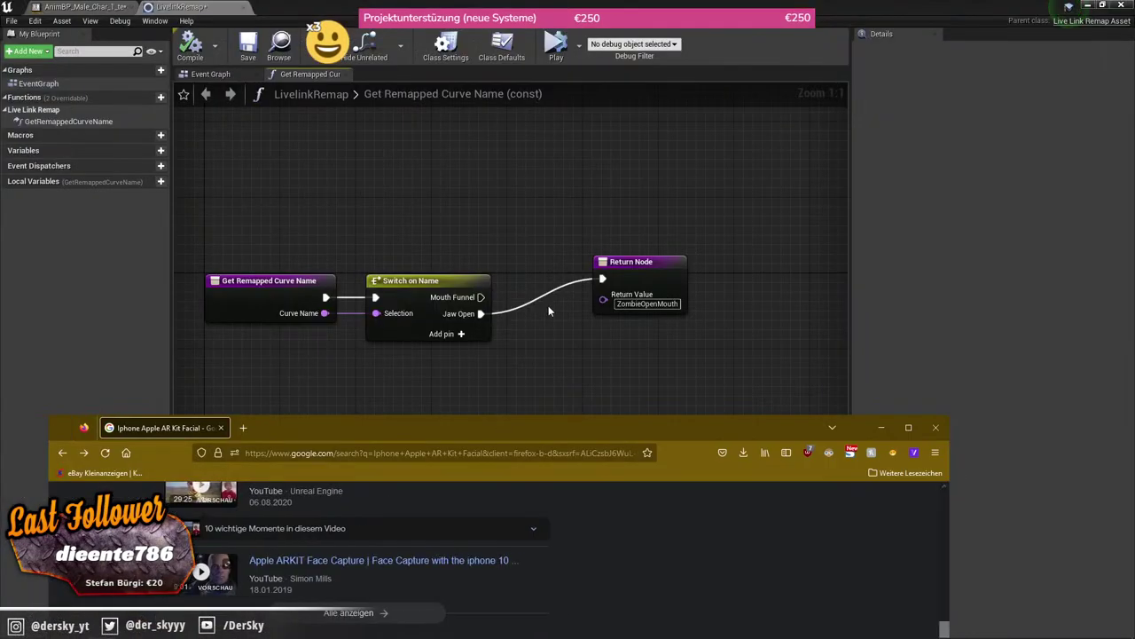
key(super+Up)
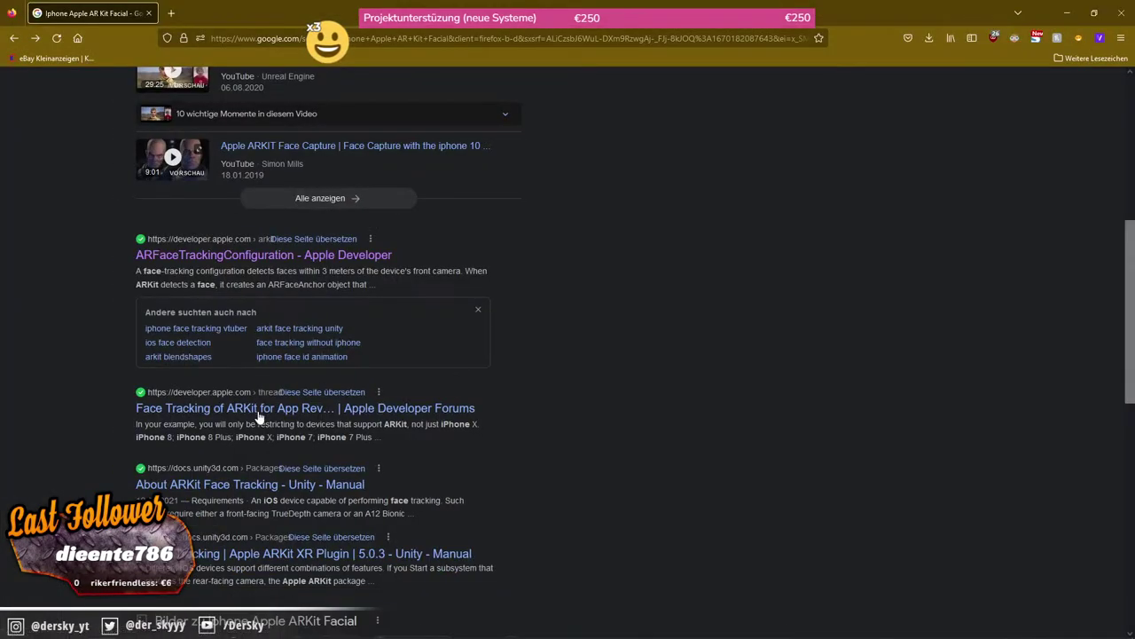
Step: Read Apple's 'Face Tracking of ARKit for App Review' forum thread
click(261, 416)
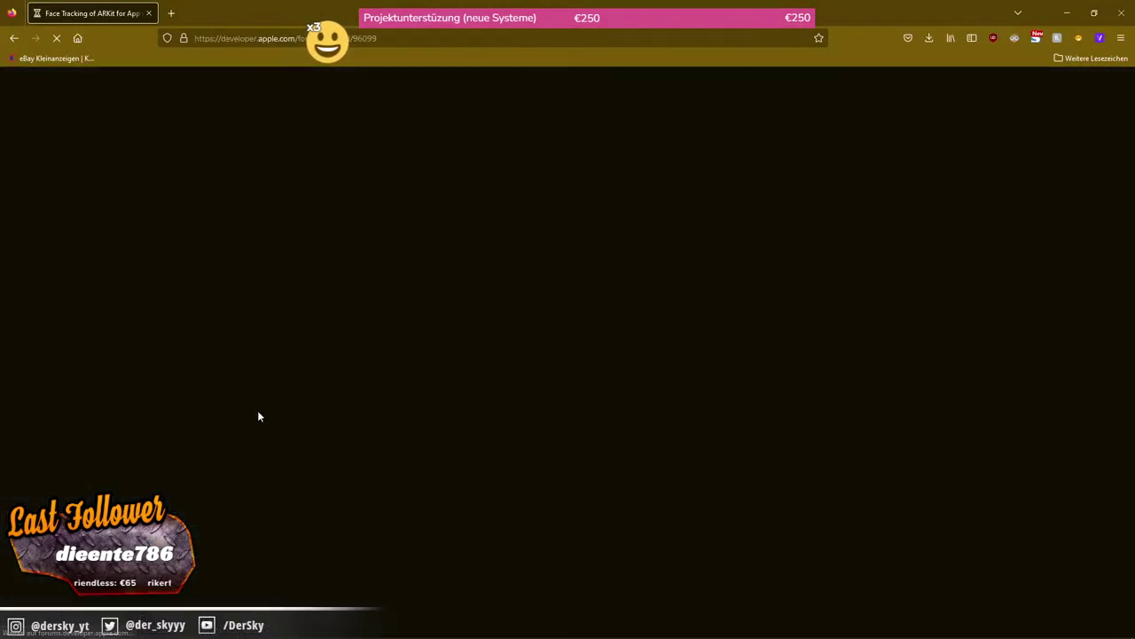
scroll(567, 432, down, 5)
scroll(568, 432, up, 5)
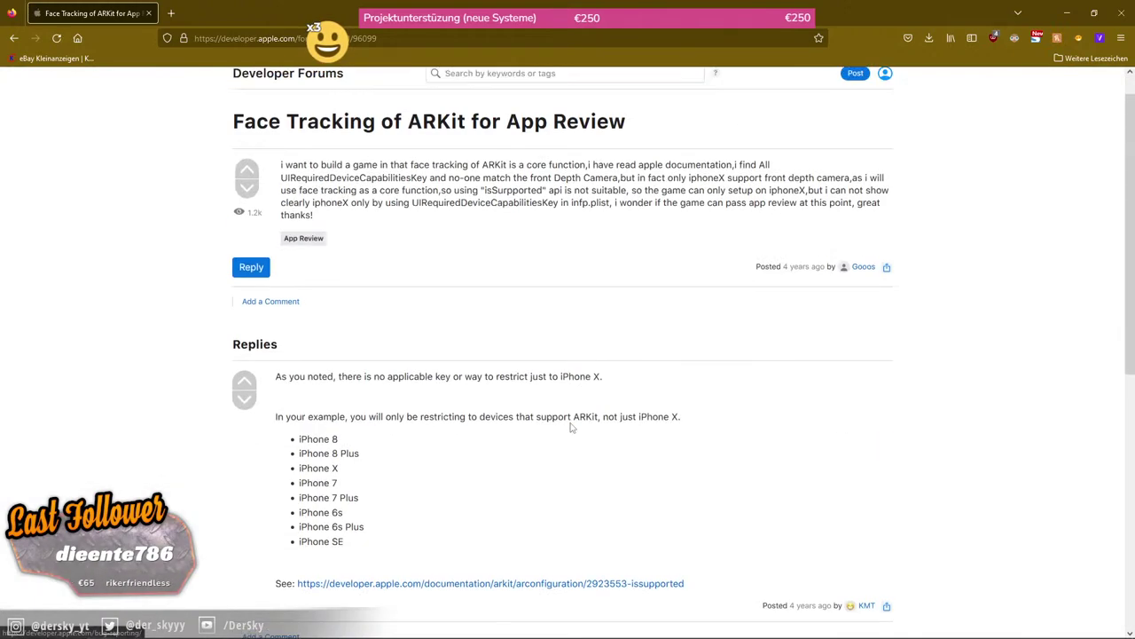
scroll(571, 426, down, 5)
scroll(550, 297, up, 2)
scroll(532, 284, up, 3)
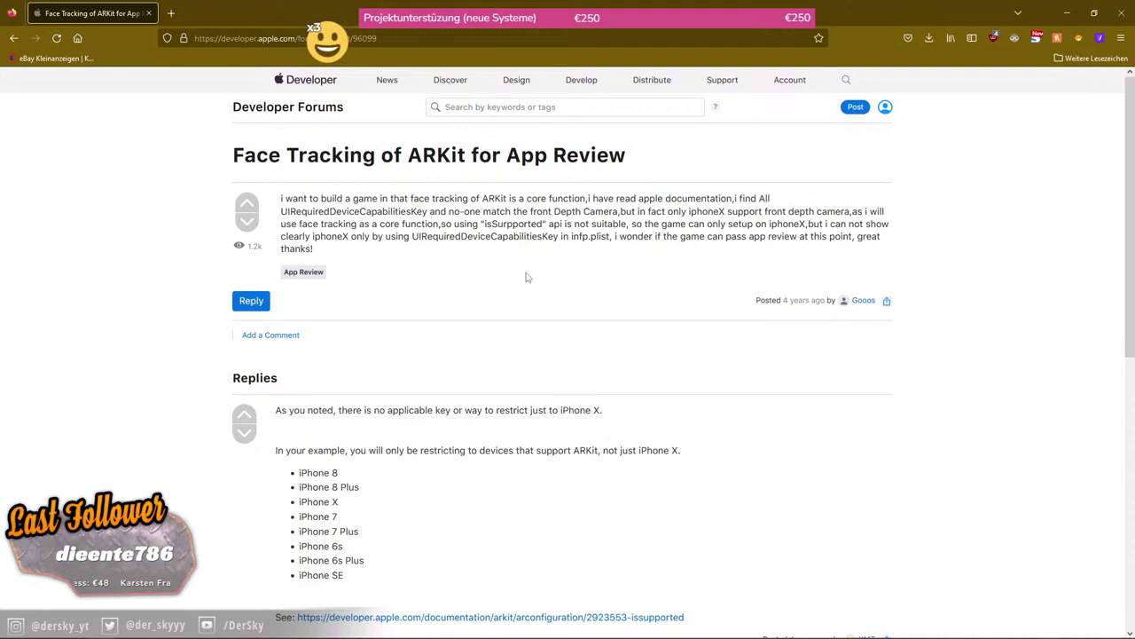
Step: Return to the search results and open the Faceit 'ARKit Overview' documentation page
key(alt+Left)
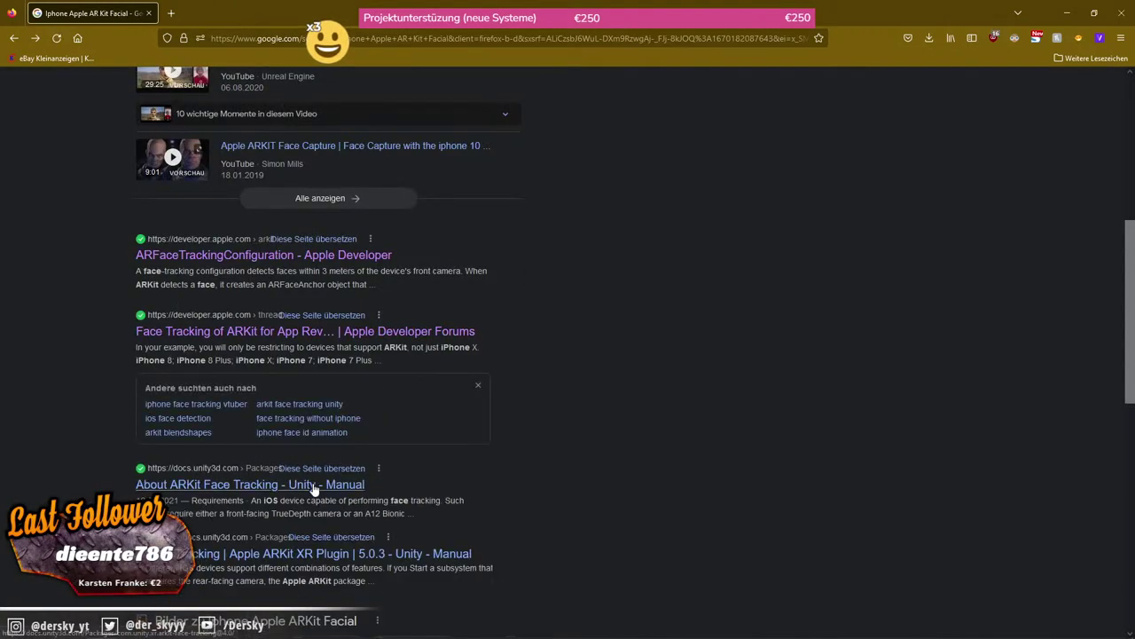
scroll(313, 486, down, 3)
scroll(312, 486, down, 3)
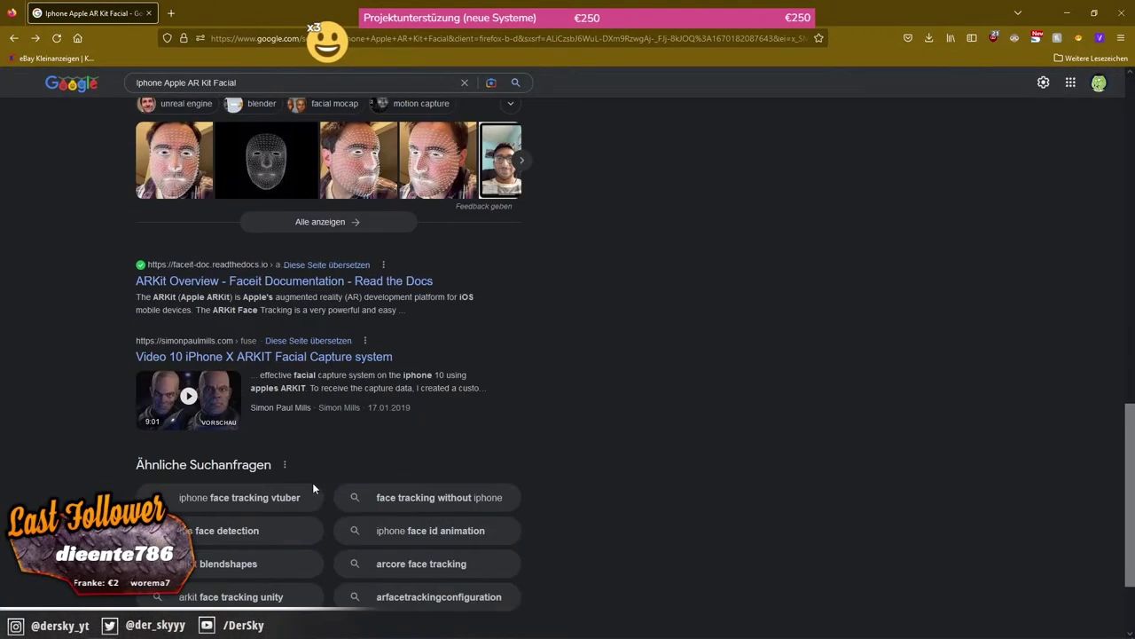
click(285, 285)
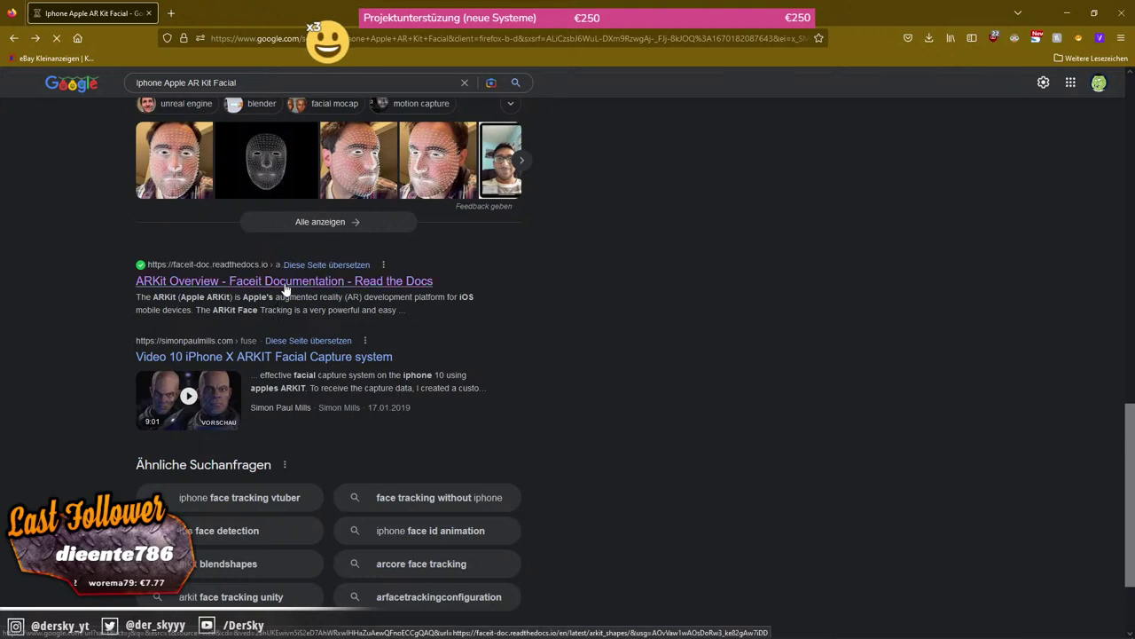